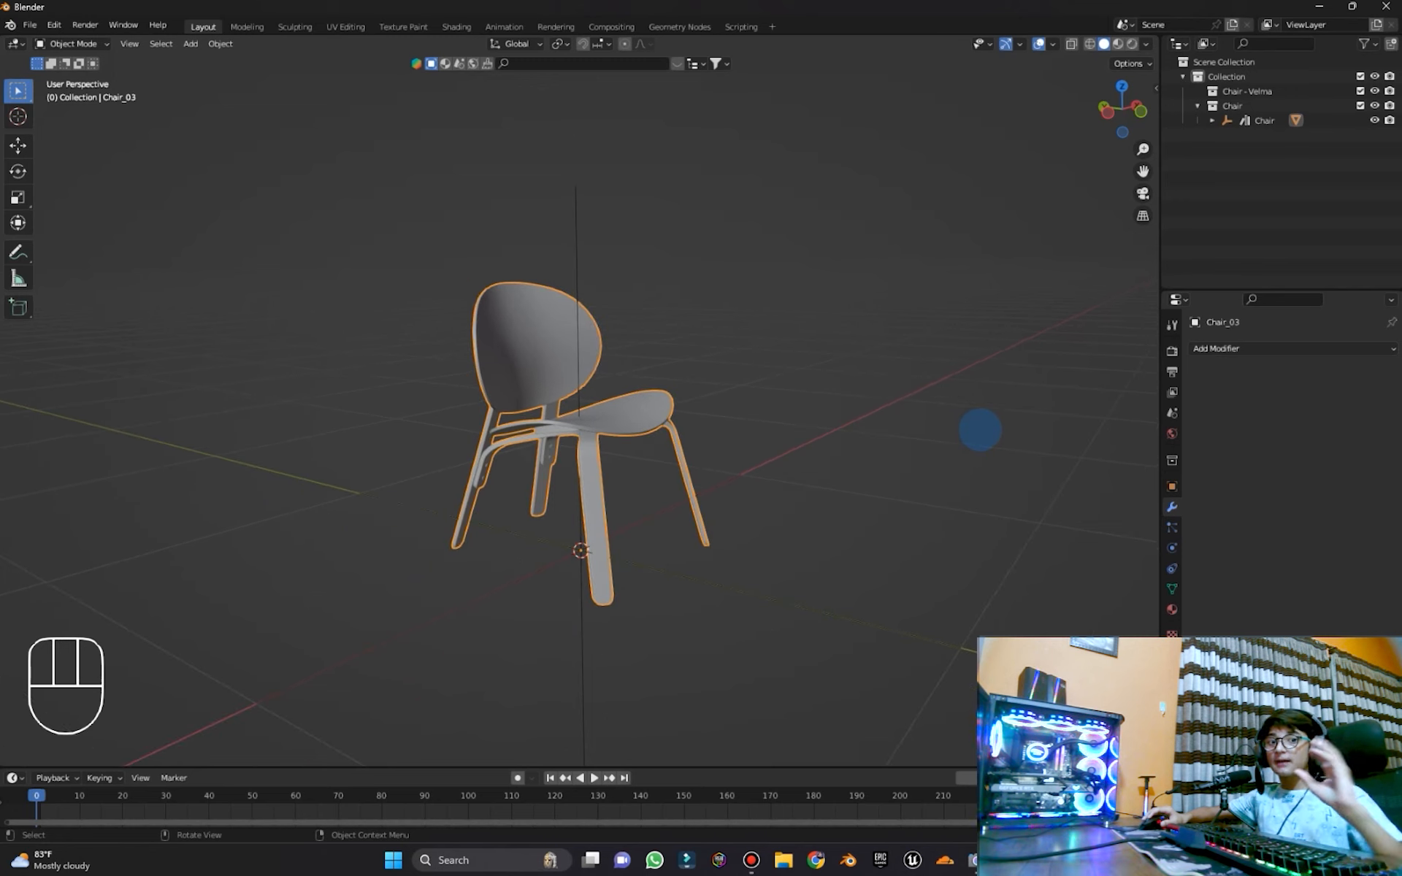
# Examine the chair's mesh from the front, back, sides and underneath the seat
pyautogui.moveTo(713, 360); pyautogui.dragTo(637, 345, button='middle')
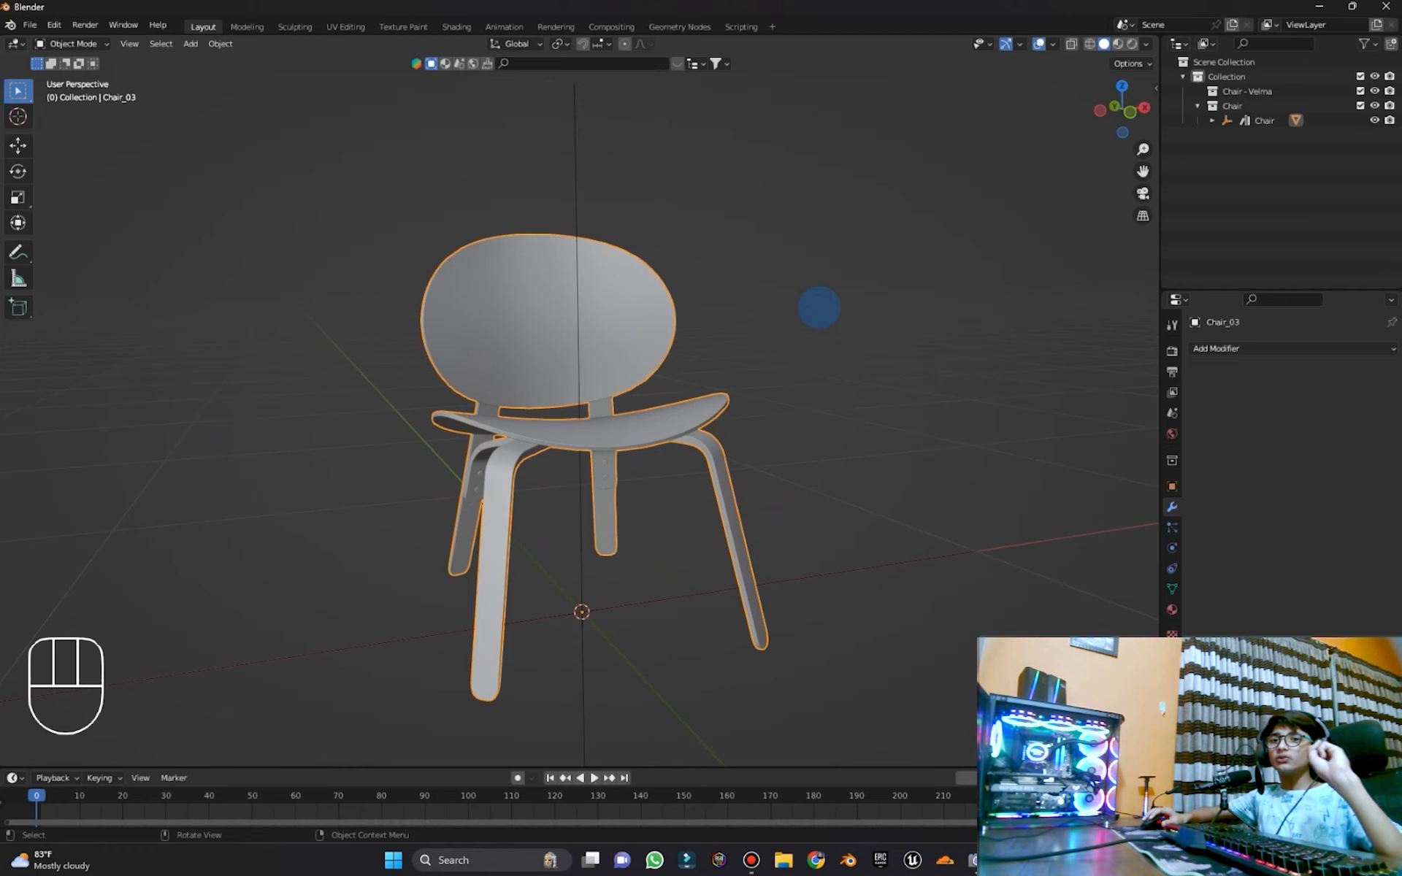
pyautogui.moveTo(819, 307); pyautogui.dragTo(870, 317, button='middle')
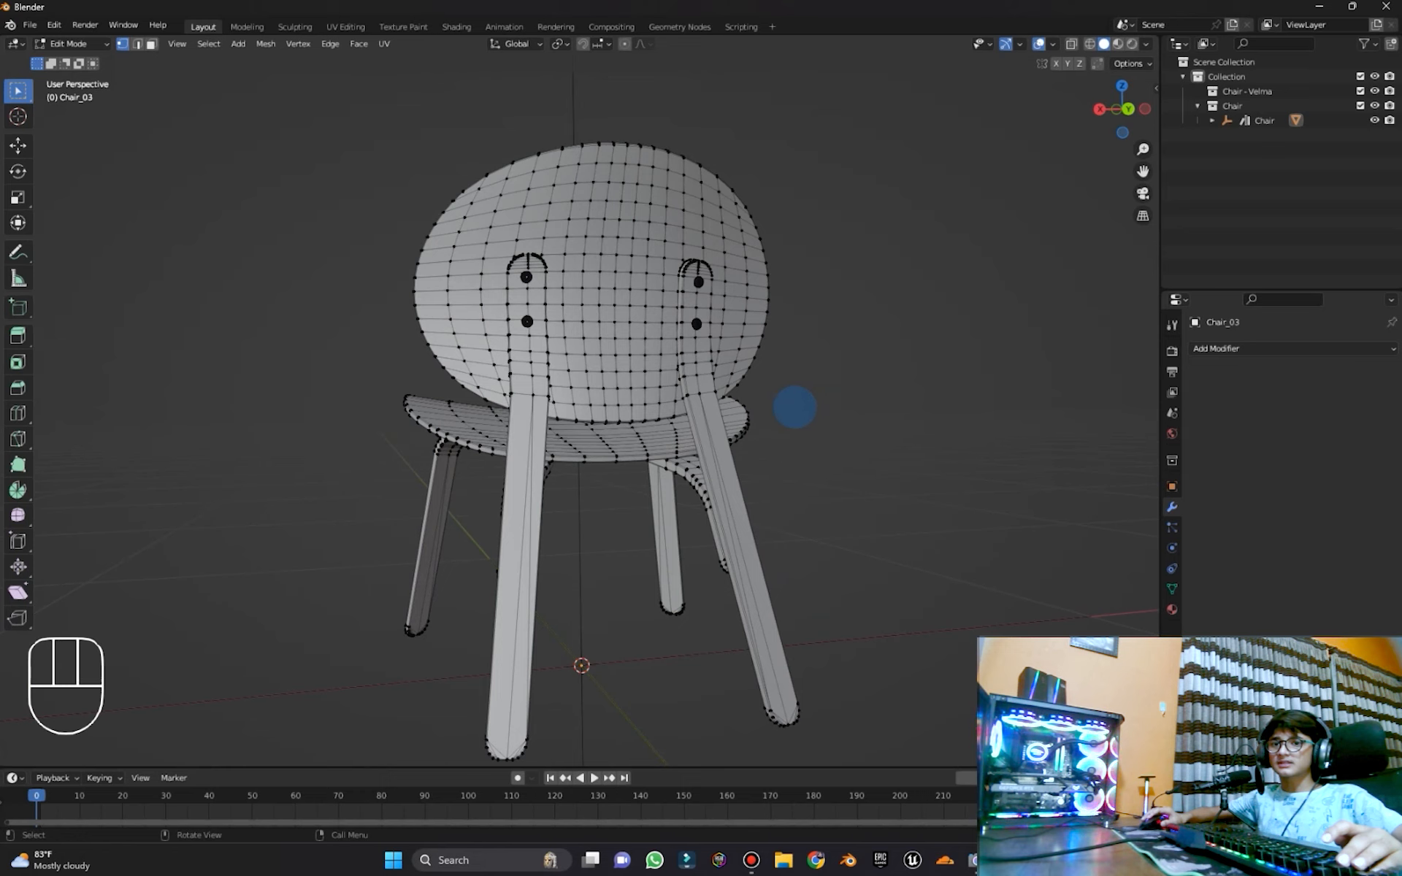
pyautogui.moveTo(798, 407); pyautogui.dragTo(579, 469, button='middle')
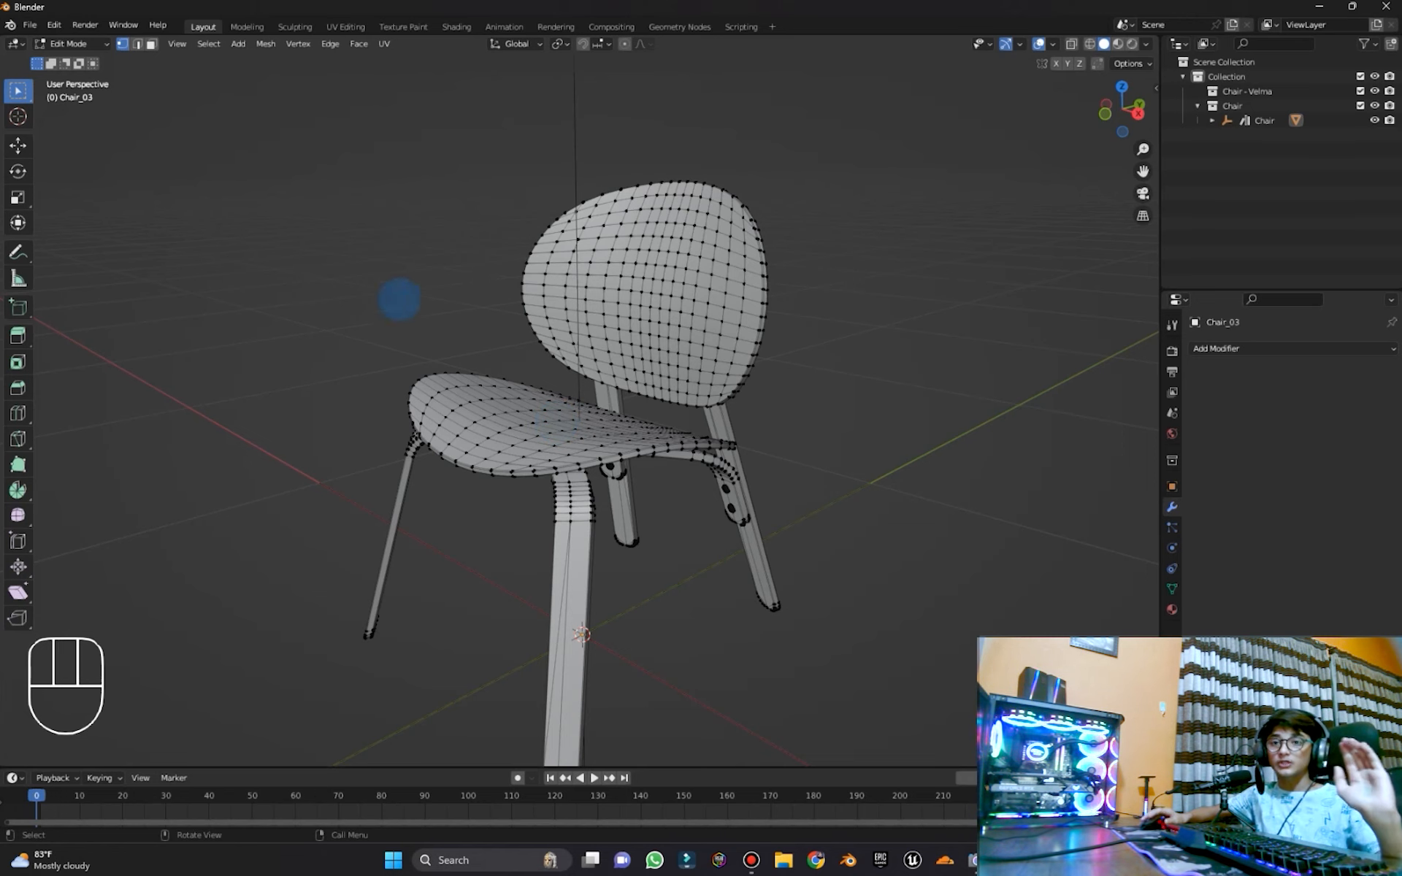
pyautogui.scroll(1, 540, 438)
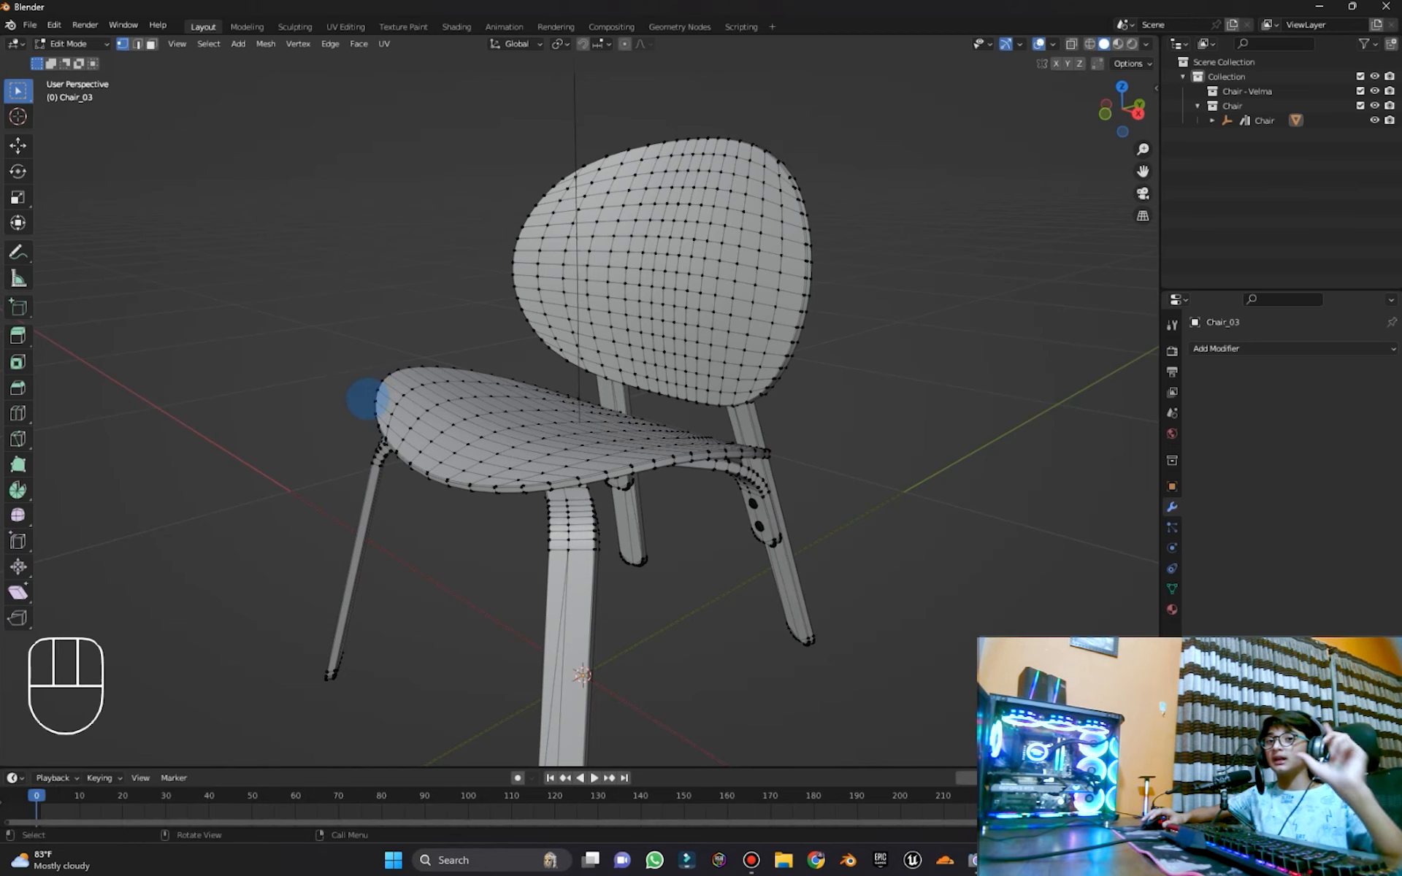
pyautogui.moveTo(579, 533); pyautogui.dragTo(635, 533, button='middle')
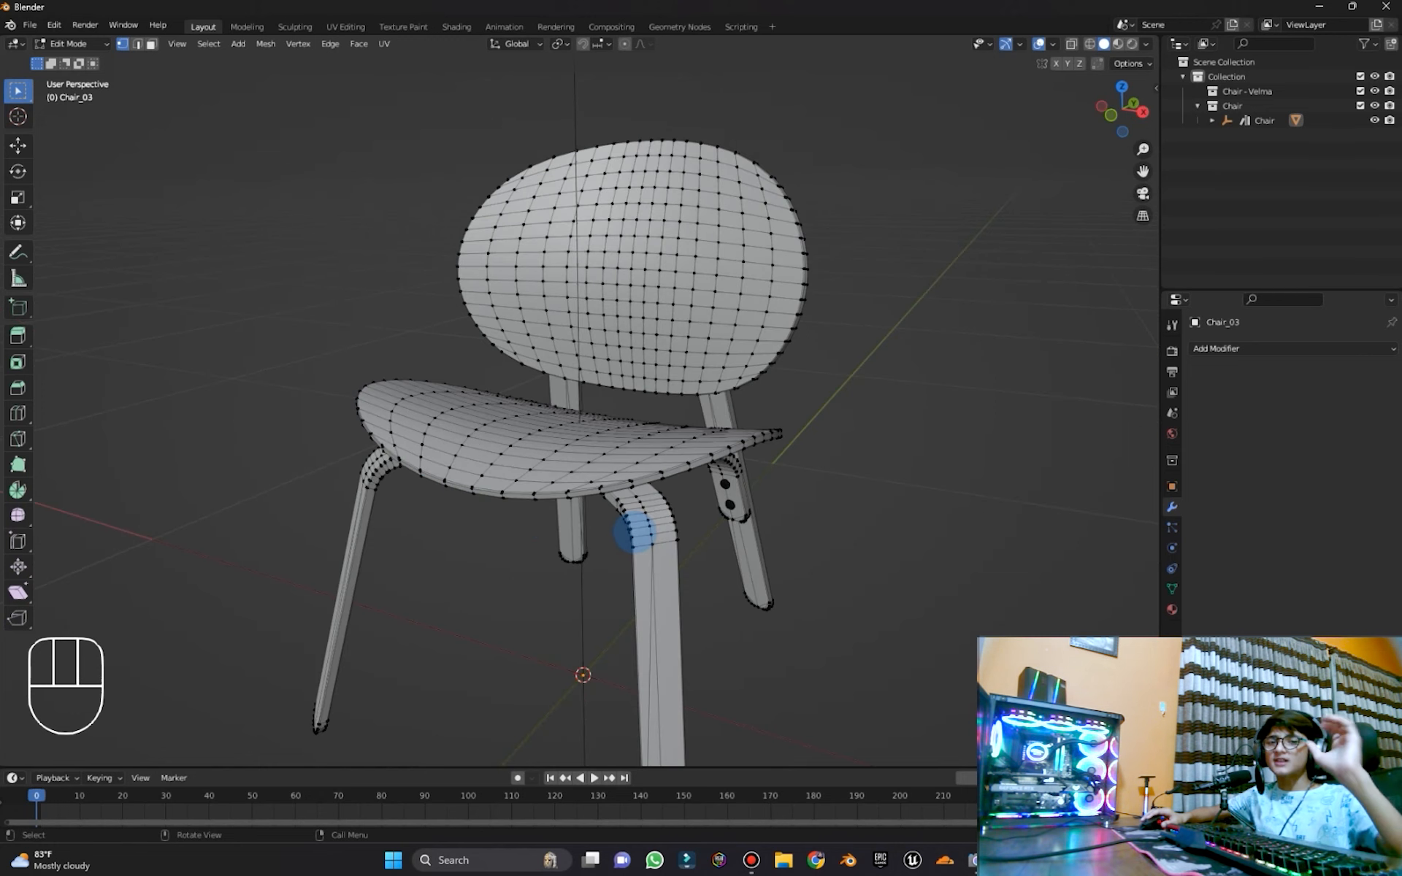
pyautogui.scroll(2, 635, 533)
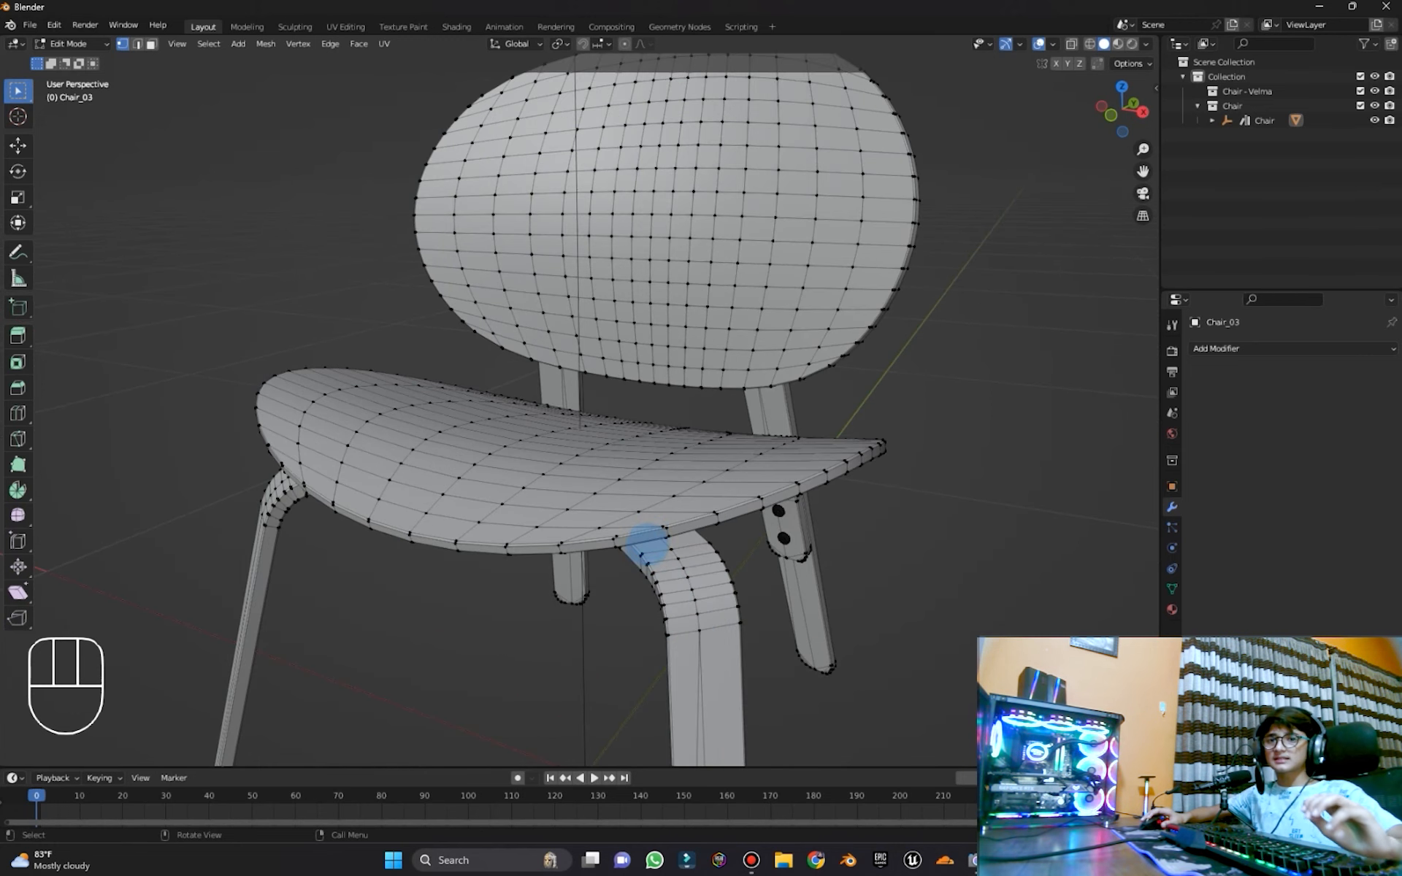
pyautogui.scroll(1, 650, 532)
pyautogui.scroll(-2, 654, 513)
pyautogui.moveTo(655, 513); pyautogui.dragTo(829, 545, button='middle')
pyautogui.scroll(-2, 760, 518)
pyautogui.scroll(2, 662, 480)
pyautogui.moveTo(685, 491); pyautogui.dragTo(642, 485, button='middle')
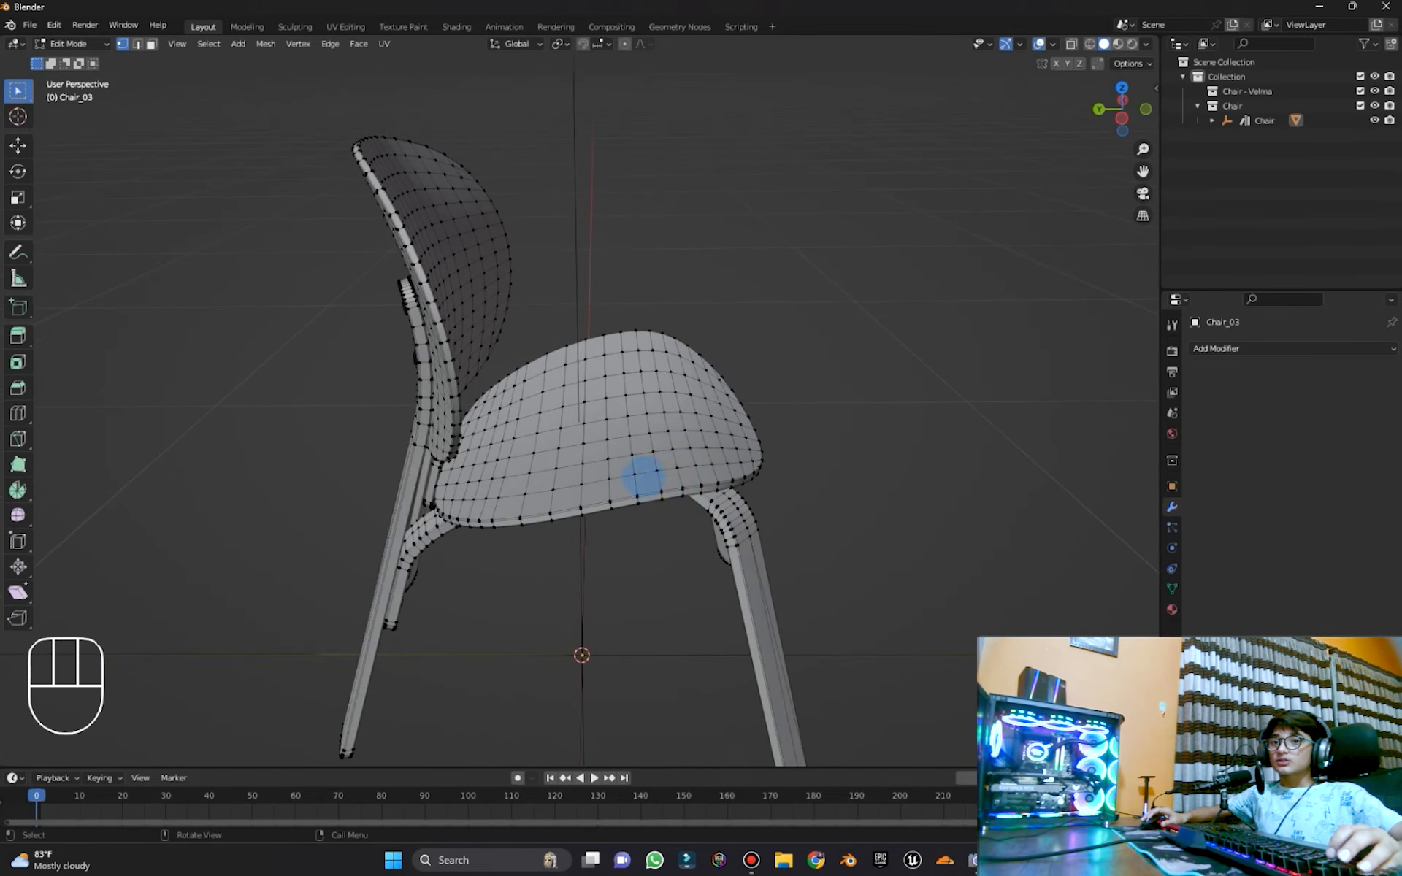
pyautogui.scroll(-1, 508, 462)
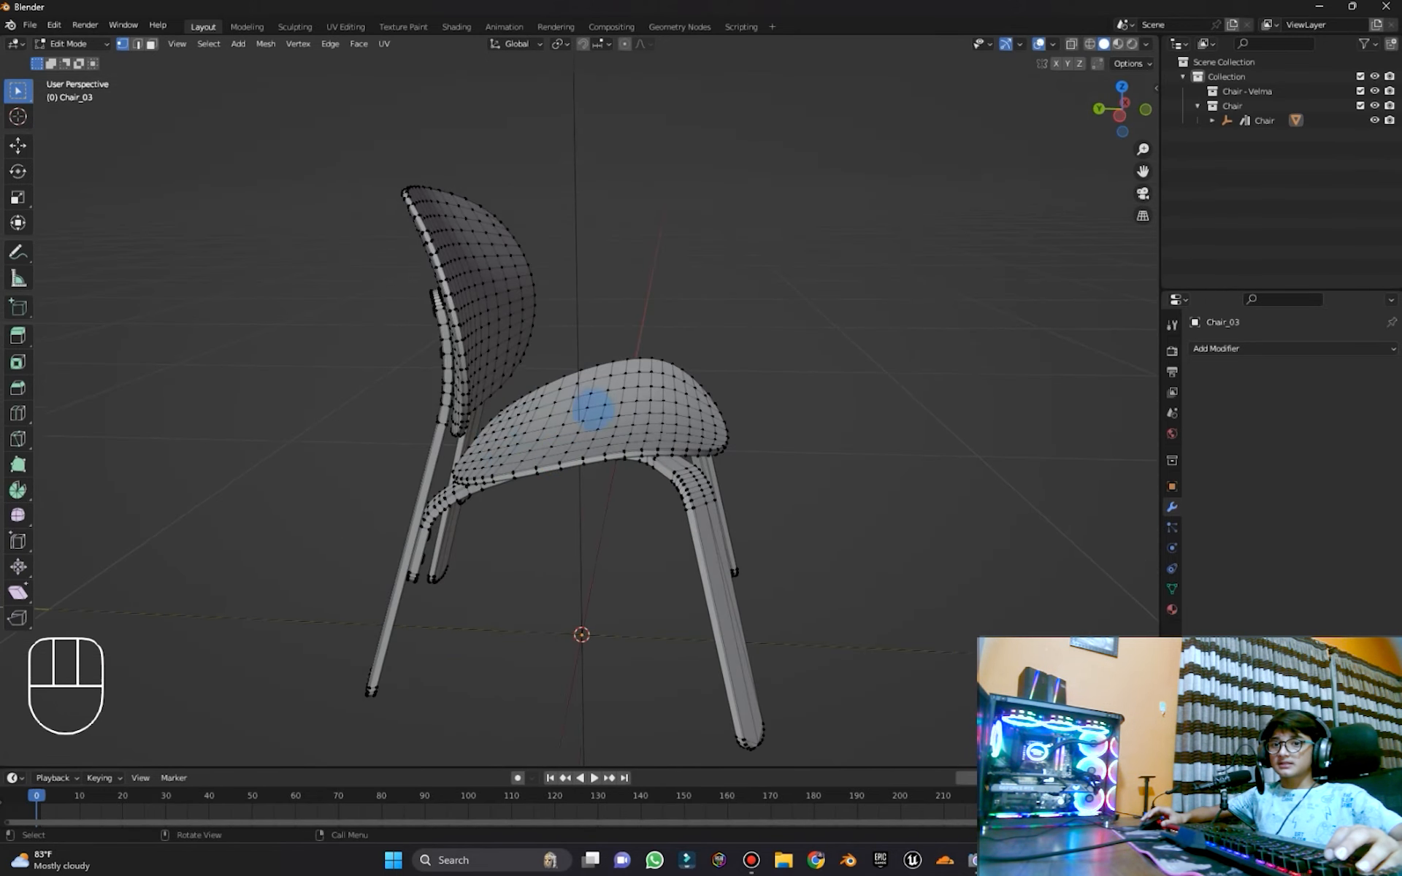
pyautogui.moveTo(641, 416); pyautogui.dragTo(407, 307, button='middle')
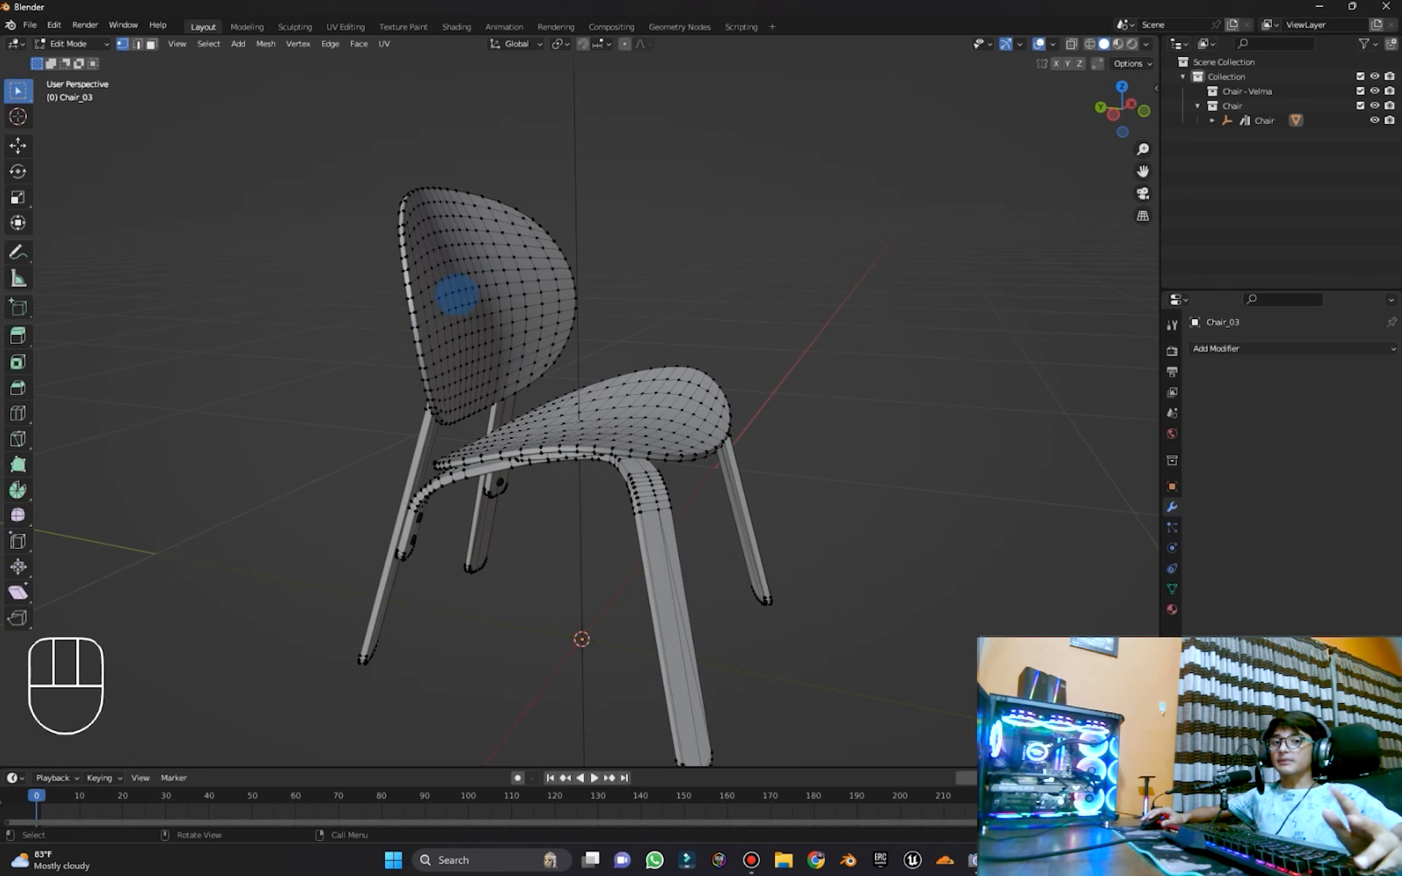
pyautogui.scroll(-1, 326, 540)
pyautogui.moveTo(326, 541); pyautogui.dragTo(626, 462, button='middle')
pyautogui.scroll(5, 626, 445)
pyautogui.scroll(-5, 829, 572)
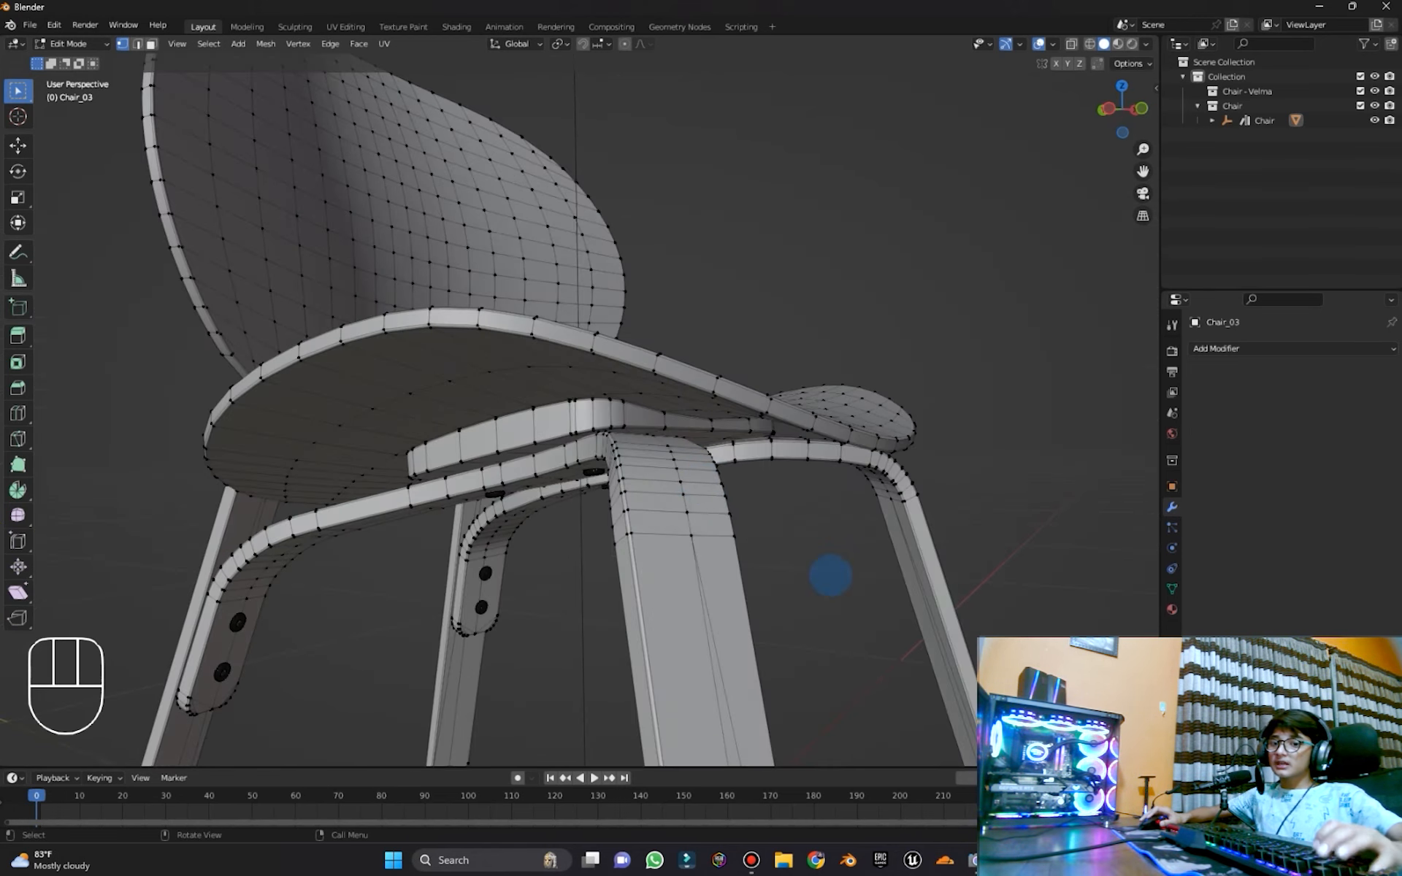
pyautogui.moveTo(738, 554); pyautogui.dragTo(749, 551, button='middle')
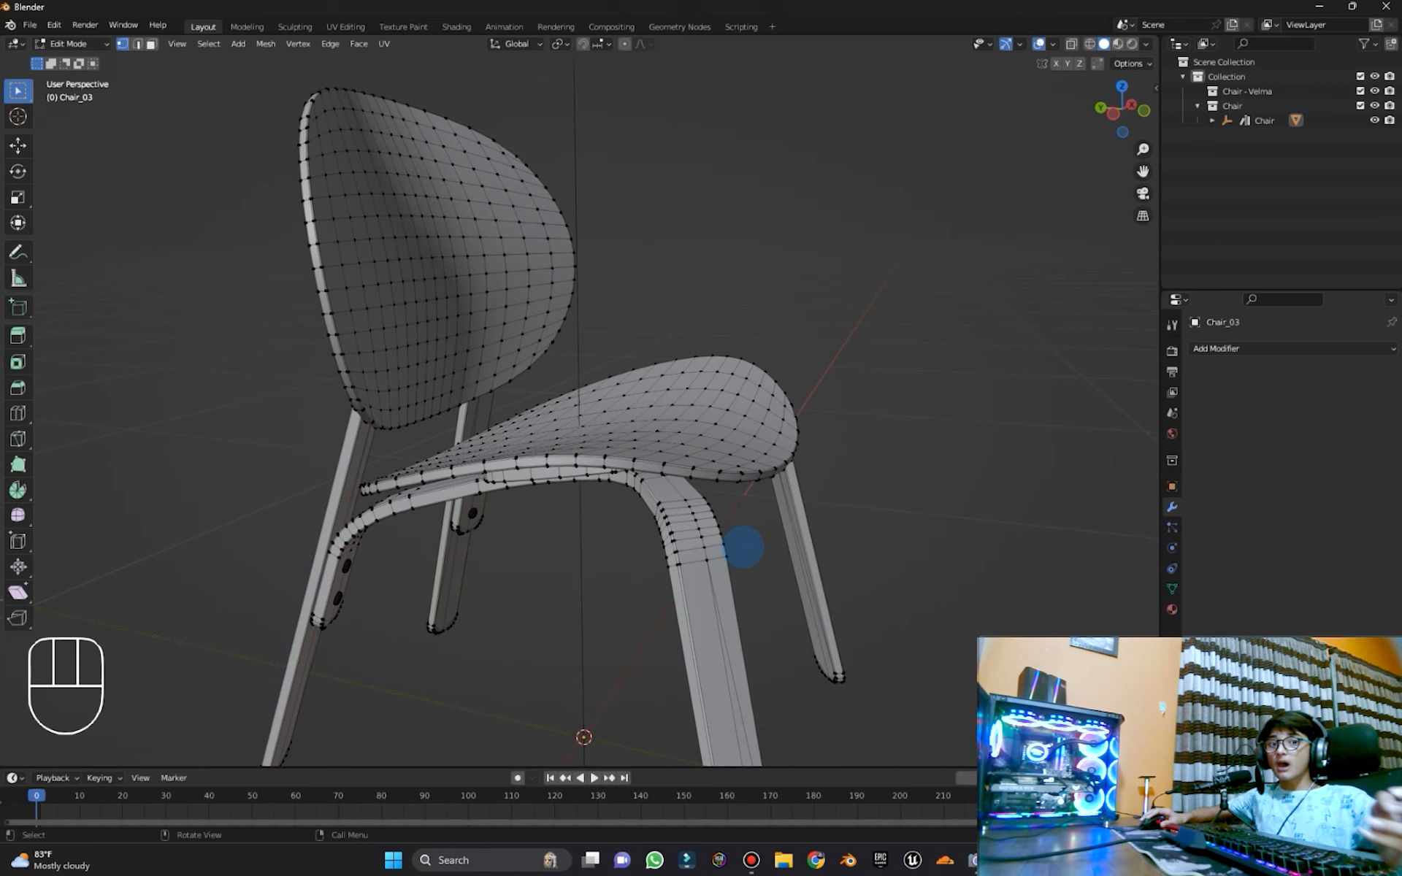
# Select the edge loop along one side of the seat's upper rim
pyautogui.scroll(4, 752, 621)
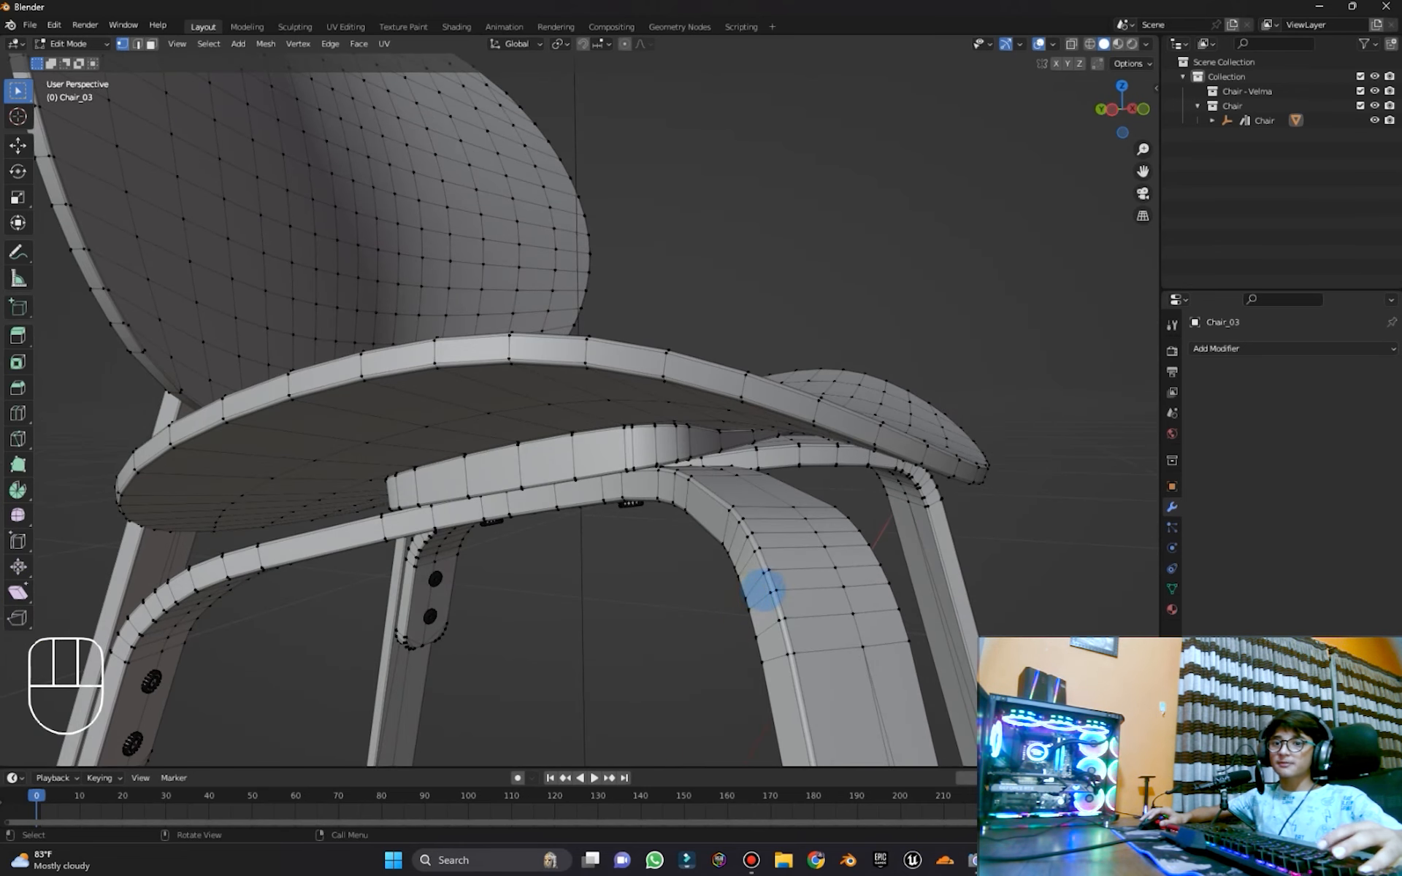
pyautogui.moveTo(705, 560); pyautogui.dragTo(798, 666, button='middle')
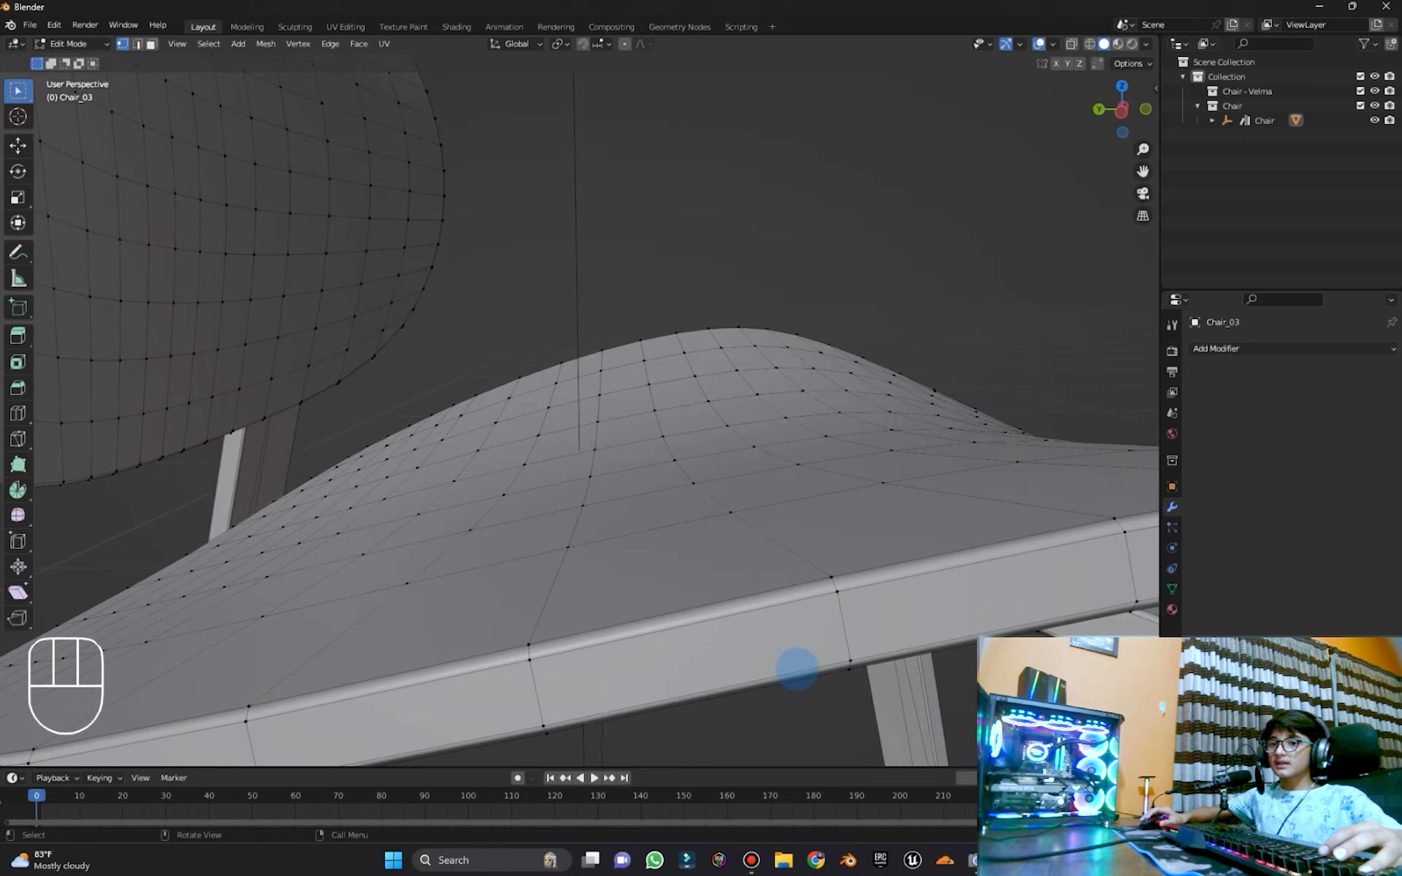
pyautogui.keyDown('alt'); pyautogui.click(698, 586); pyautogui.keyUp('alt')
pyautogui.keyDown('alt'); pyautogui.scroll(-1, 694, 585); pyautogui.keyUp('alt')
pyautogui.scroll(-3, 690, 586)
pyautogui.moveTo(680, 586); pyautogui.dragTo(590, 593, button='middle')
pyautogui.scroll(-4, 730, 503)
pyautogui.moveTo(773, 479); pyautogui.dragTo(737, 490, button='middle')
pyautogui.scroll(4, 719, 584)
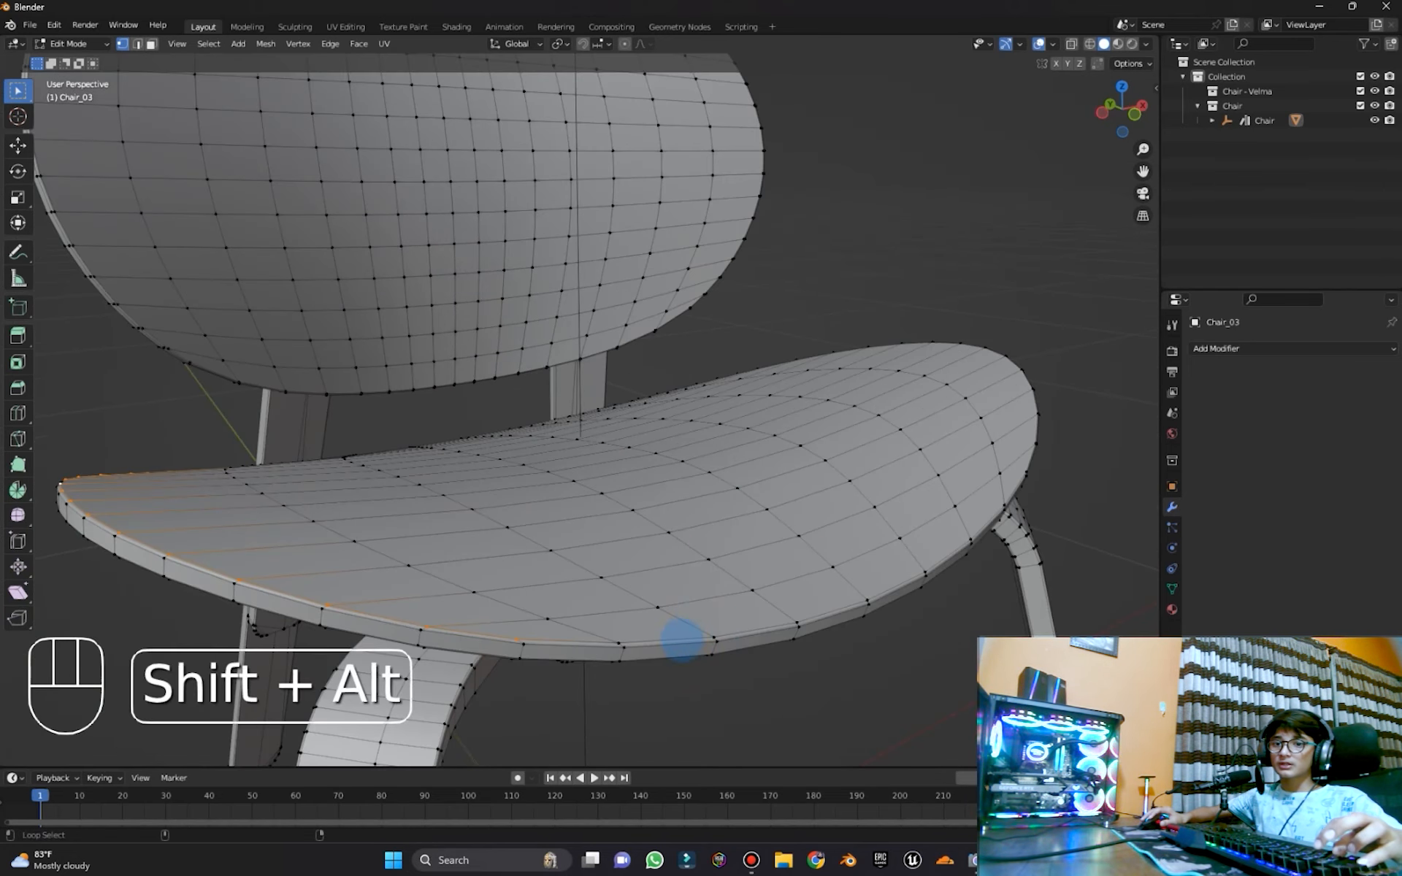
# Extend the edge-loop selection around the seat's whole upper rim, undoing the stray pick, and mark it as a UV seam
pyautogui.keyDown('alt'); pyautogui.keyDown('shift'); pyautogui.click(672, 639); pyautogui.keyUp('shift'); pyautogui.keyUp('alt')
pyautogui.scroll(-2, 792, 565)
pyautogui.moveTo(843, 525); pyautogui.dragTo(885, 579, button='middle')
pyautogui.keyDown('alt'); pyautogui.keyDown('shift'); pyautogui.click(761, 555); pyautogui.keyUp('shift'); pyautogui.keyUp('alt')
pyautogui.scroll(1, 816, 537)
pyautogui.keyDown('alt'); pyautogui.keyDown('shift'); pyautogui.click(886, 579); pyautogui.keyUp('shift'); pyautogui.keyUp('alt')
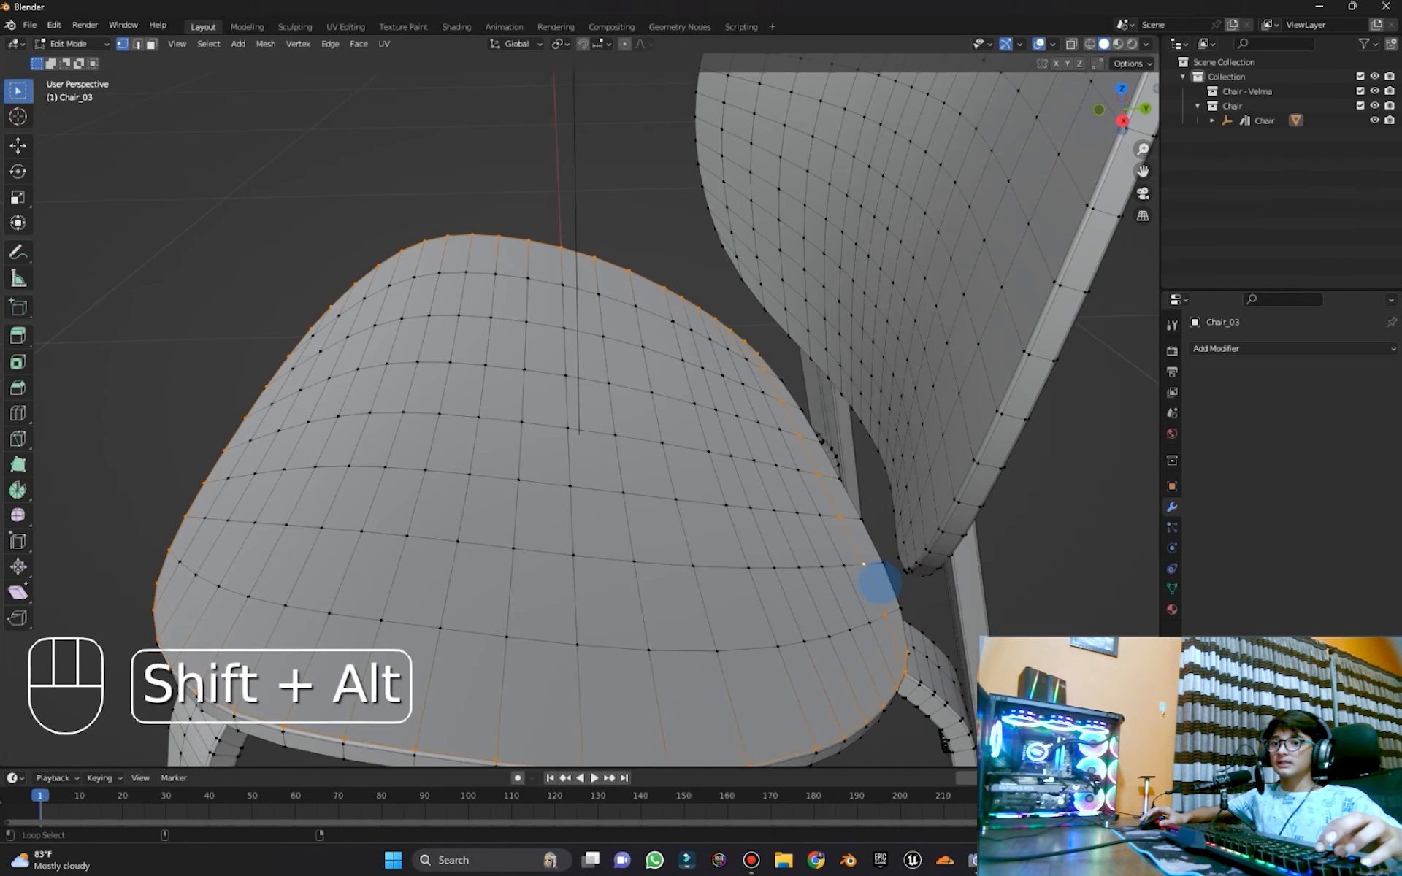
pyautogui.hotkey('ctrl', 'z')
pyautogui.moveTo(767, 508); pyautogui.dragTo(795, 409, button='middle')
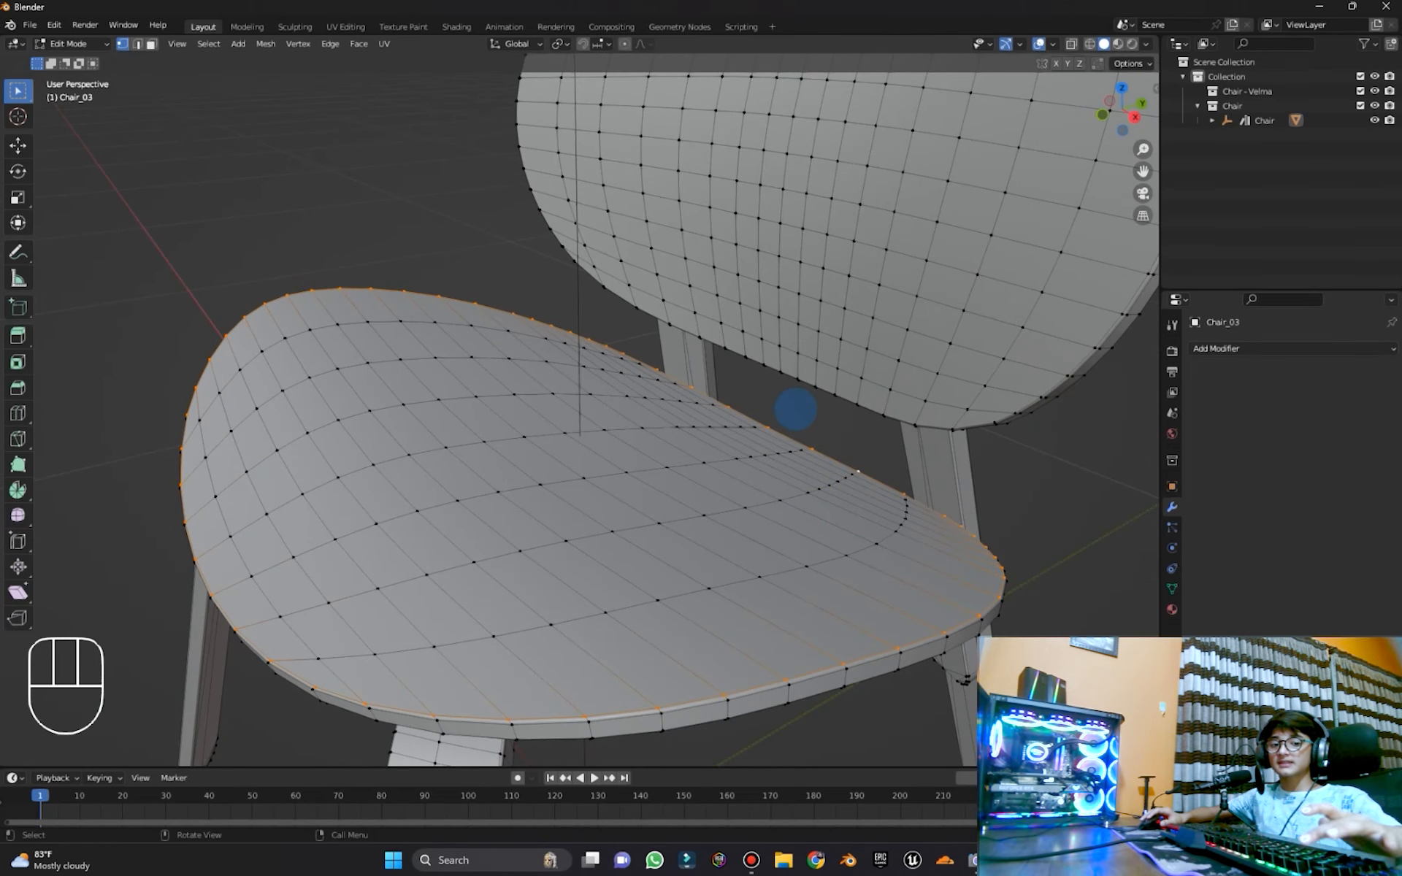
pyautogui.press('F3')
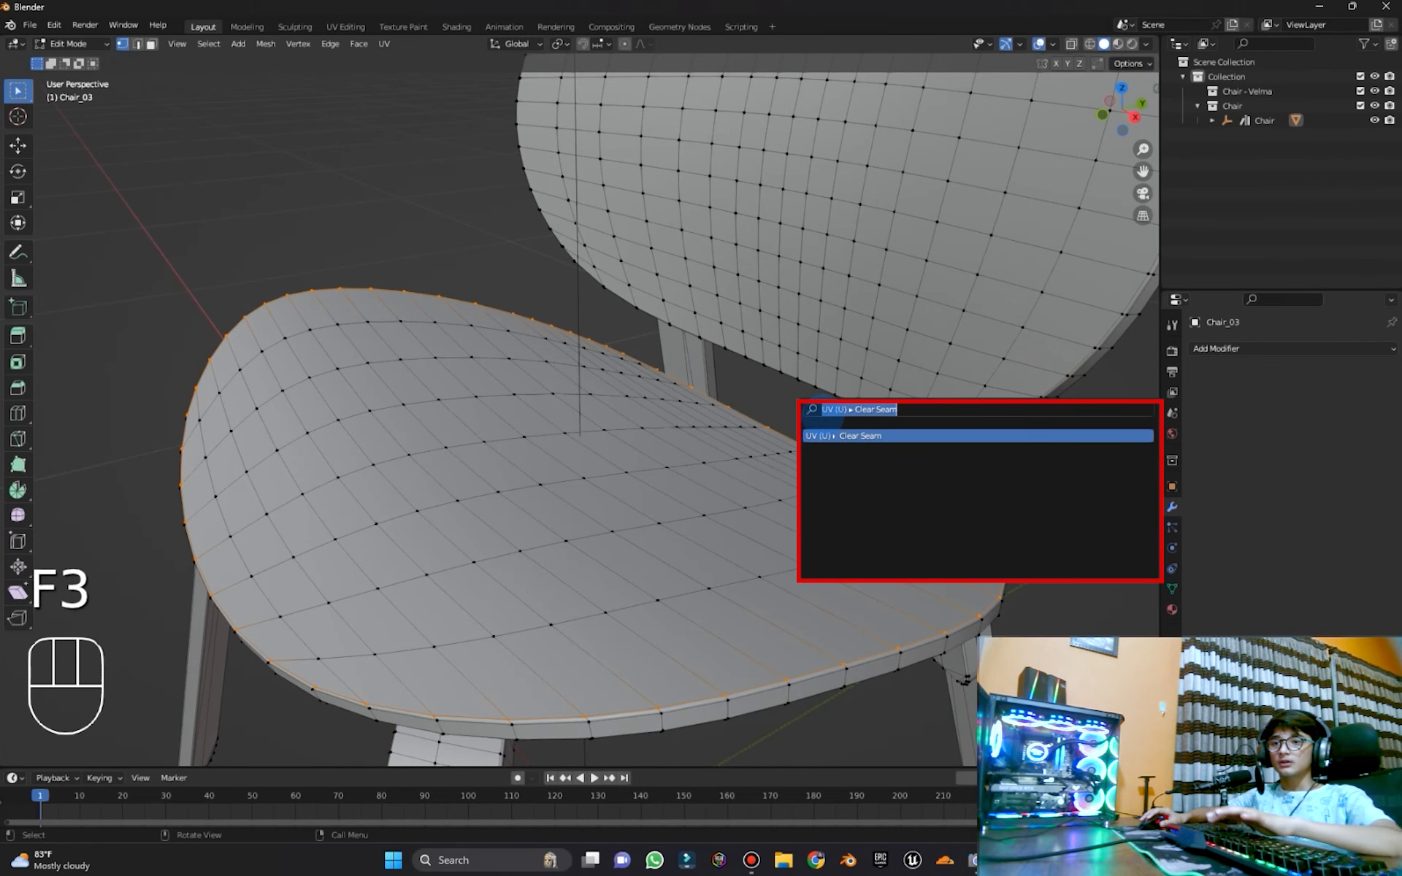
pyautogui.write('mar')
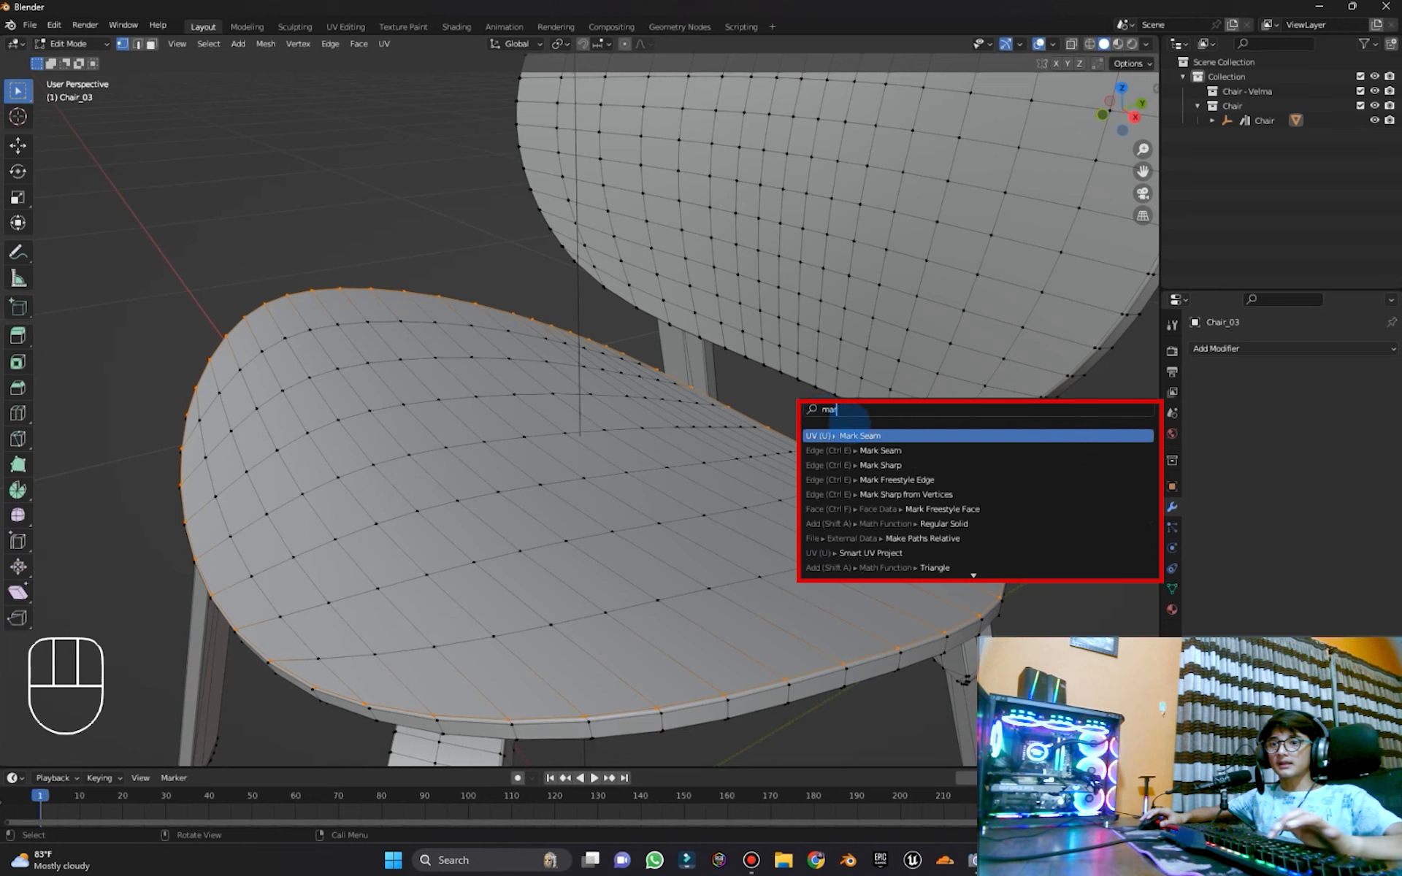
pyautogui.click(891, 435)
pyautogui.moveTo(892, 435); pyautogui.dragTo(805, 533, button='middle')
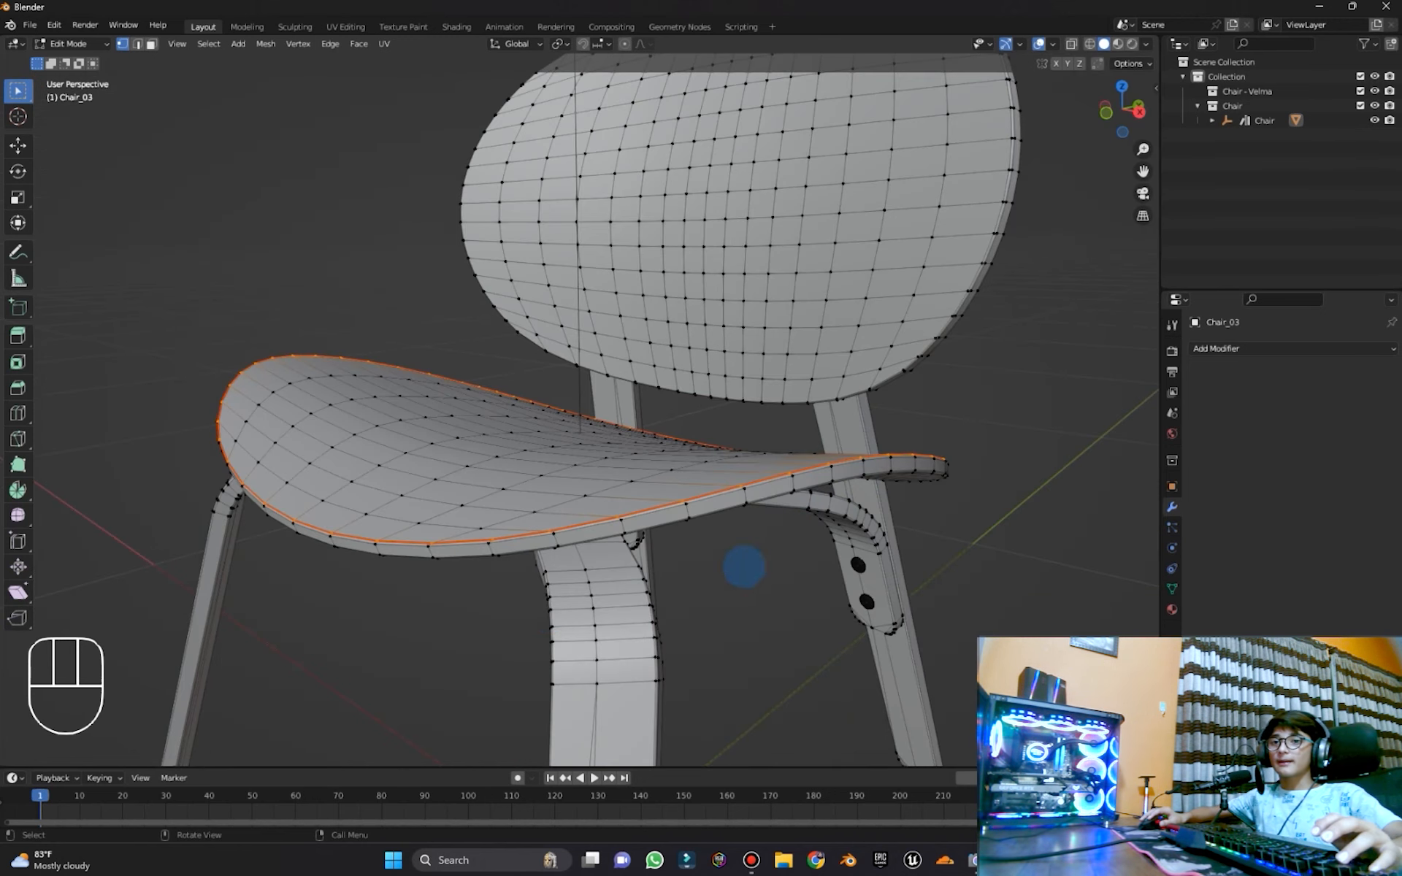
# Select the edge loops around the seat's lower rim and mark them as a UV seam
pyautogui.moveTo(523, 532); pyautogui.dragTo(573, 367, button='middle')
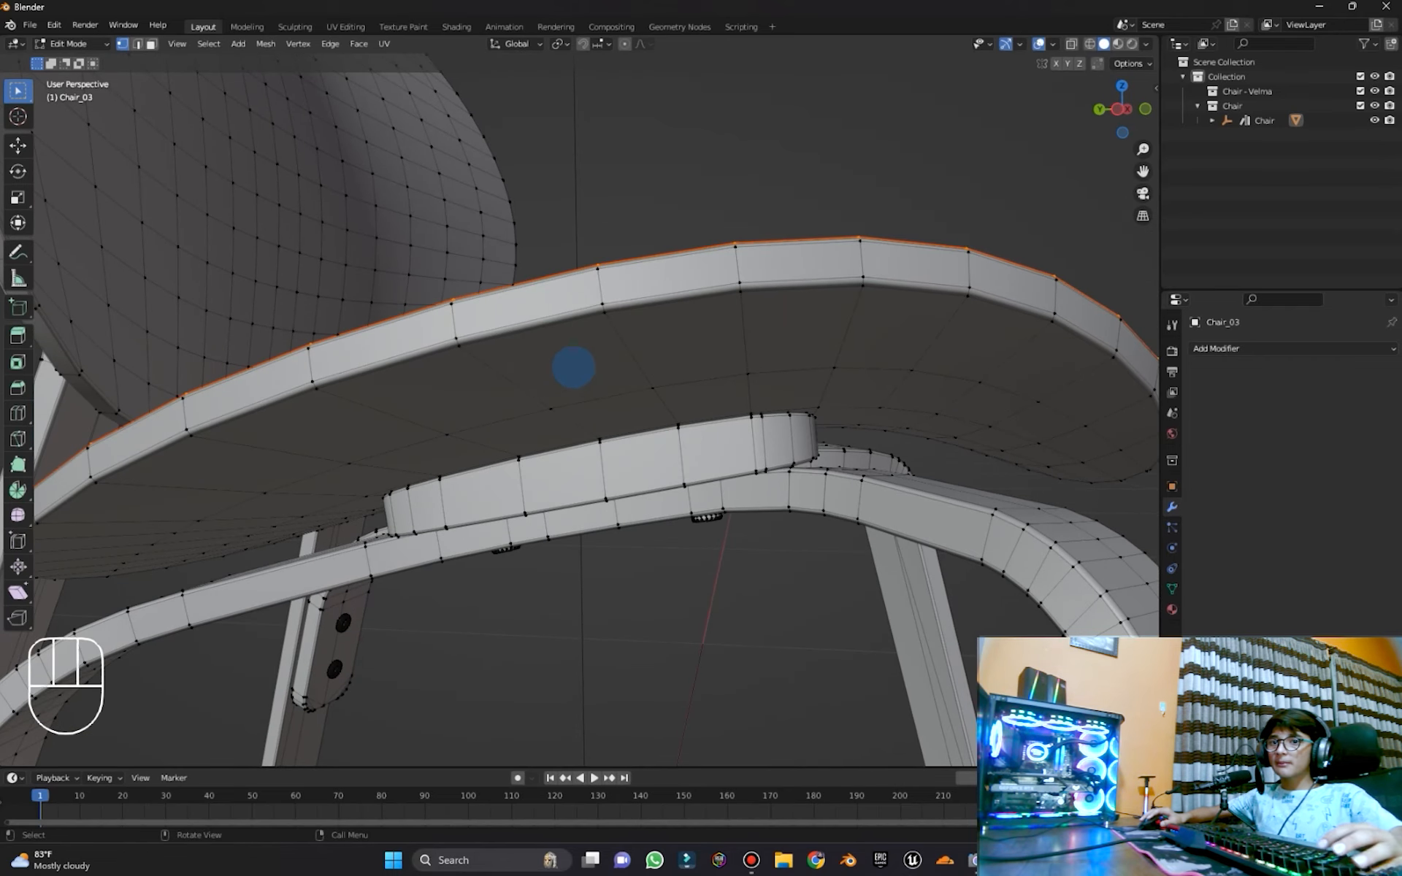
pyautogui.keyDown('alt'); pyautogui.click(510, 331); pyautogui.keyUp('alt')
pyautogui.moveTo(510, 331); pyautogui.dragTo(541, 103, button='middle')
pyautogui.keyDown('alt'); pyautogui.keyDown('shift'); pyautogui.click(842, 194); pyautogui.keyUp('shift'); pyautogui.keyUp('alt')
pyautogui.moveTo(841, 194); pyautogui.dragTo(949, 372, button='middle')
pyautogui.keyDown('alt'); pyautogui.keyDown('shift'); pyautogui.click(704, 275); pyautogui.keyUp('shift'); pyautogui.keyUp('alt')
pyautogui.press('F3')
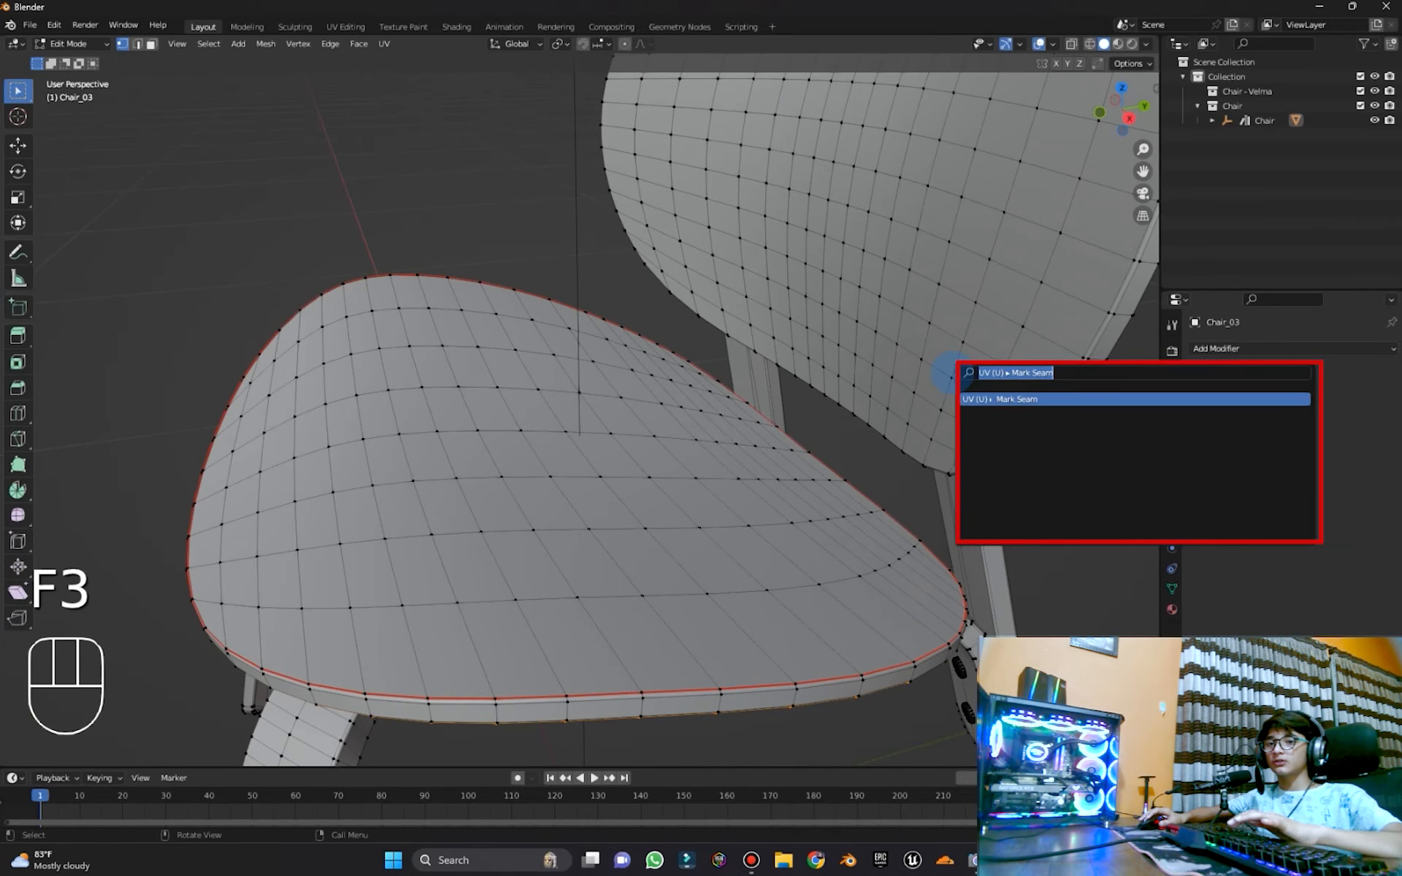
pyautogui.press('Return')
# Inspect the seams around the seat from the side, front and underneath
pyautogui.moveTo(810, 419); pyautogui.dragTo(461, 617, button='middle')
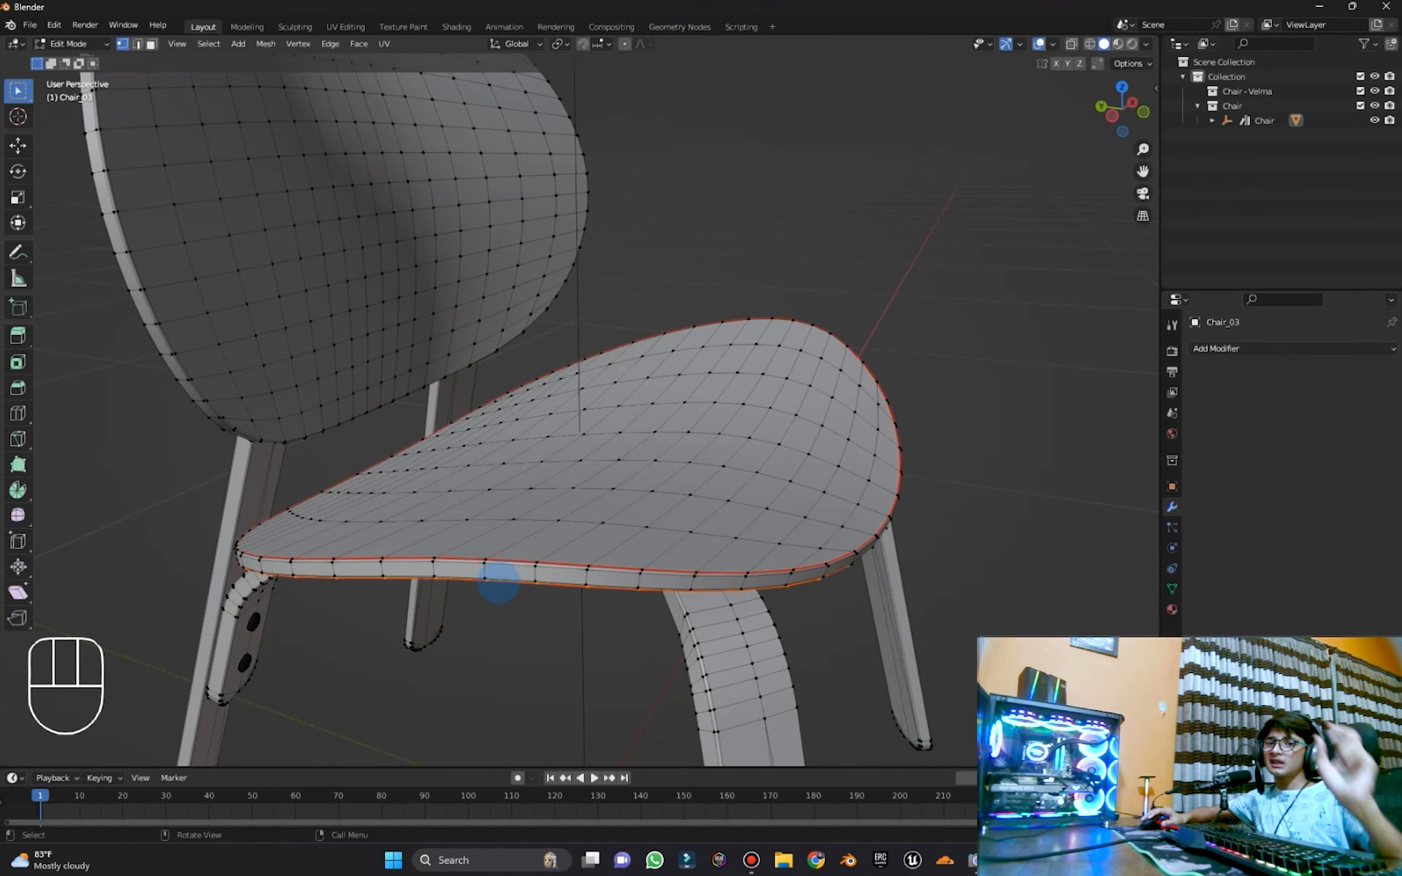
pyautogui.scroll(-2, 632, 635)
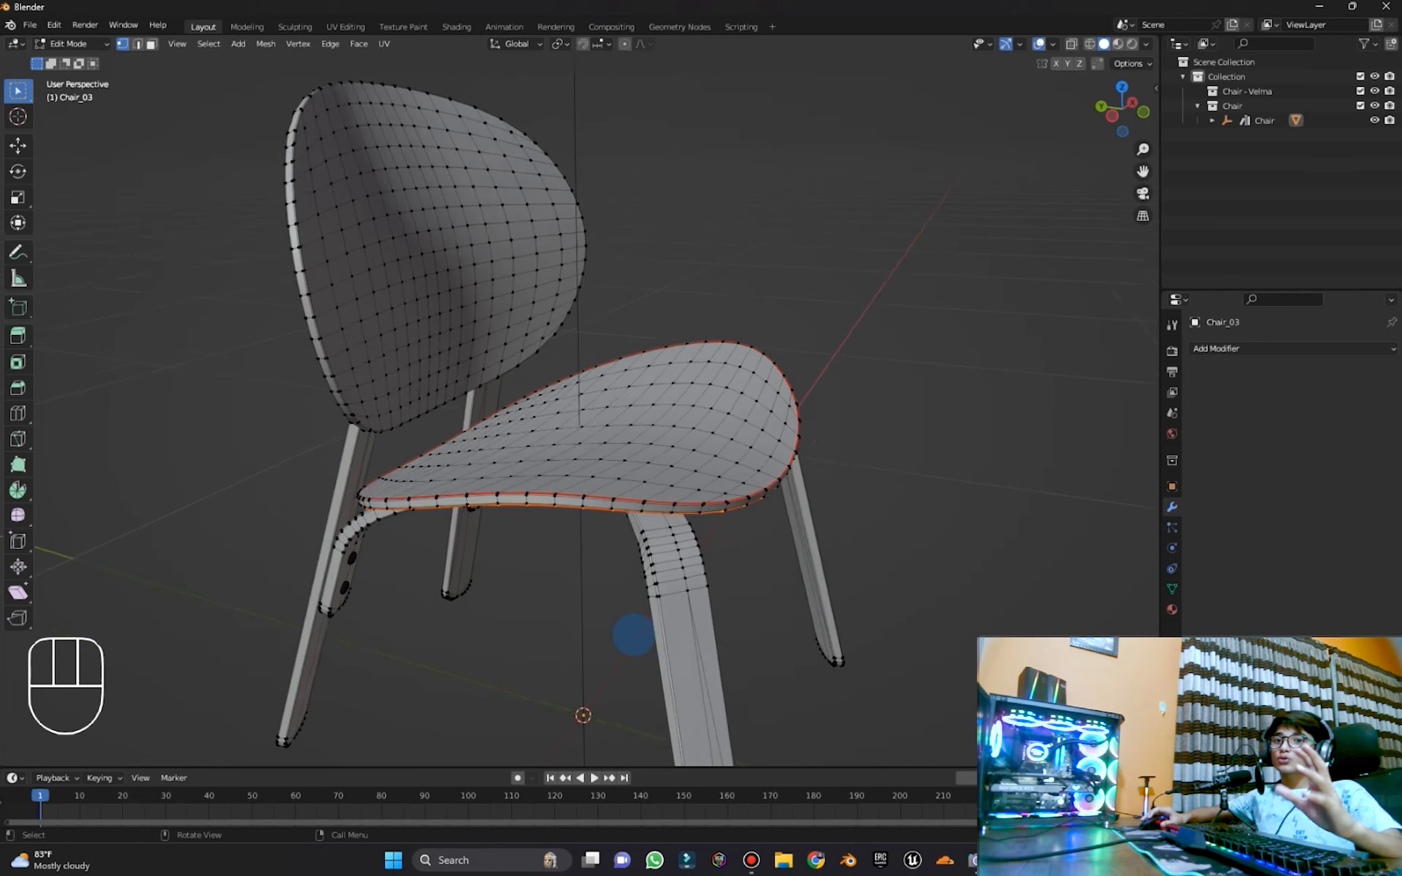
pyautogui.moveTo(632, 635); pyautogui.dragTo(619, 632, button='middle')
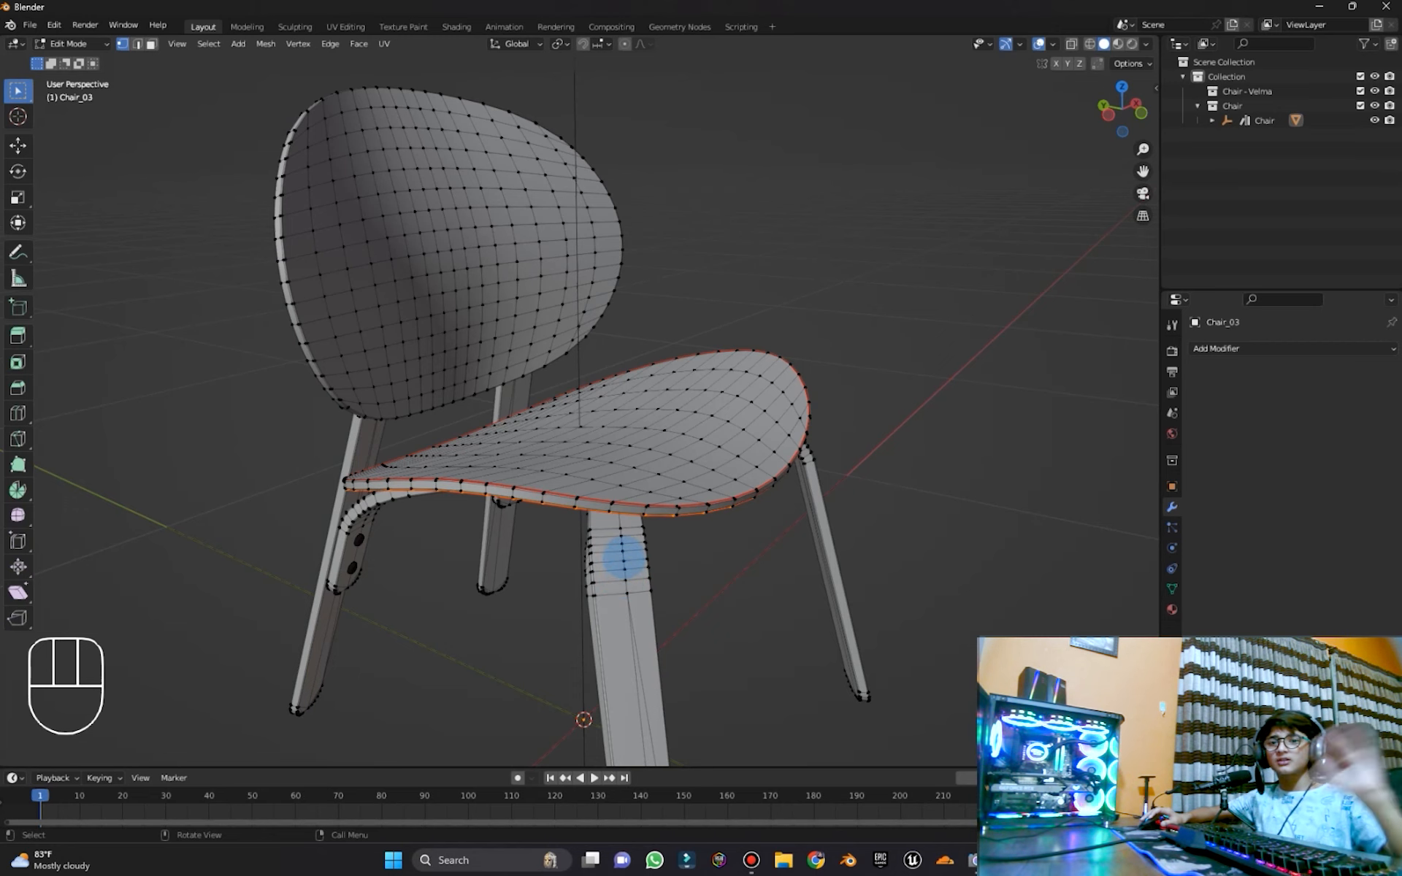
pyautogui.scroll(-2, 614, 552)
pyautogui.moveTo(603, 548); pyautogui.dragTo(478, 473, button='middle')
pyautogui.scroll(3, 632, 382)
pyautogui.scroll(3, 596, 471)
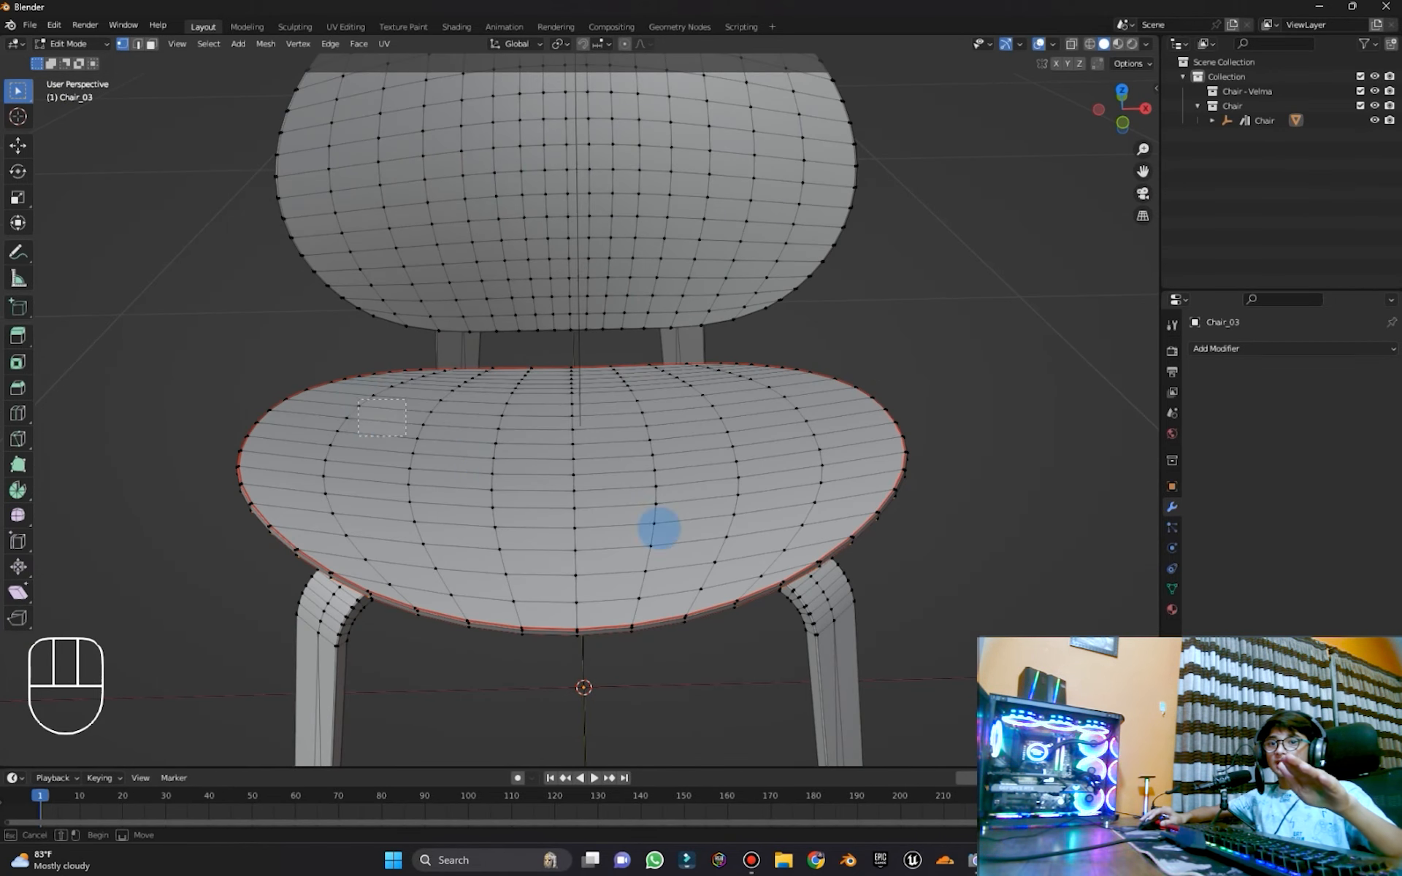
pyautogui.moveTo(716, 507); pyautogui.dragTo(525, 433, button='middle')
pyautogui.scroll(1, 525, 434)
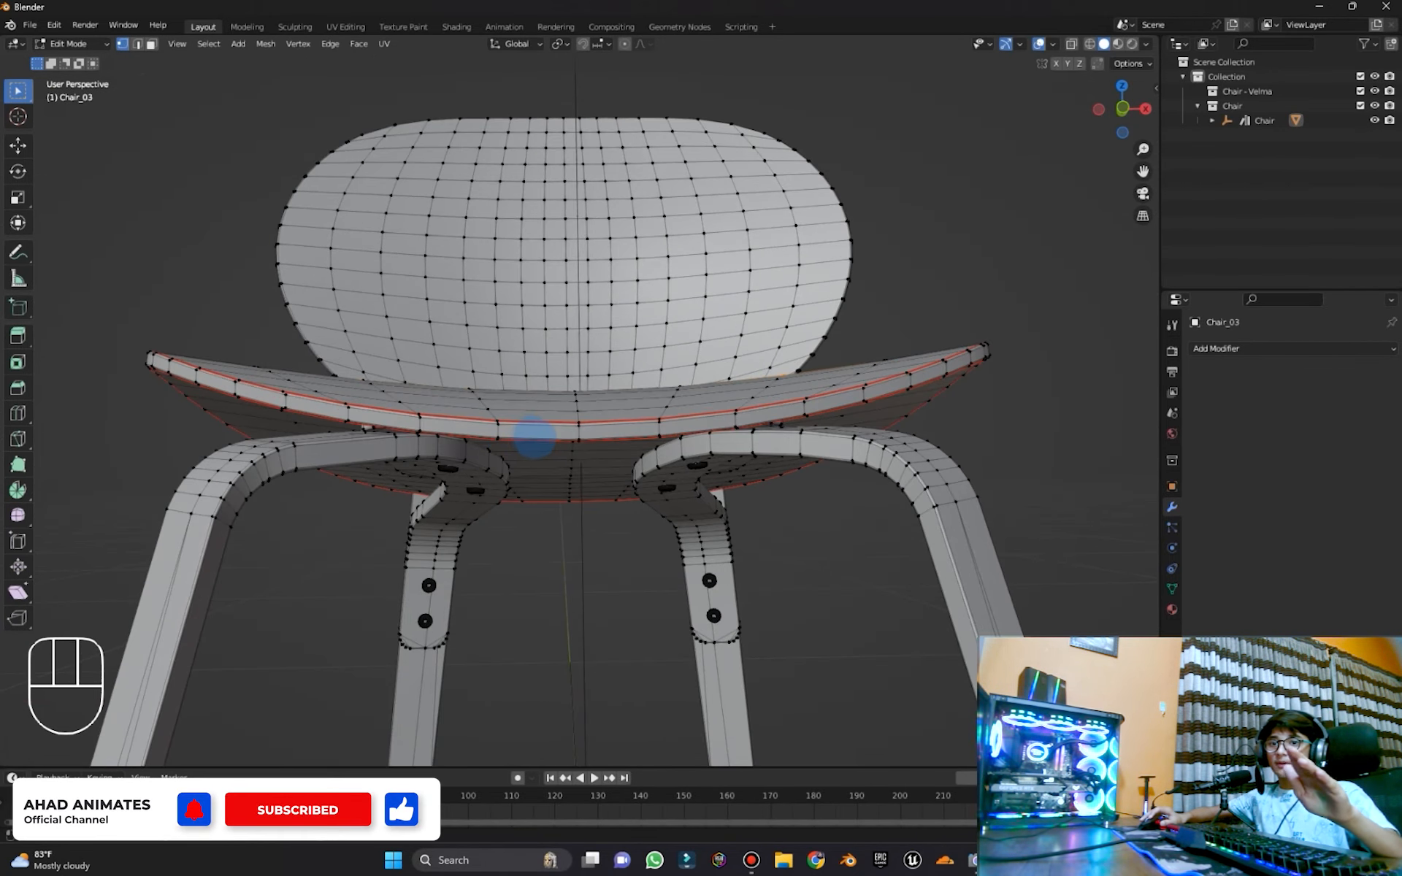
pyautogui.click(1011, 442)
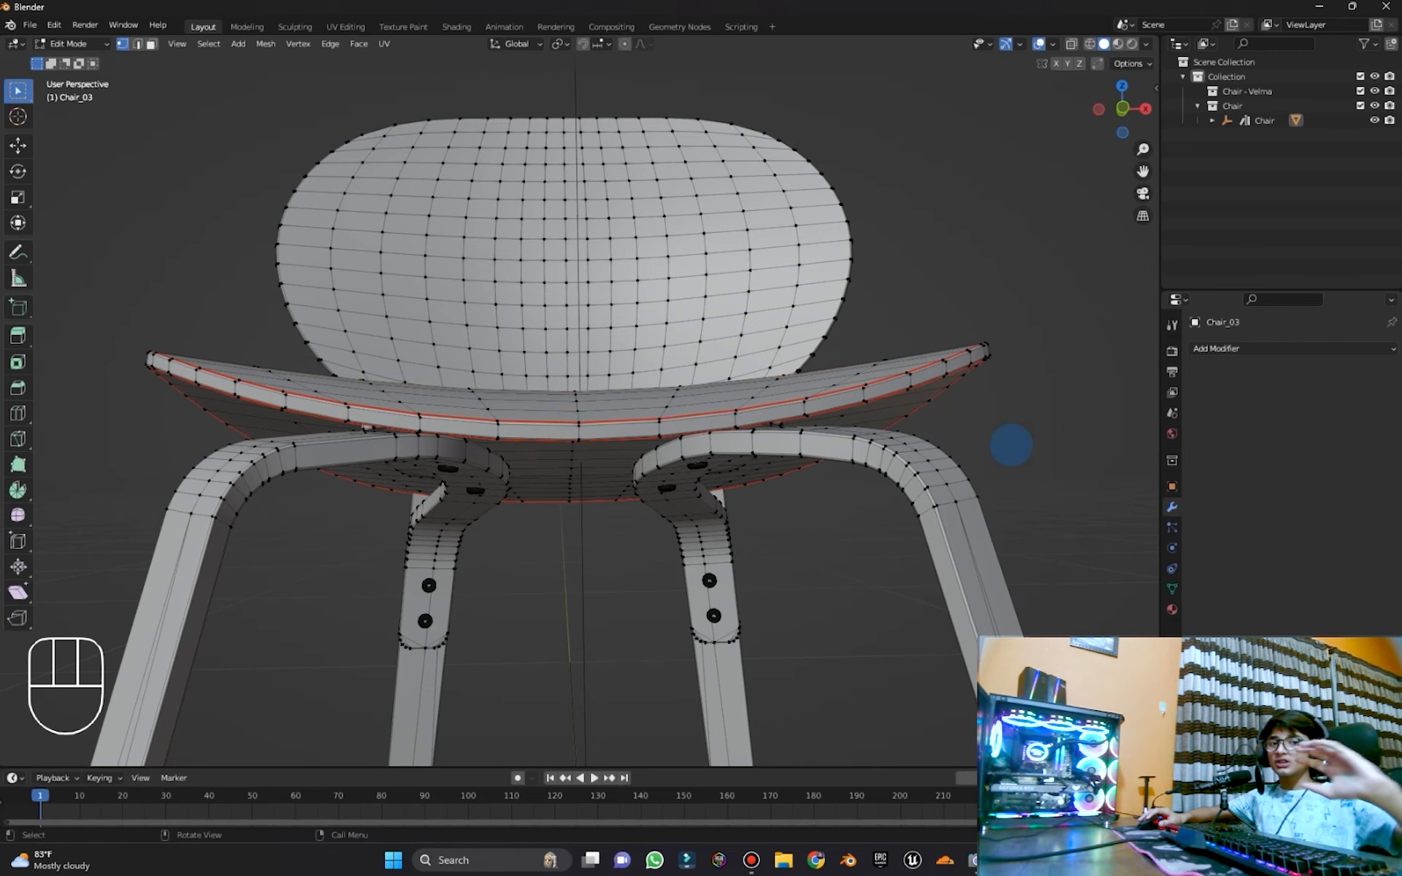
# Mark seams along the edges of one curved front leg piece and the lower edge of the other
pyautogui.moveTo(930, 444); pyautogui.dragTo(676, 453, button='middle')
pyautogui.scroll(3, 676, 453)
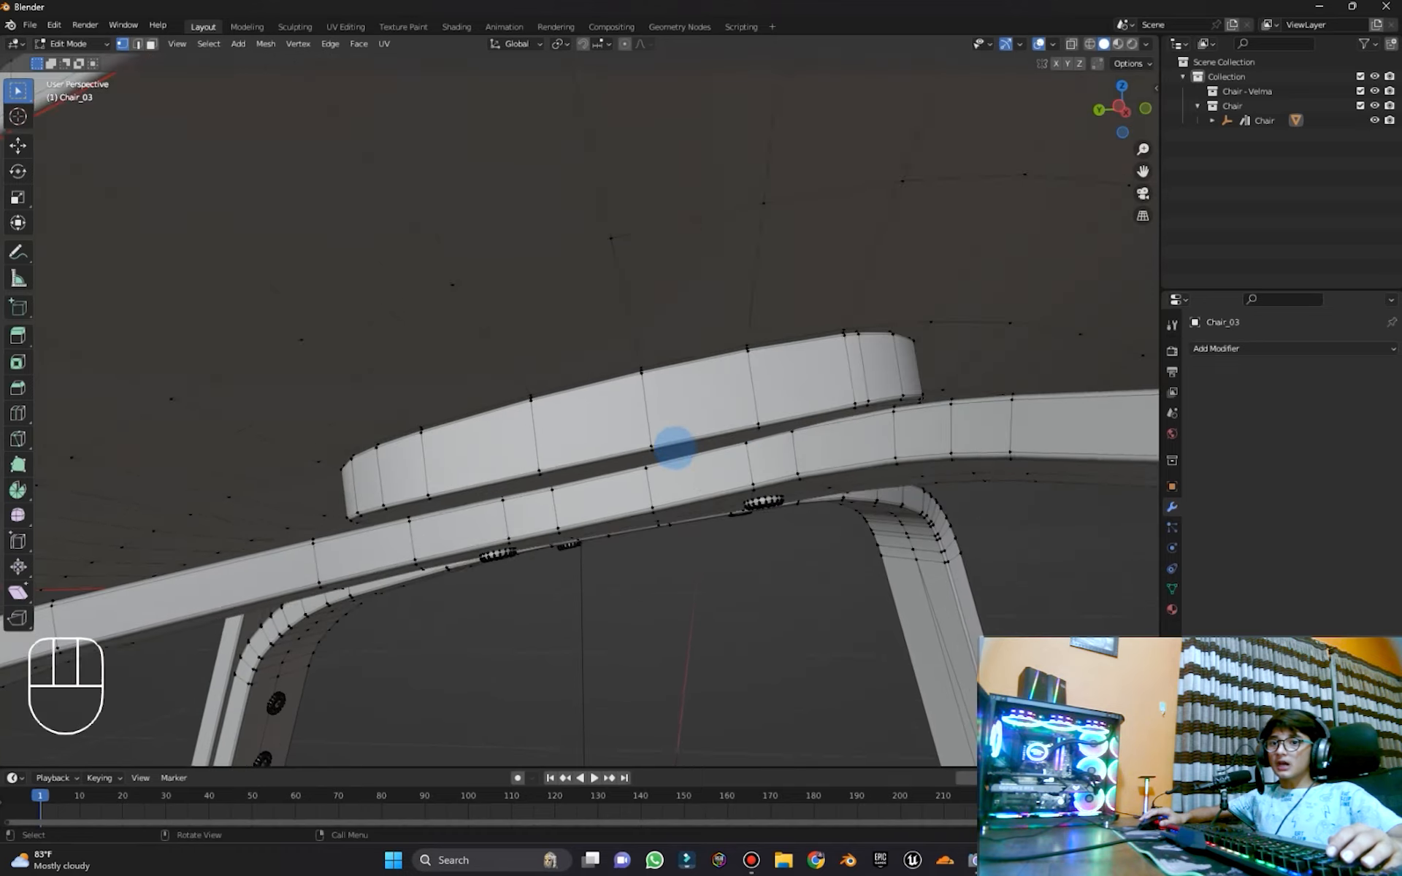
pyautogui.scroll(-5, 675, 447)
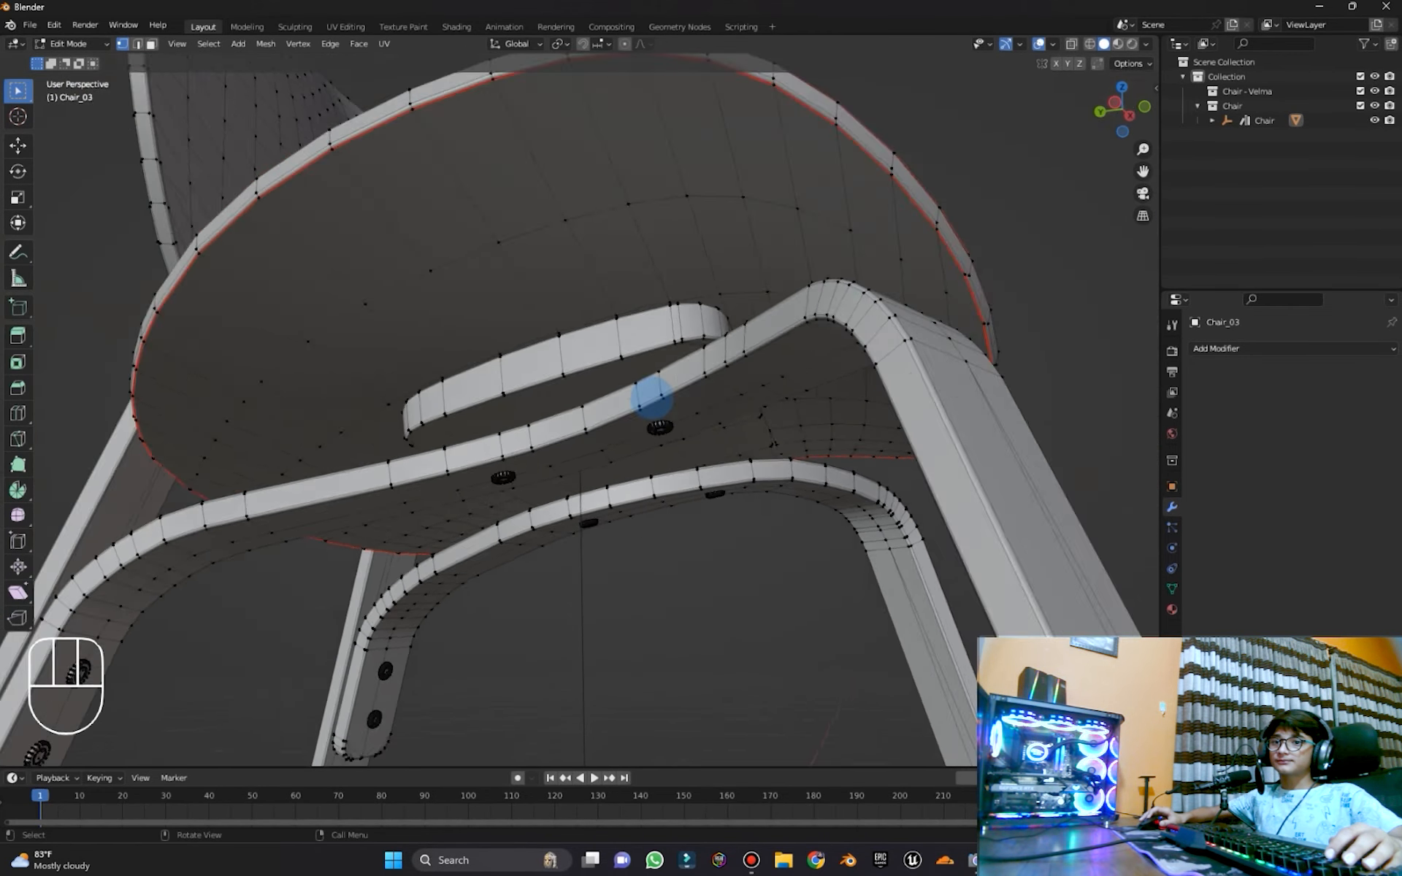
pyautogui.moveTo(652, 398); pyautogui.dragTo(773, 494, button='middle')
pyautogui.keyDown('alt'); pyautogui.click(670, 532); pyautogui.keyUp('alt')
pyautogui.keyDown('alt'); pyautogui.click(682, 532); pyautogui.keyUp('alt')
pyautogui.moveTo(684, 531); pyautogui.dragTo(925, 397, button='middle')
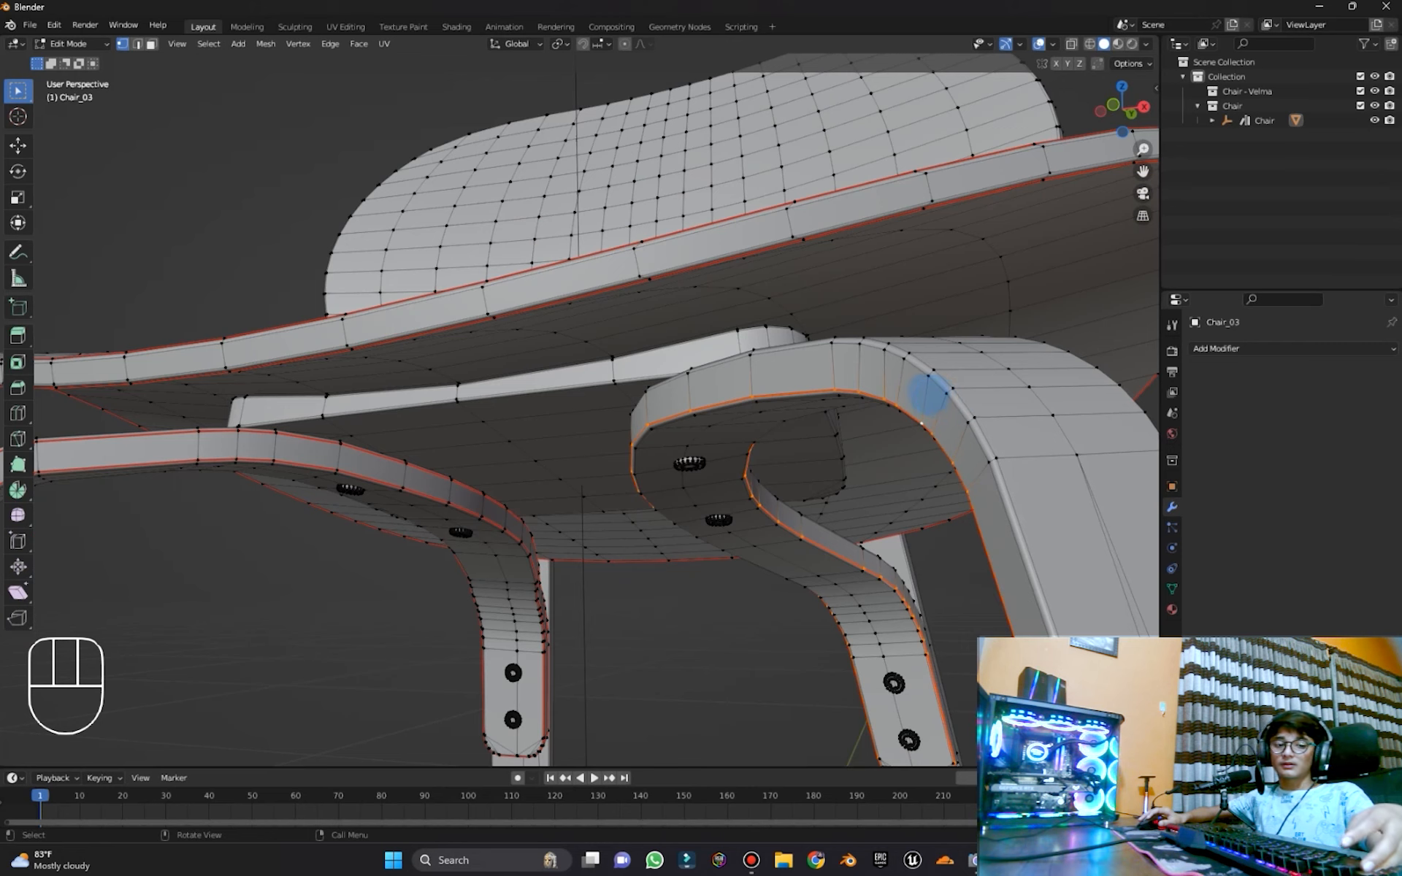
# Select the upper edge loop of the second curved front leg piece and mark it as a seam
pyautogui.keyDown('alt'); pyautogui.click(921, 391); pyautogui.keyUp('alt')
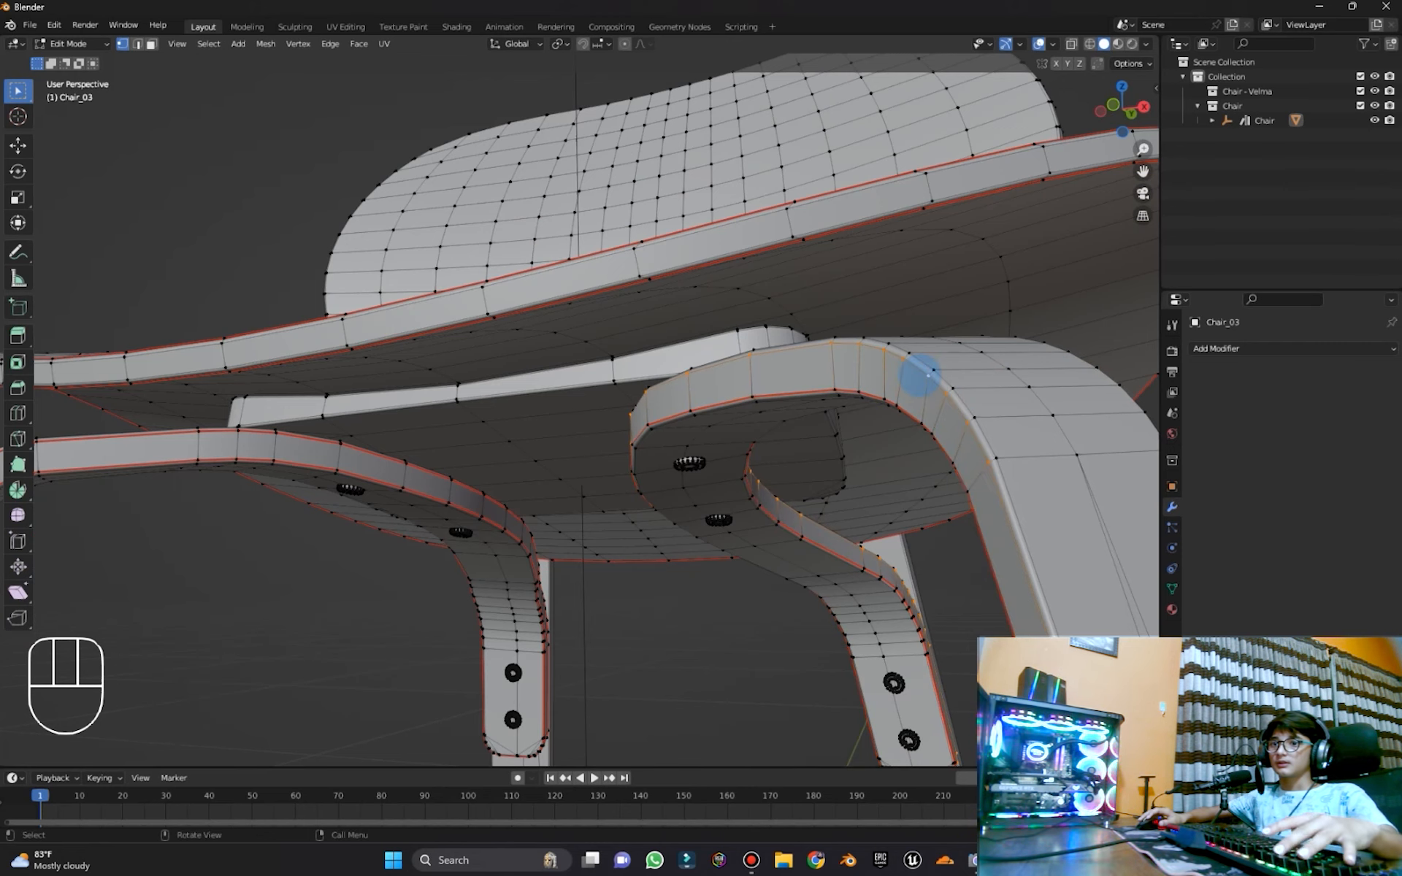
pyautogui.press('F3')
pyautogui.click(983, 406)
pyautogui.scroll(-6, 983, 406)
# Mark a seam along the rear-facing edge loop of one back leg behind the backrest
pyautogui.press('Tab')
pyautogui.moveTo(991, 401); pyautogui.dragTo(683, 544, button='middle')
pyautogui.press('Tab')
pyautogui.scroll(4, 493, 360)
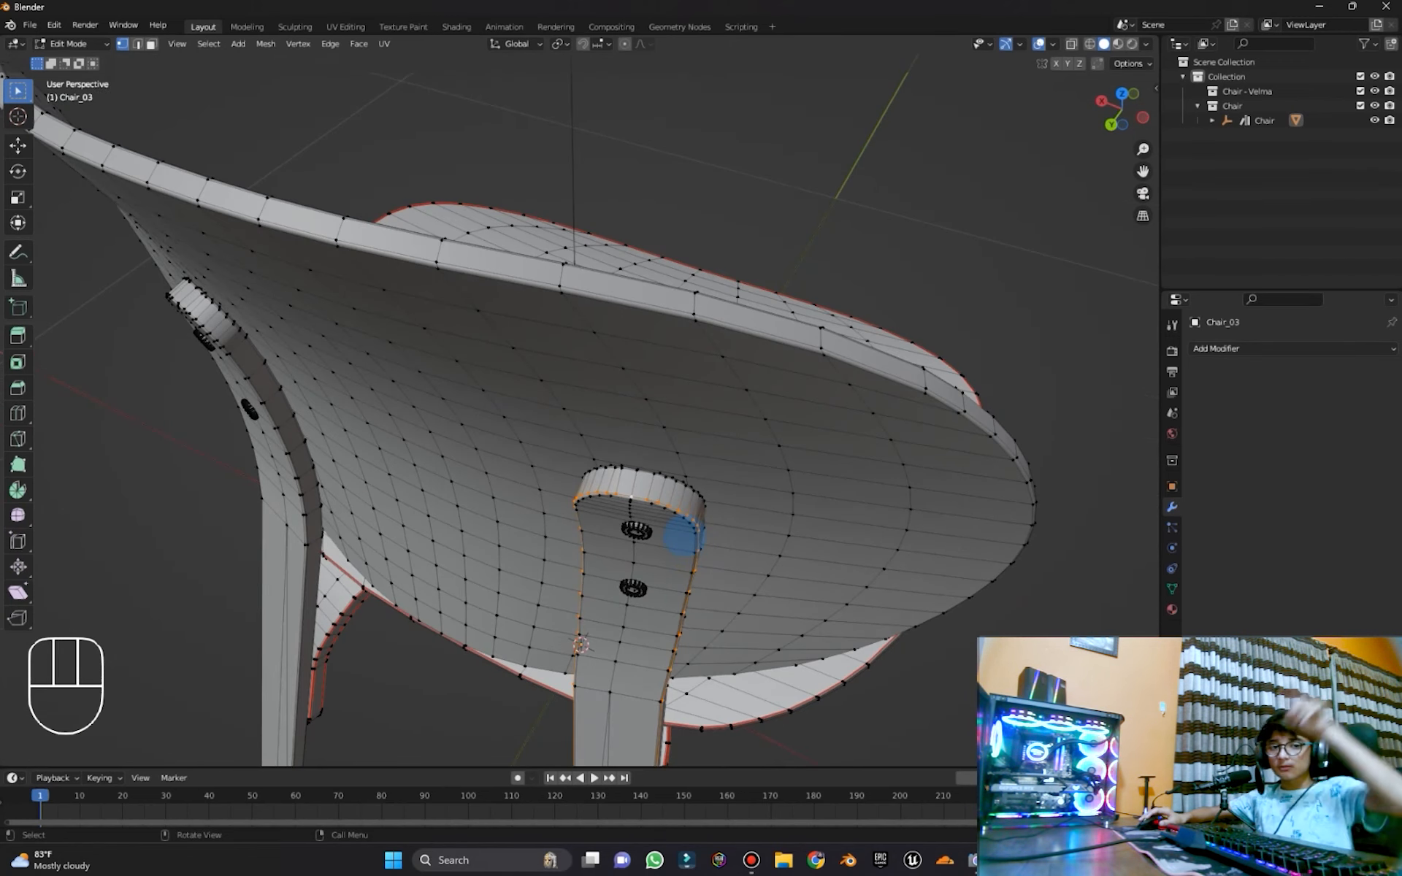
pyautogui.scroll(2, 682, 537)
pyautogui.moveTo(682, 533); pyautogui.dragTo(474, 657, button='middle')
pyautogui.moveTo(687, 390); pyautogui.dragTo(572, 338, button='middle')
pyautogui.scroll(3, 723, 408)
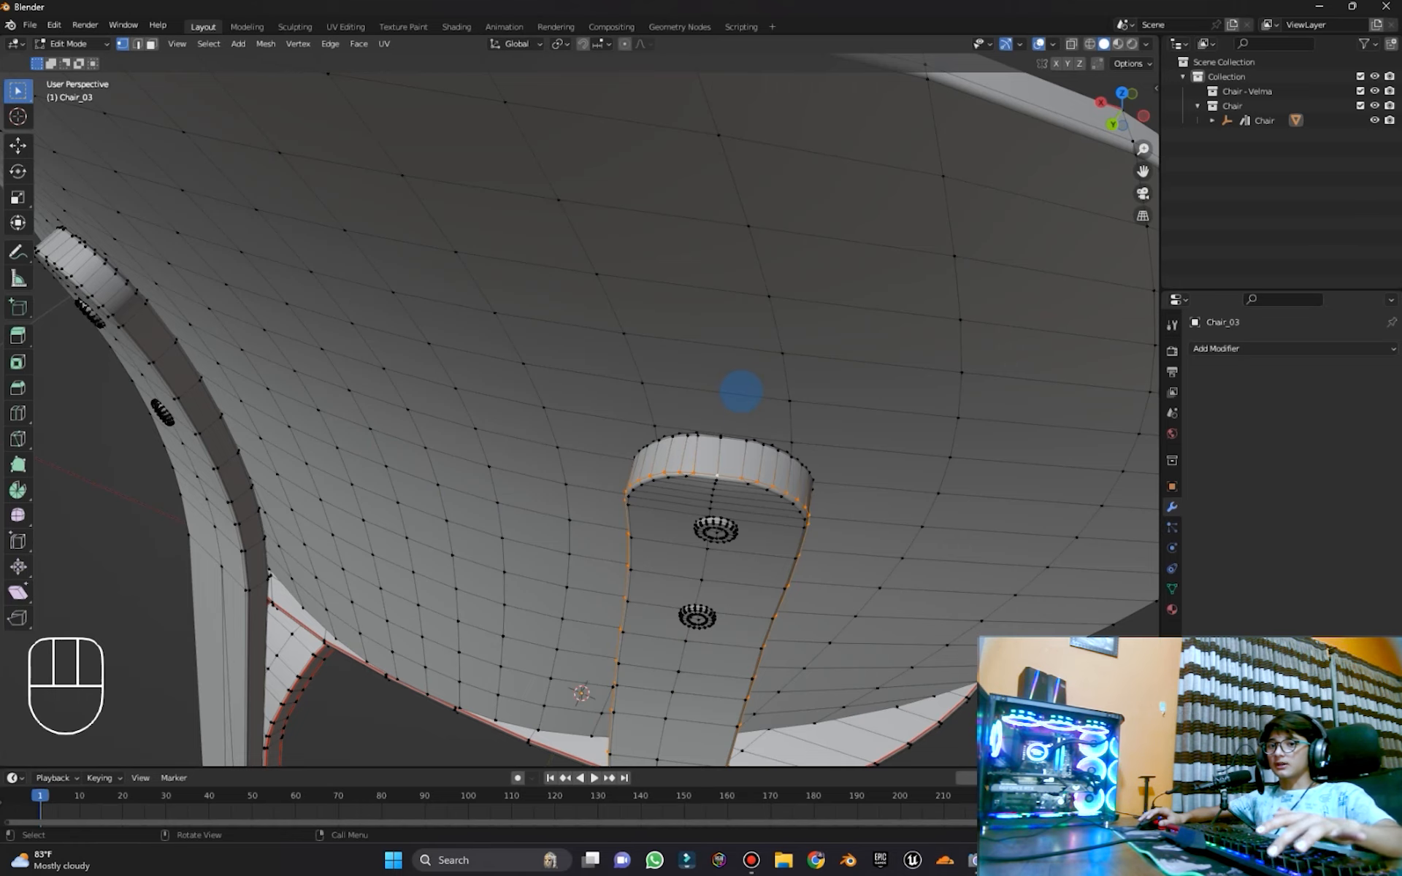
pyautogui.press('F3')
# Mark a seam along the edge loop of the same back leg on its backrest-facing side
pyautogui.keyDown('alt'); pyautogui.moveTo(732, 453); pyautogui.dragTo(576, 426, button='middle'); pyautogui.keyUp('alt')
pyautogui.scroll(3, 764, 319)
pyautogui.press('F3')
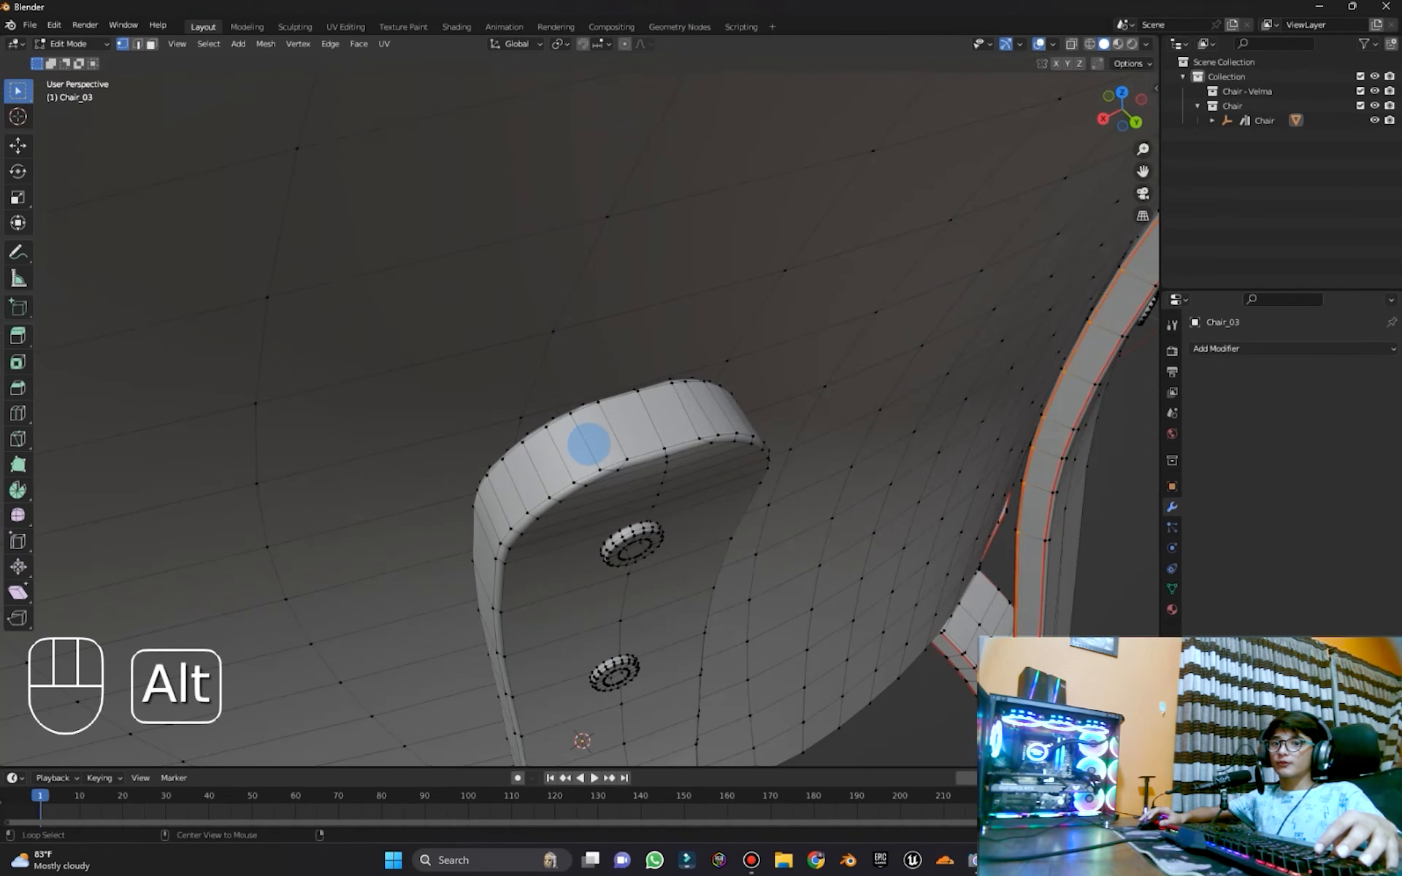
# Mark seams along both edge loops of the other back leg's rounded top behind the backrest
pyautogui.keyDown('alt'); pyautogui.click(591, 458); pyautogui.keyUp('alt')
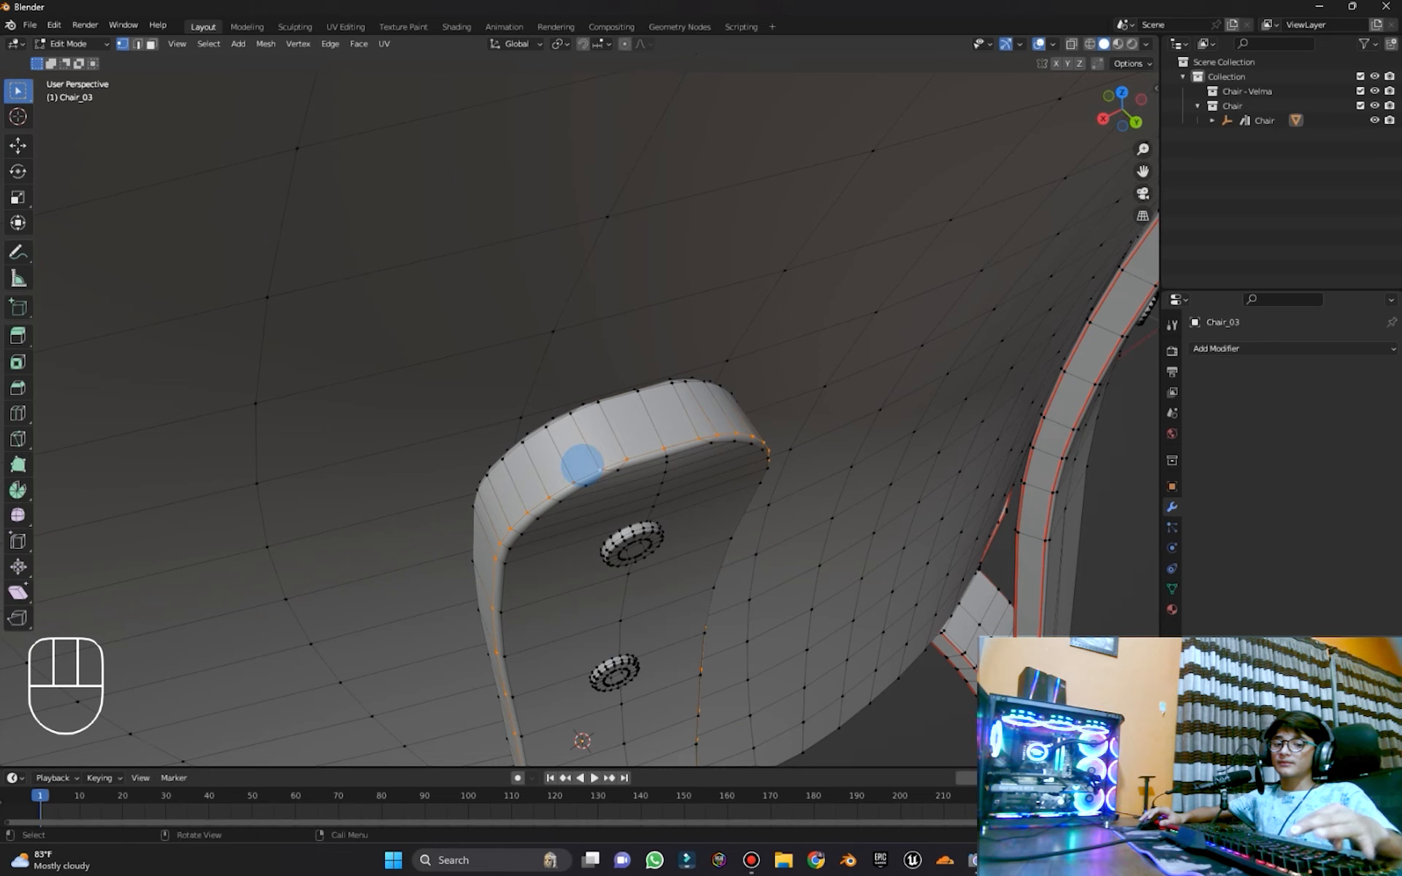
pyautogui.press('F3')
pyautogui.press('Return')
pyautogui.keyDown('alt'); pyautogui.click(589, 406); pyautogui.keyUp('alt')
pyautogui.press('F3')
pyautogui.press('Return')
pyautogui.scroll(-8, 970, 463)
pyautogui.scroll(3, 783, 434)
pyautogui.scroll(6, 783, 435)
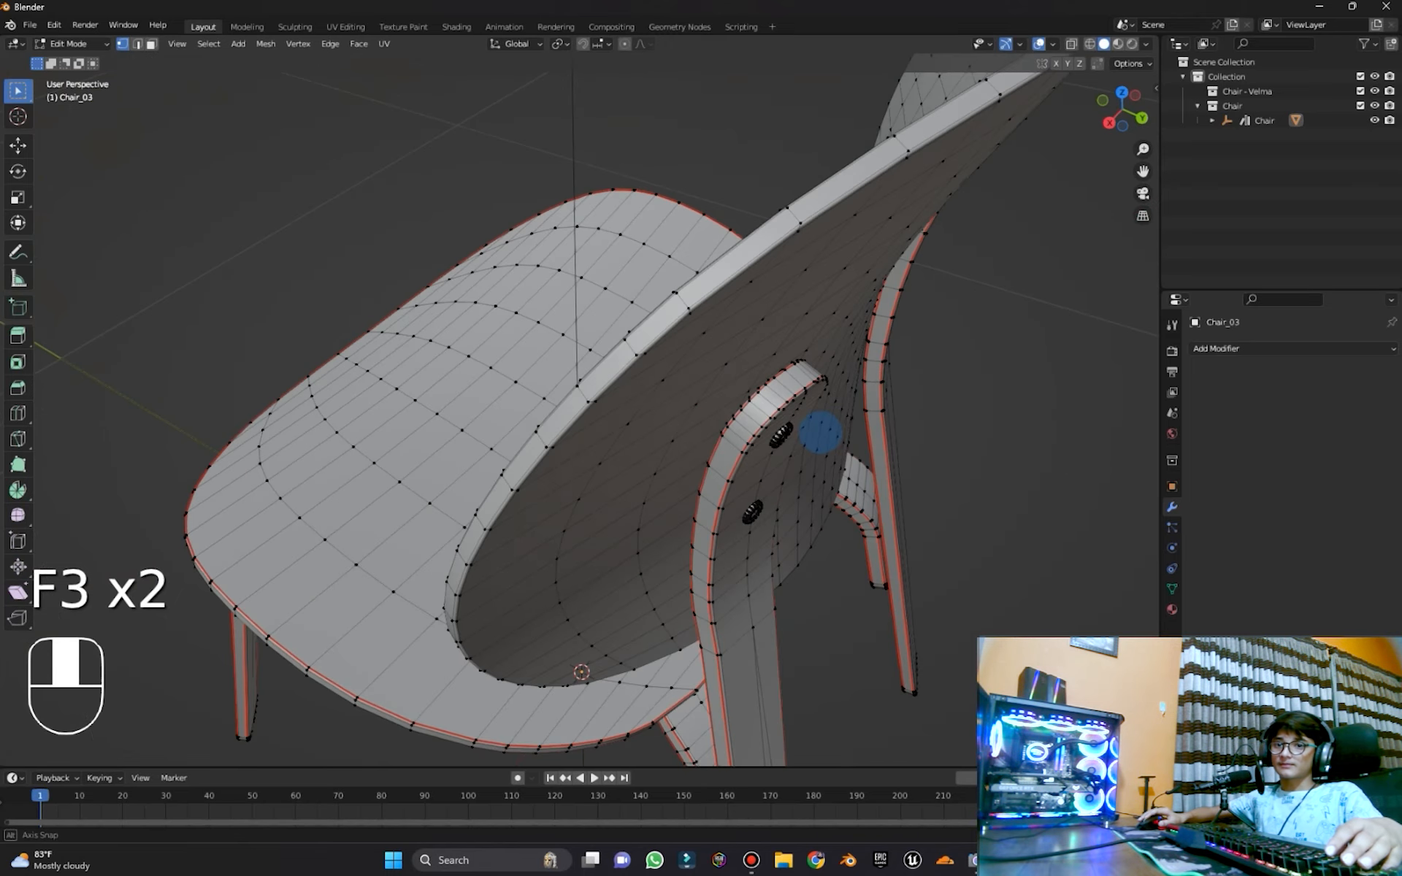
# Select the rear rim edge loop of the backrest and mark it as a seam
pyautogui.keyDown('alt'); pyautogui.click(382, 332); pyautogui.keyUp('alt')
pyautogui.moveTo(931, 300); pyautogui.dragTo(820, 338, button='middle')
pyautogui.scroll(5, 803, 341)
pyautogui.keyDown('alt'); pyautogui.click(720, 571); pyautogui.keyUp('alt')
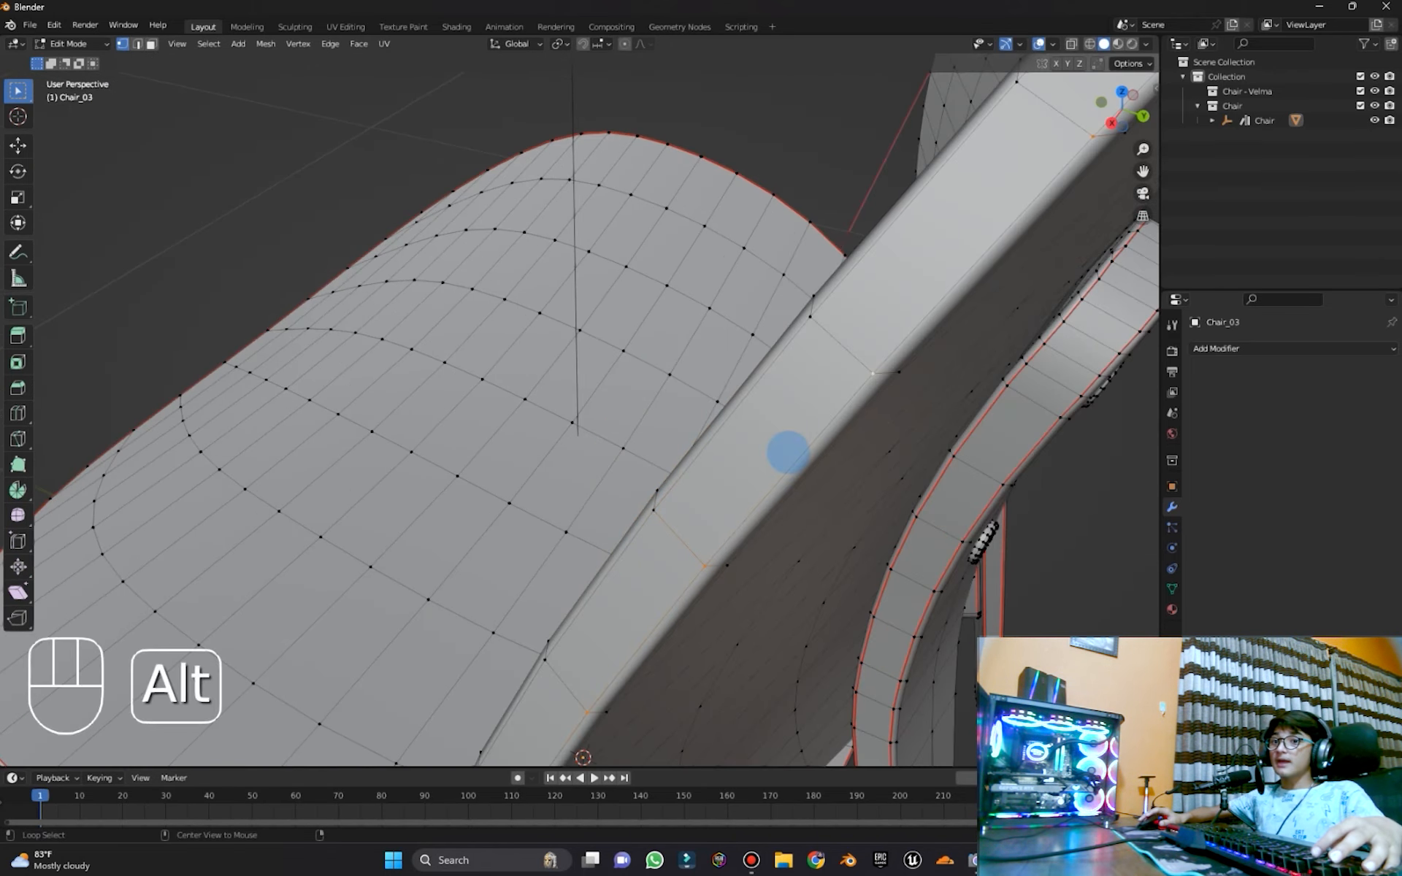
pyautogui.scroll(-8, 795, 457)
pyautogui.scroll(3, 798, 457)
pyautogui.moveTo(798, 457); pyautogui.dragTo(730, 417, button='middle')
pyautogui.moveTo(729, 338); pyautogui.dragTo(785, 397, button='middle')
pyautogui.press('F3')
pyautogui.press('Return')
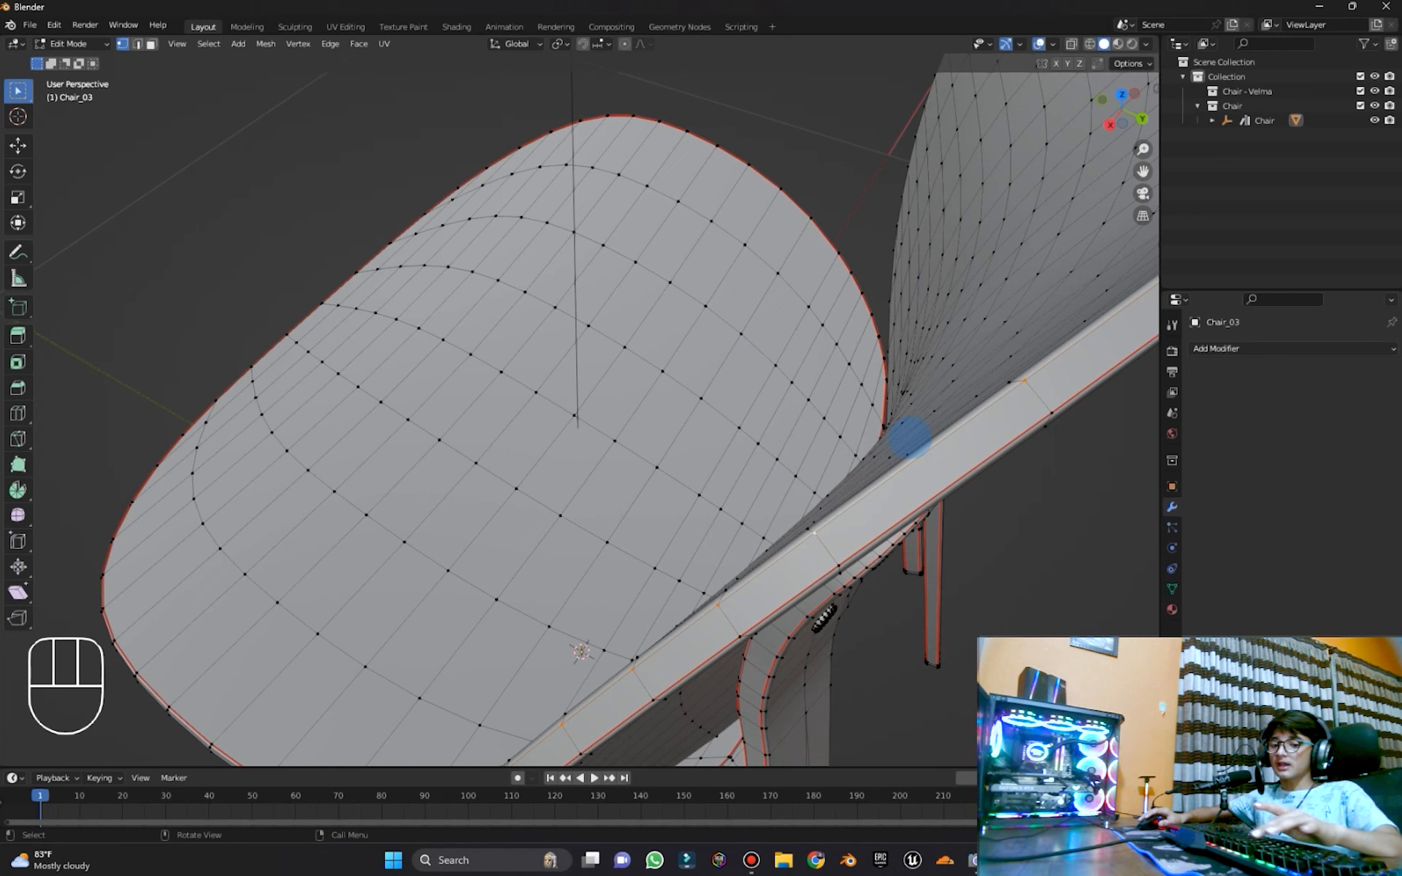
# Mark the front rim edge loop of the backrest as a seam
pyautogui.press('F3')
pyautogui.press('Return')
pyautogui.scroll(-4, 910, 438)
pyautogui.moveTo(910, 438); pyautogui.dragTo(896, 409, button='middle')
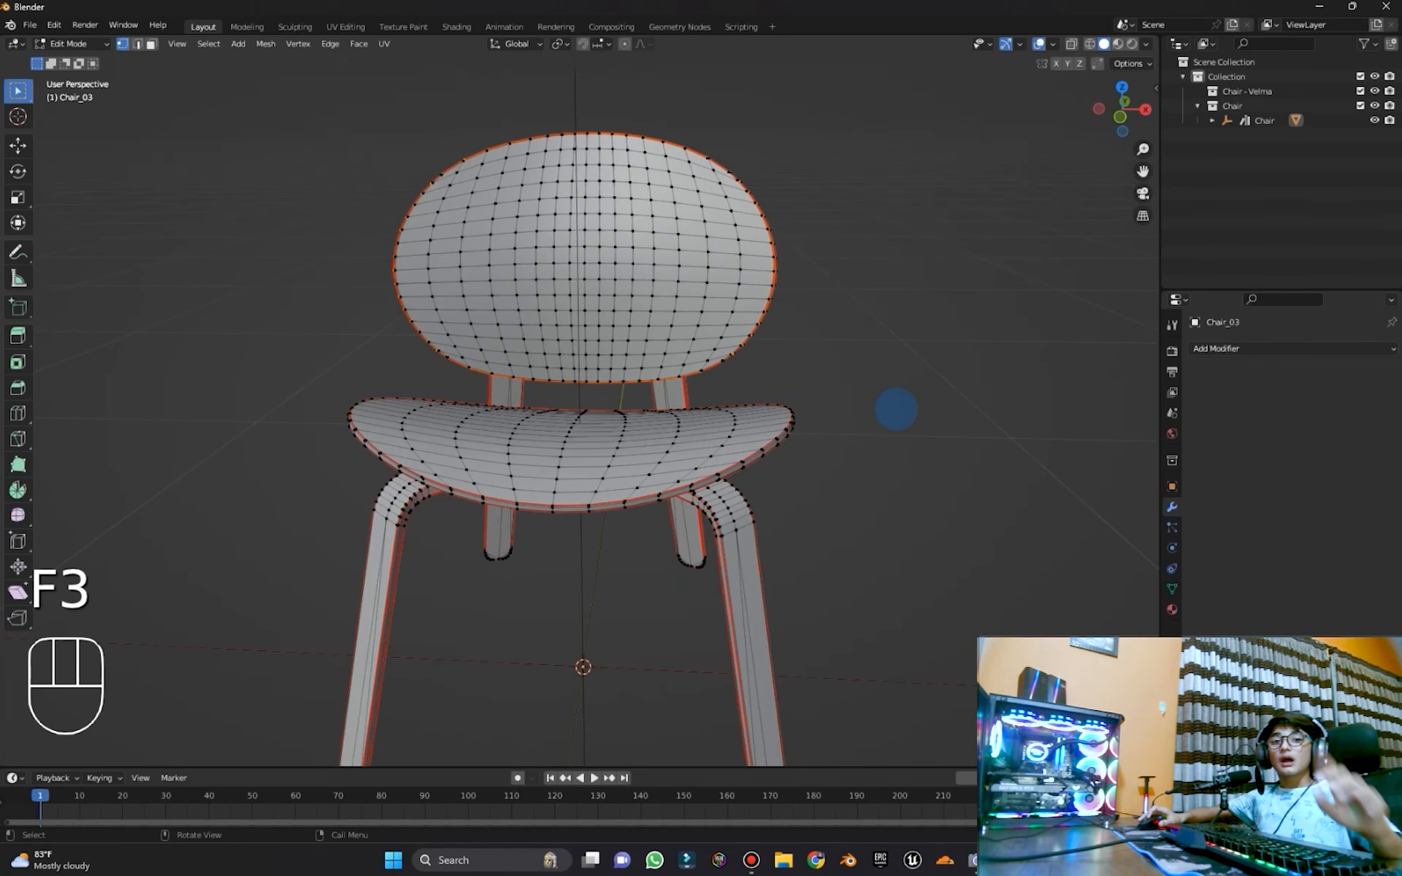
pyautogui.moveTo(682, 482); pyautogui.dragTo(645, 467, button='middle')
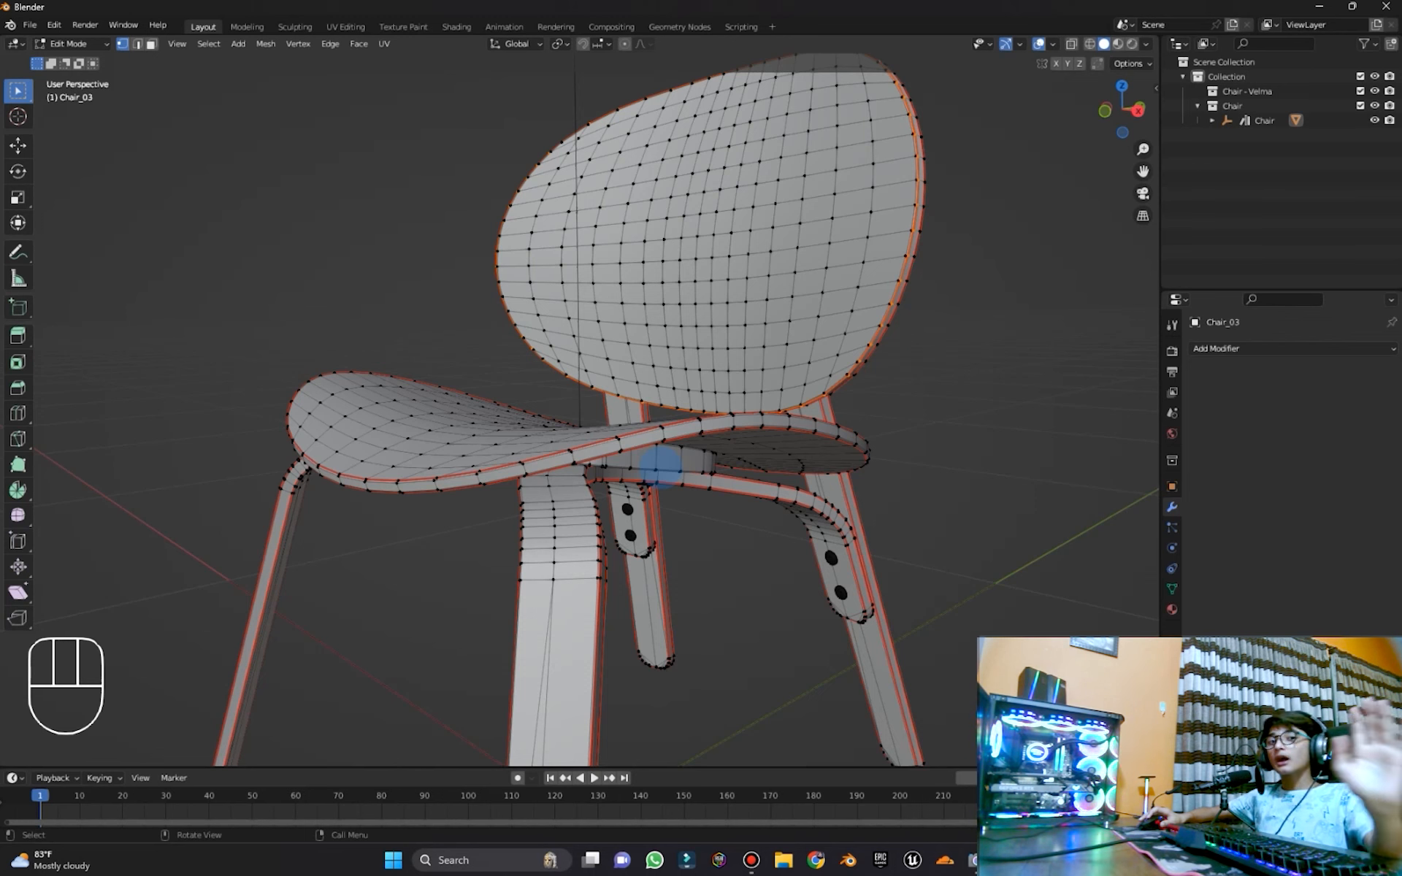
# Mark seams along the lower and upper edge loops of the support piece under the seat
pyautogui.scroll(2, 658, 452)
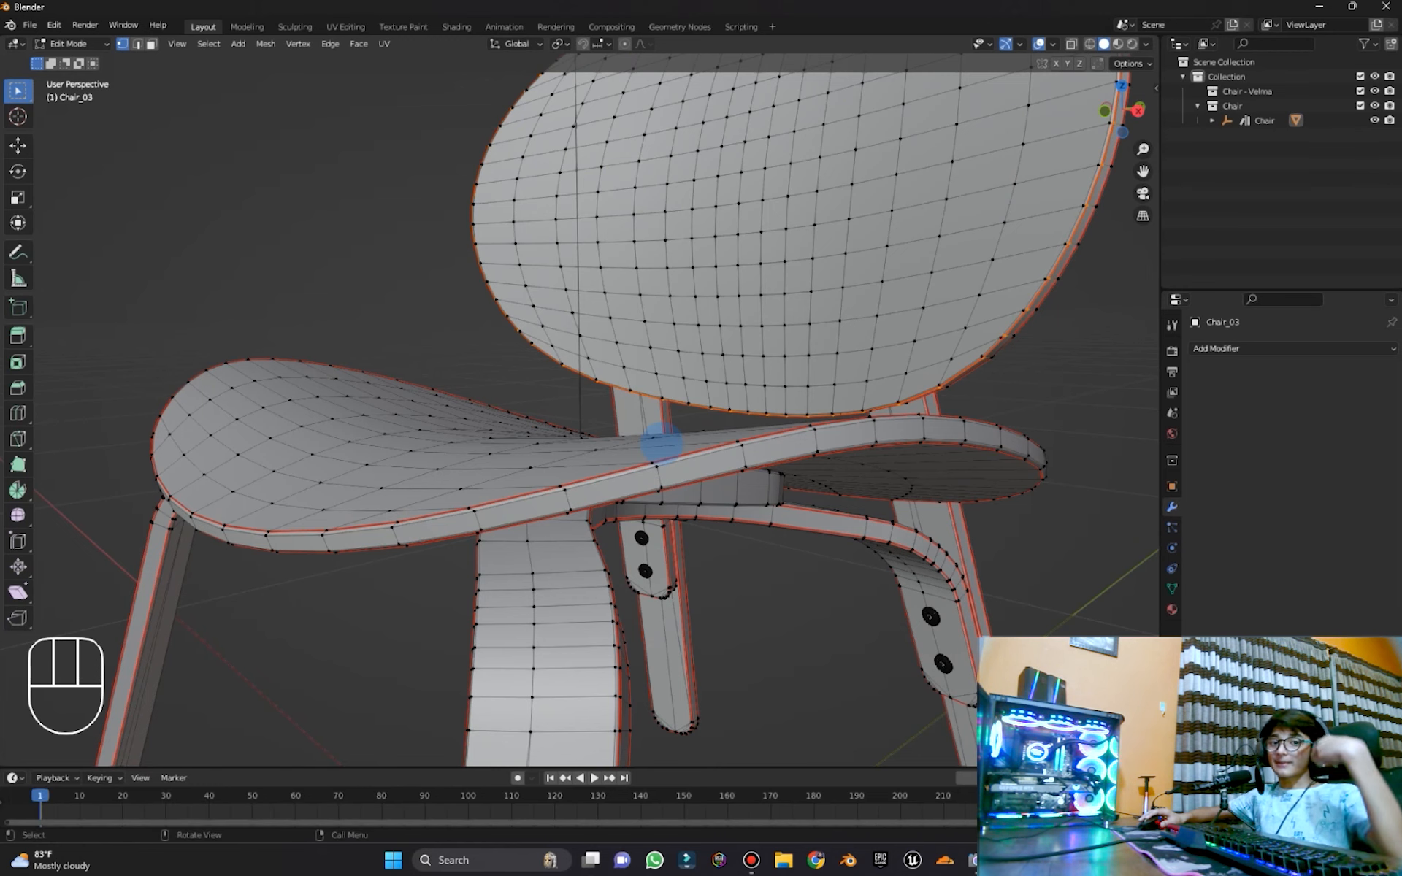
pyautogui.moveTo(662, 448); pyautogui.dragTo(791, 443, button='middle')
pyautogui.scroll(2, 684, 351)
pyautogui.moveTo(684, 350)
pyautogui.mouseDown(button='middle')
pyautogui.moveTo(698, 382)
pyautogui.moveTo(656, 354)
pyautogui.mouseUp(button='middle')
pyautogui.scroll(2, 698, 382)
pyautogui.scroll(1, 642, 349)
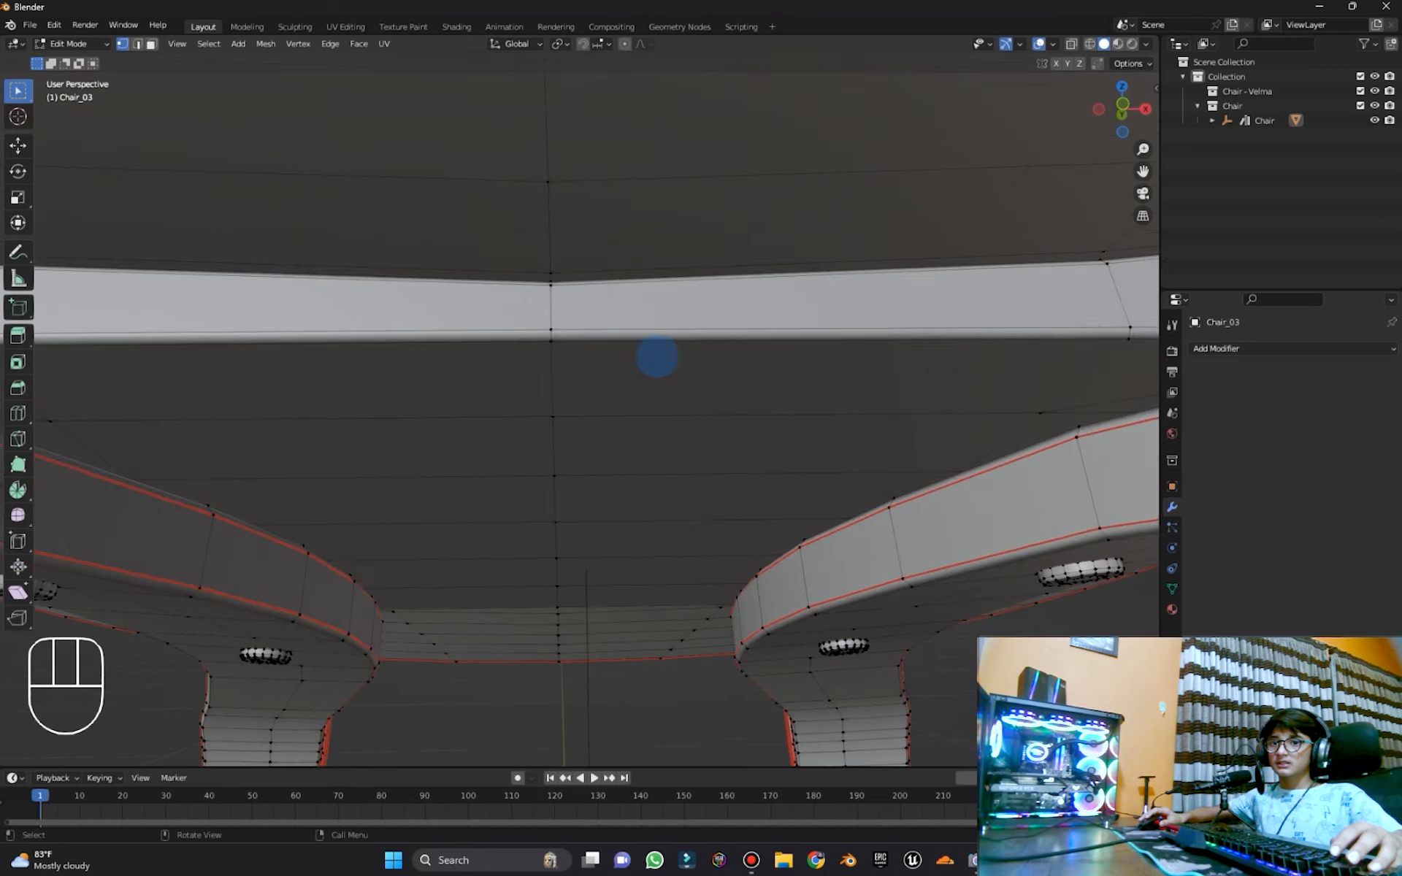
pyautogui.scroll(-2, 610, 329)
pyautogui.scroll(1, 609, 329)
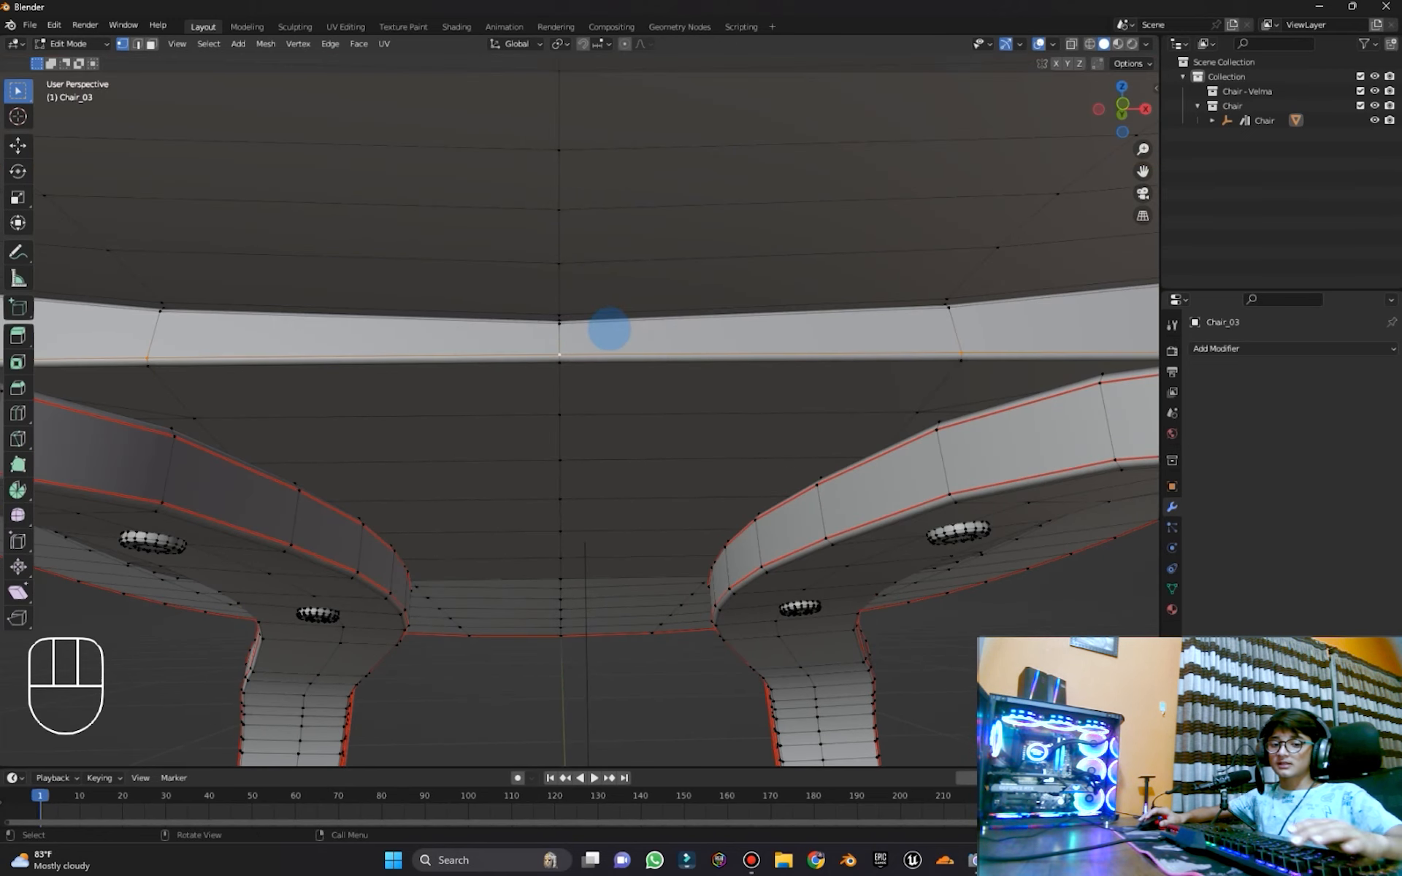
pyautogui.press('F3')
pyautogui.press('Return')
pyautogui.keyDown('alt'); pyautogui.click(630, 324); pyautogui.keyUp('alt')
pyautogui.press('F3')
pyautogui.press('Return')
# Mark the outer rim edge loop of one screw head under the seat as a seam
pyautogui.scroll(-3, 667, 479)
pyautogui.moveTo(666, 479); pyautogui.dragTo(681, 518, button='middle')
pyautogui.scroll(1, 764, 414)
pyautogui.scroll(1, 751, 479)
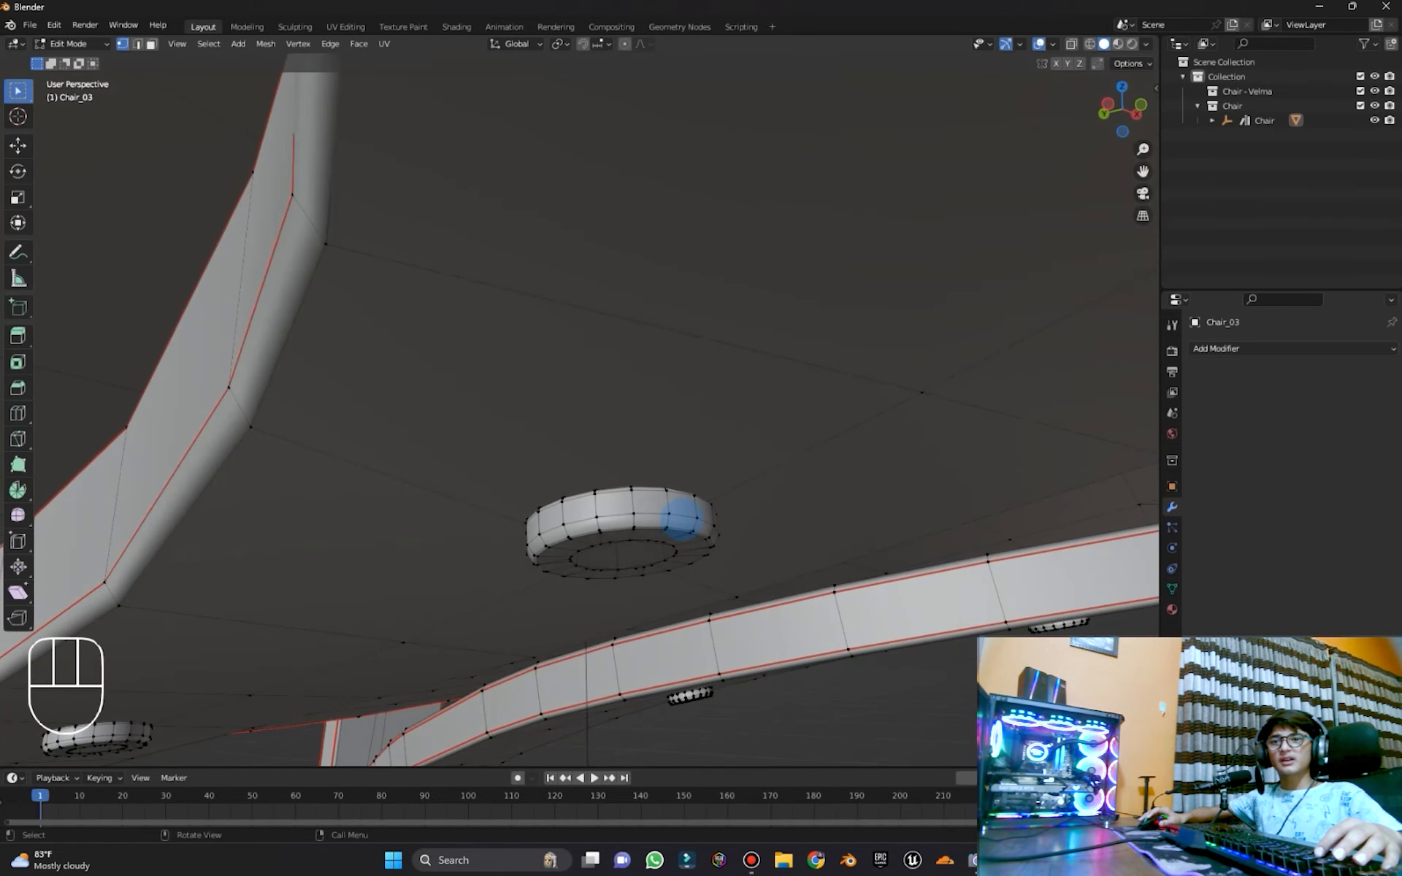
pyautogui.keyDown('alt'); pyautogui.click(655, 517); pyautogui.keyUp('alt')
pyautogui.keyDown('alt'); pyautogui.click(674, 506); pyautogui.keyUp('alt')
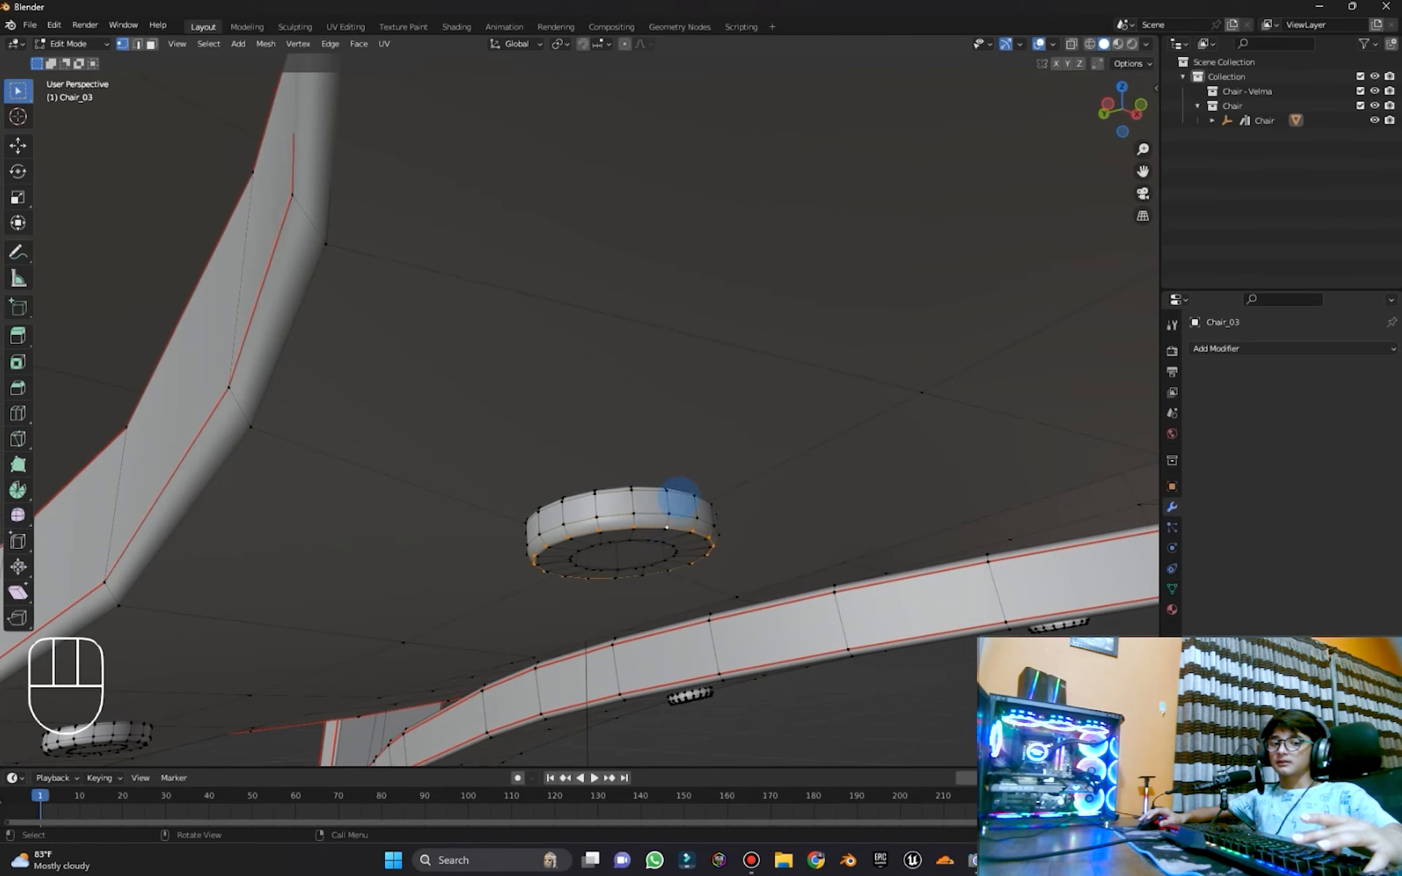
pyautogui.press('F3')
pyautogui.press('Return')
# Mark the rim edge loops of the next screw heads as seams
pyautogui.scroll(-4, 776, 497)
pyautogui.moveTo(776, 497); pyautogui.dragTo(657, 355, button='middle')
pyautogui.scroll(3, 657, 355)
pyautogui.keyDown('alt'); pyautogui.click(668, 358); pyautogui.keyUp('alt')
pyautogui.press('F3')
pyautogui.press('Return')
pyautogui.keyDown('alt'); pyautogui.click(706, 370); pyautogui.keyUp('alt')
pyautogui.press('F3')
pyautogui.press('Return')
# Mark seams around the rims of two further screw heads on the leg frame
pyautogui.moveTo(857, 472); pyautogui.dragTo(876, 563, button='middle')
pyautogui.scroll(5, 882, 582)
pyautogui.keyDown('alt'); pyautogui.click(881, 583); pyautogui.keyUp('alt')
pyautogui.press('F3')
pyautogui.press('Return')
pyautogui.scroll(-5, 910, 513)
pyautogui.moveTo(911, 513); pyautogui.dragTo(657, 504, button='middle')
pyautogui.scroll(3, 657, 504)
pyautogui.keyDown('alt'); pyautogui.click(498, 305); pyautogui.keyUp('alt')
pyautogui.press('F3')
pyautogui.press('Return')
pyautogui.scroll(-7, 723, 397)
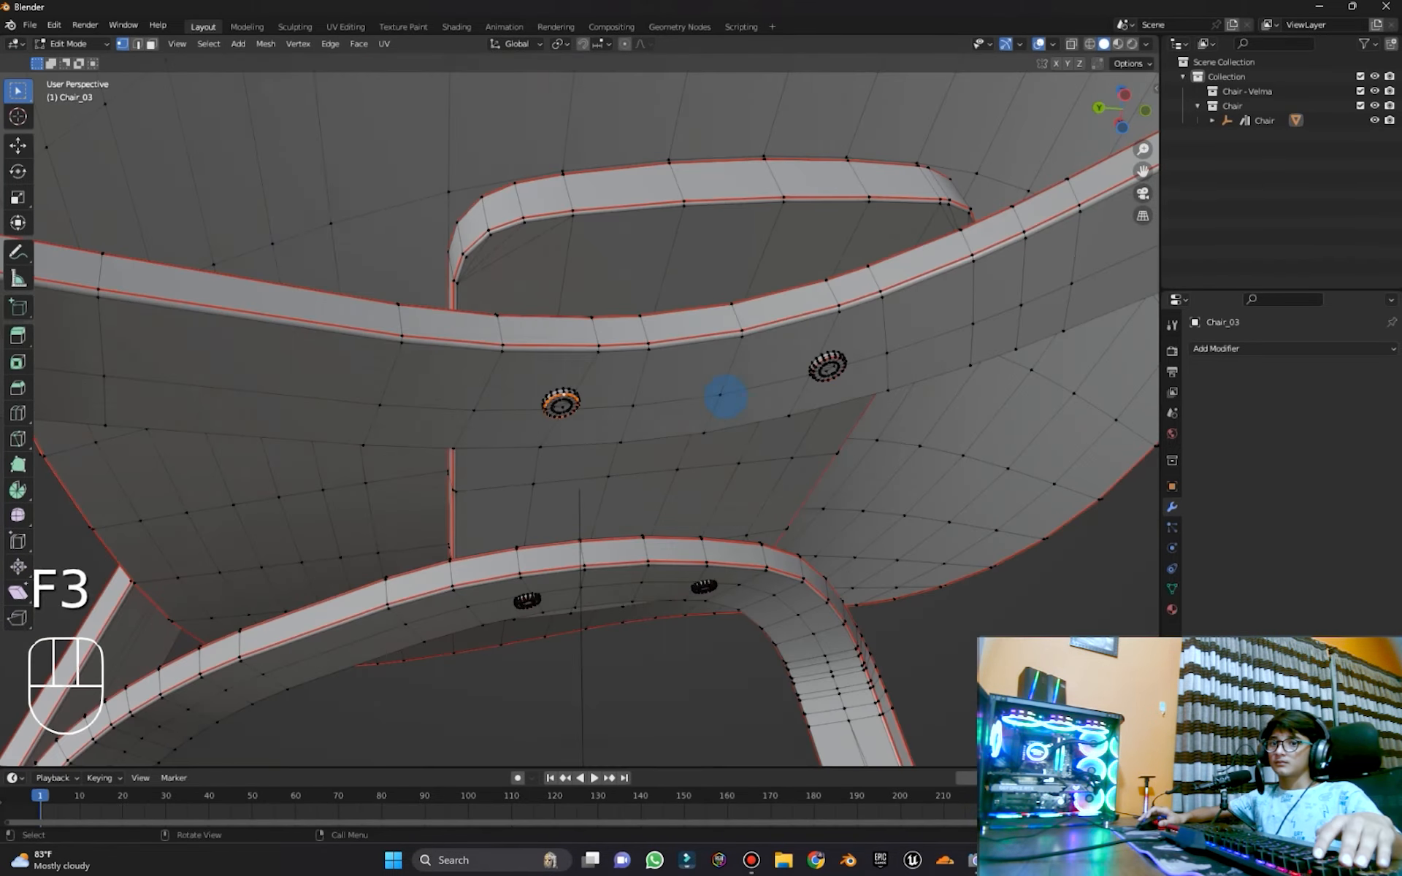
# Return the chair to Object Mode and switch the viewport to Material Preview shading
pyautogui.moveTo(722, 398); pyautogui.dragTo(918, 515, button='middle')
pyautogui.moveTo(901, 450); pyautogui.dragTo(829, 392, button='middle')
pyautogui.scroll(4, 831, 497)
pyautogui.scroll(-6, 830, 496)
pyautogui.press('Tab')
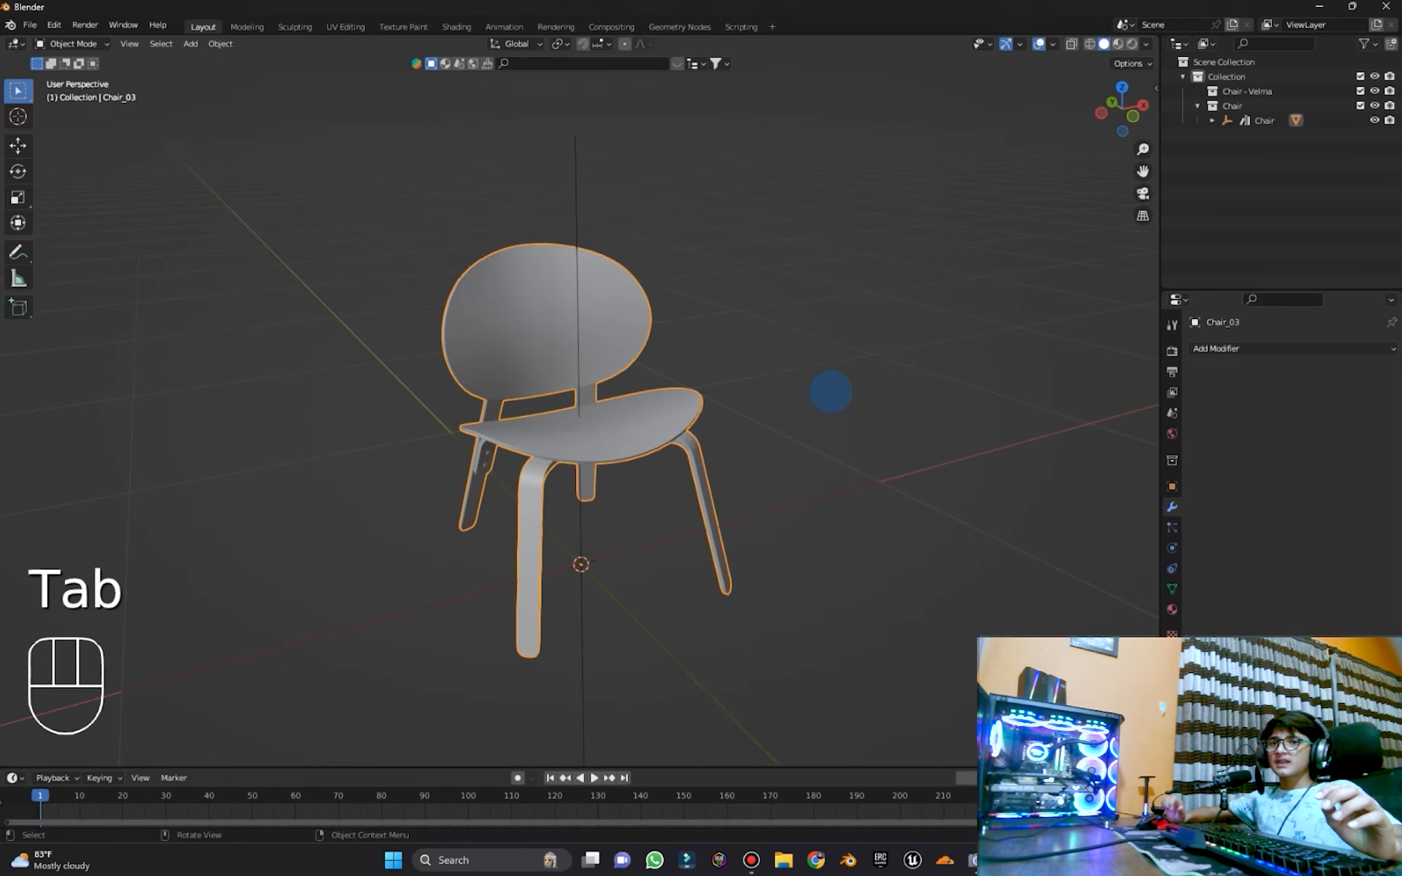
pyautogui.click(1117, 44)
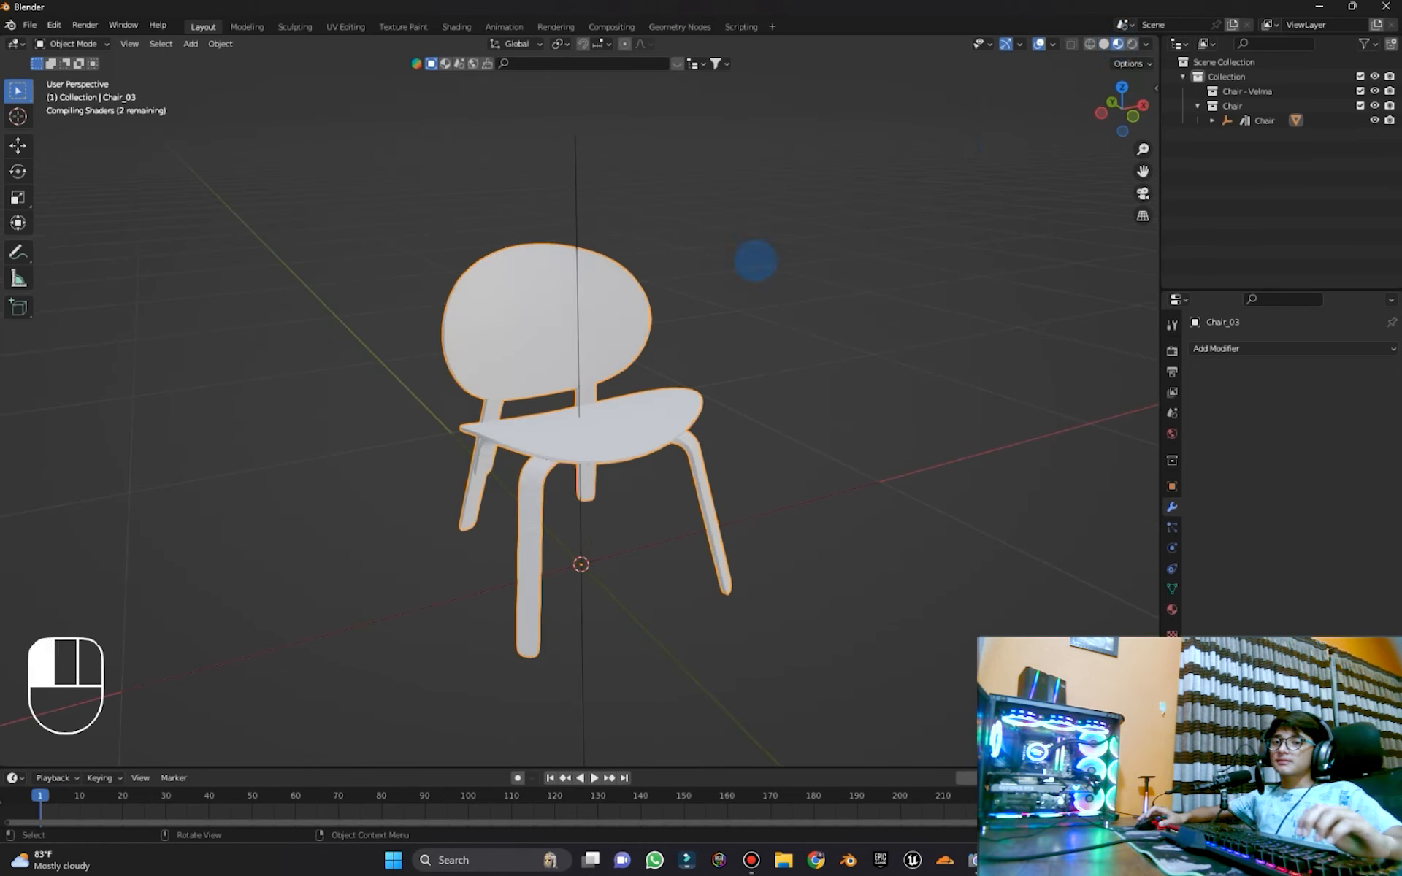
pyautogui.scroll(4, 751, 256)
pyautogui.moveTo(689, 407)
pyautogui.mouseDown(button='middle')
pyautogui.moveTo(677, 460)
pyautogui.moveTo(689, 408)
pyautogui.moveTo(792, 407)
pyautogui.moveTo(729, 382)
pyautogui.moveTo(744, 389)
pyautogui.mouseUp(button='middle')
# Remove the Wood_Dark and Metal materials from the chair
pyautogui.click(1172, 610)
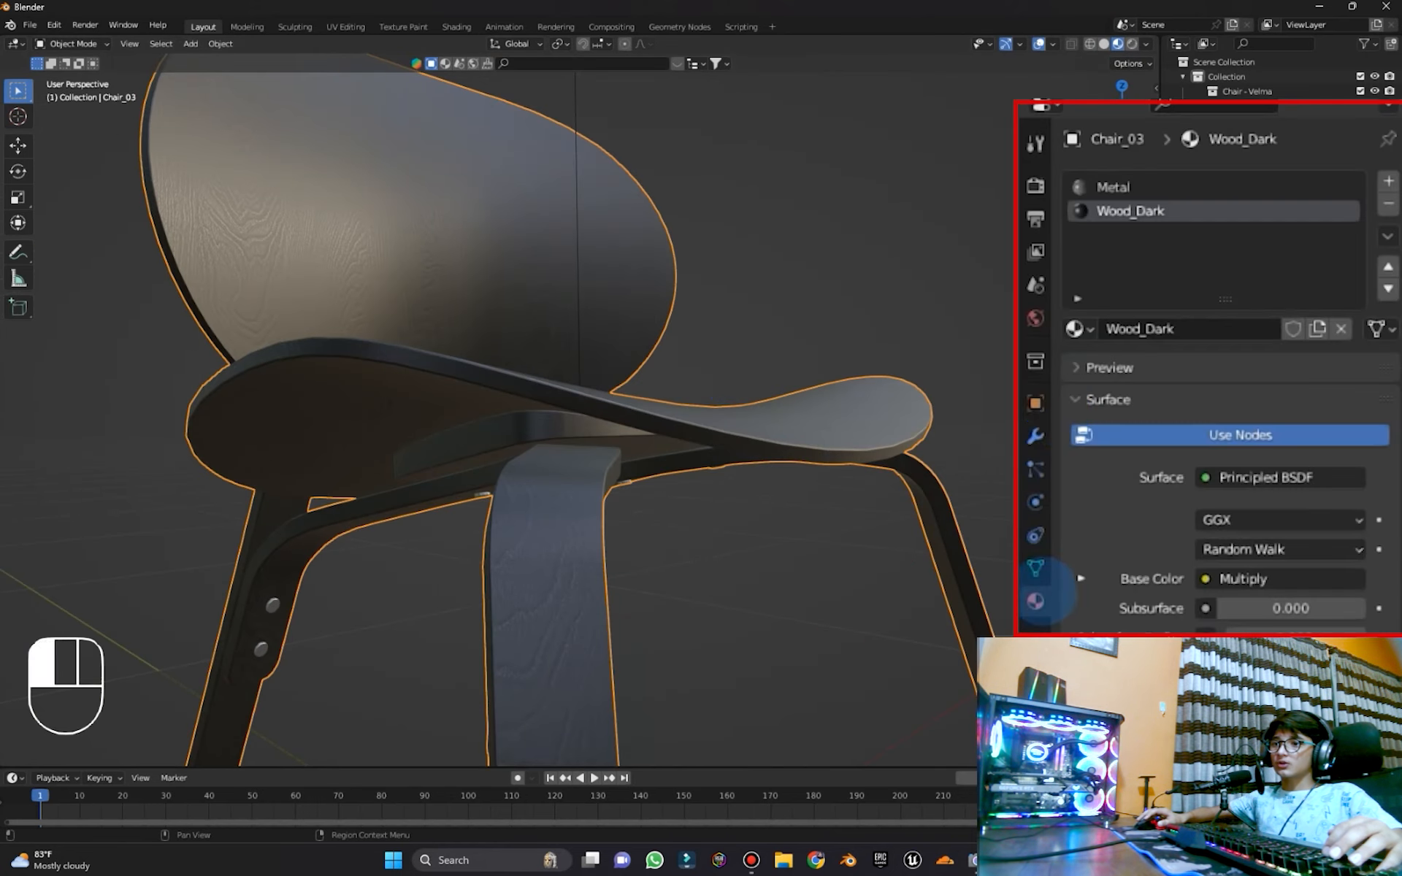
pyautogui.click(1385, 203)
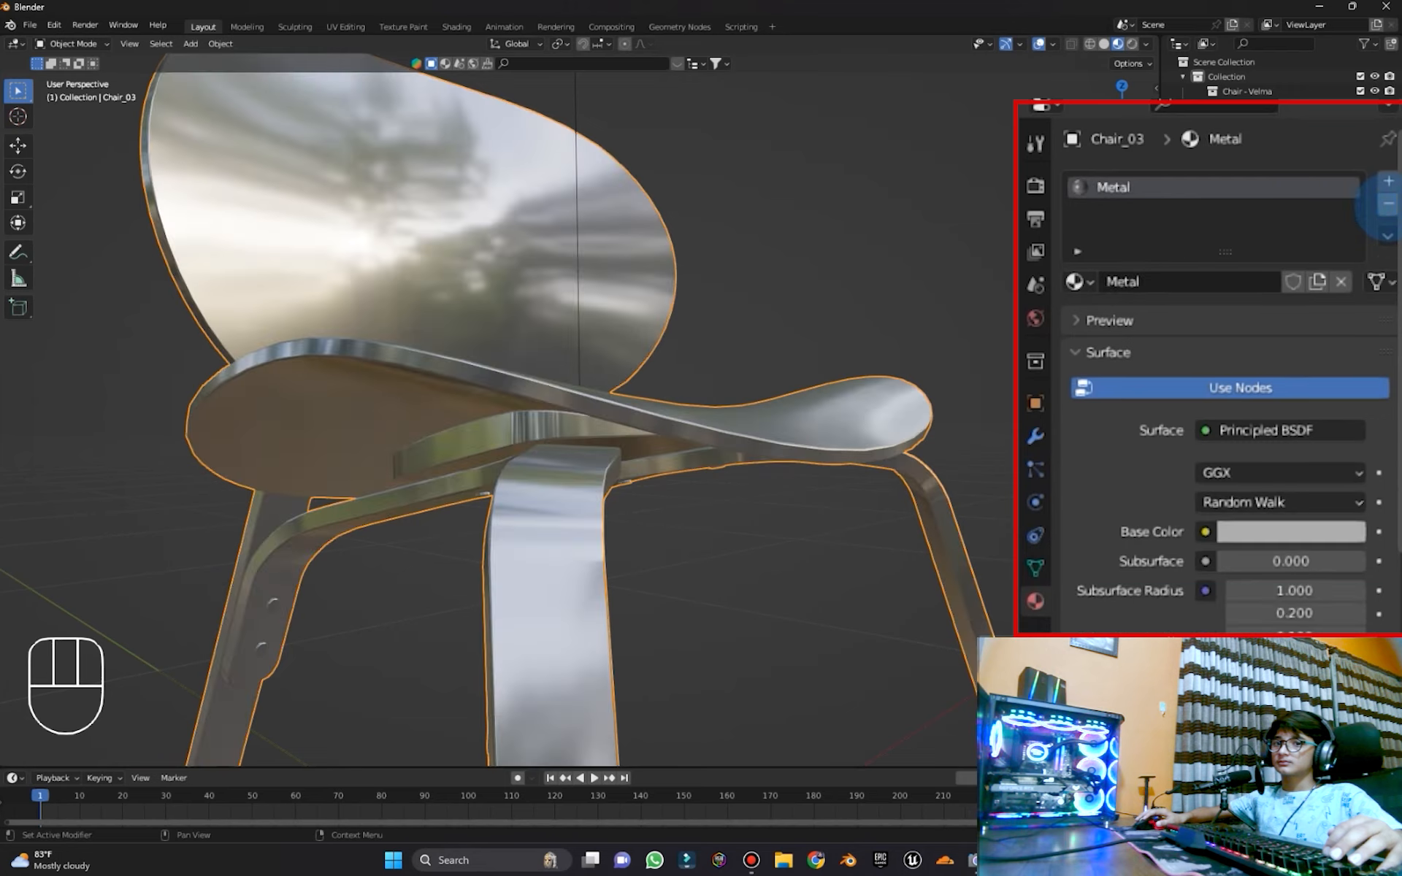
pyautogui.click(1385, 203)
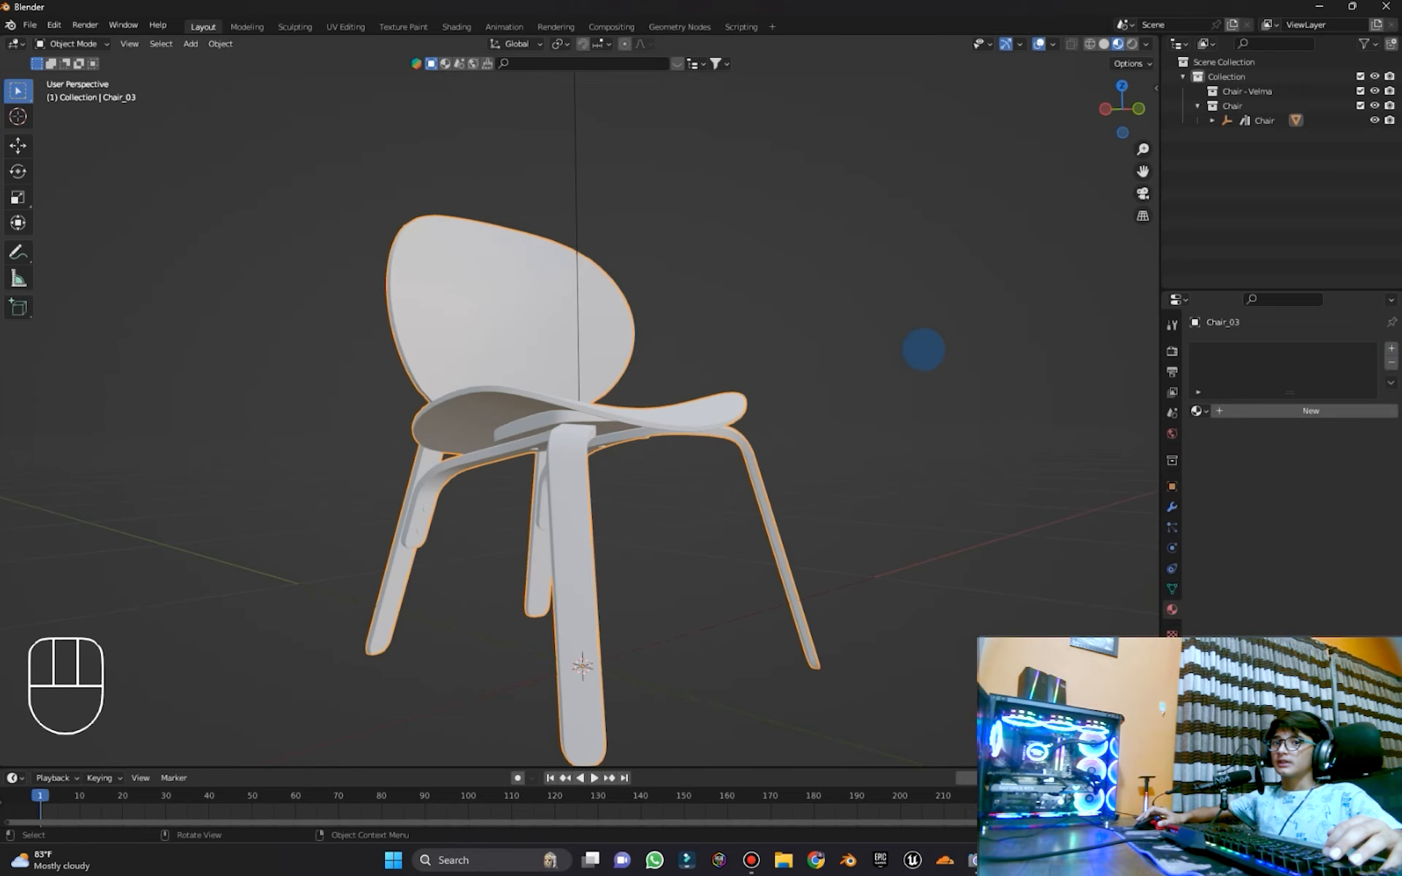
pyautogui.moveTo(923, 347); pyautogui.dragTo(501, 138, button='middle')
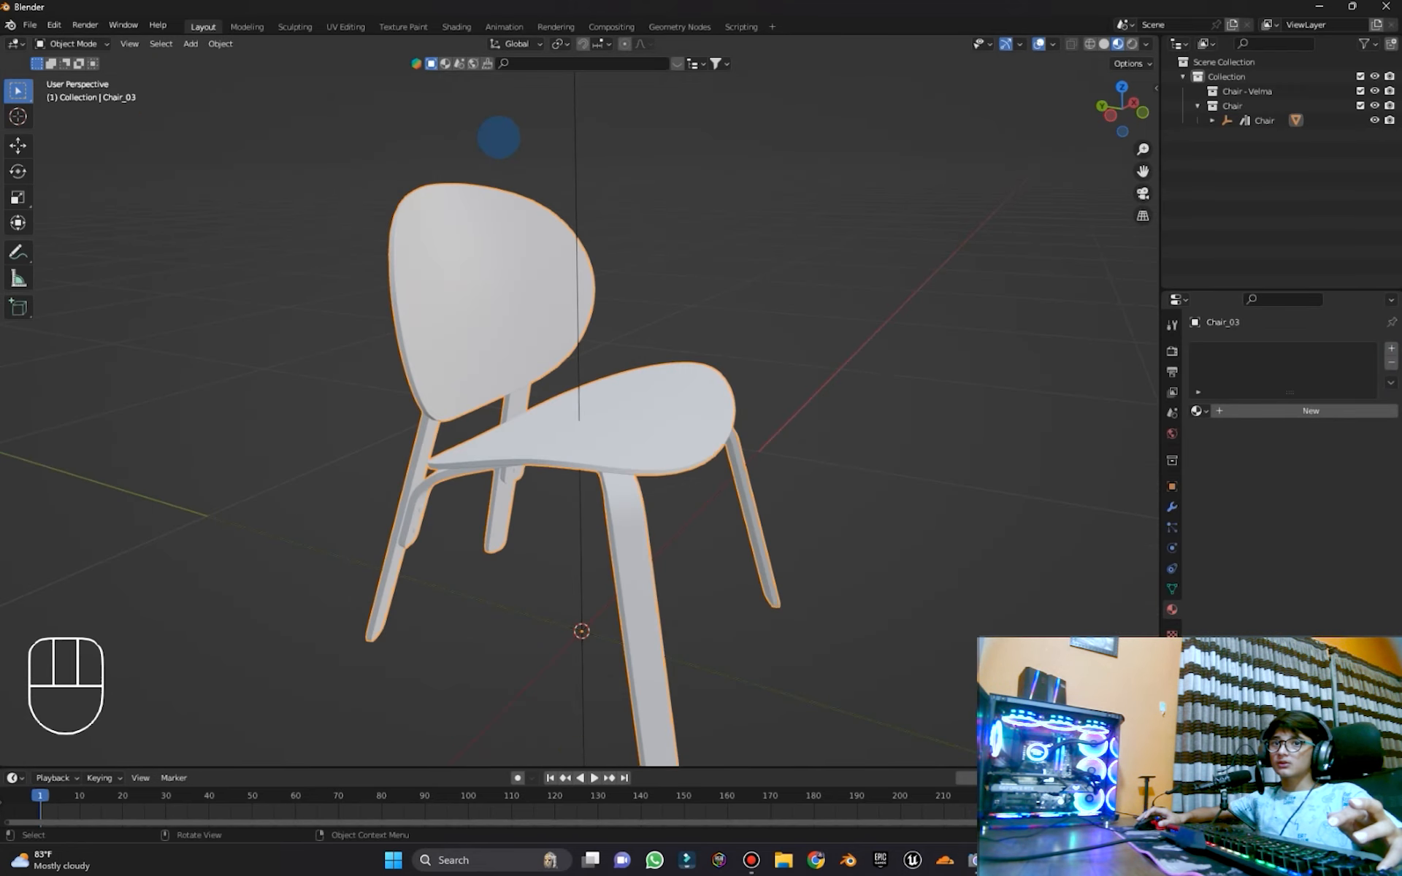
# Search the online material library for "wood", apply the light brown Wood material to the chair and hide the results
pyautogui.click(537, 64)
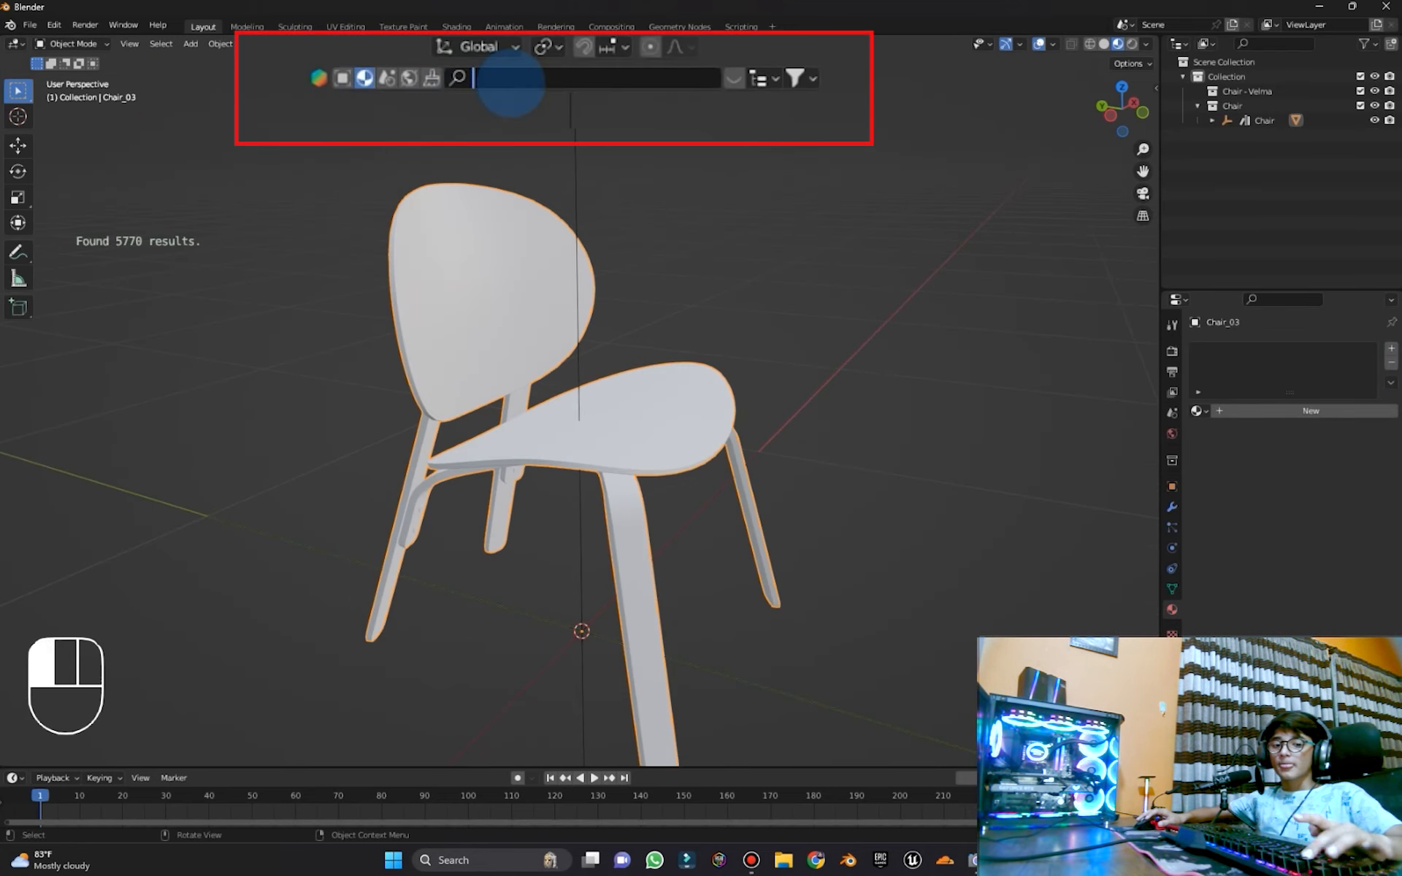
pyautogui.press('Return')
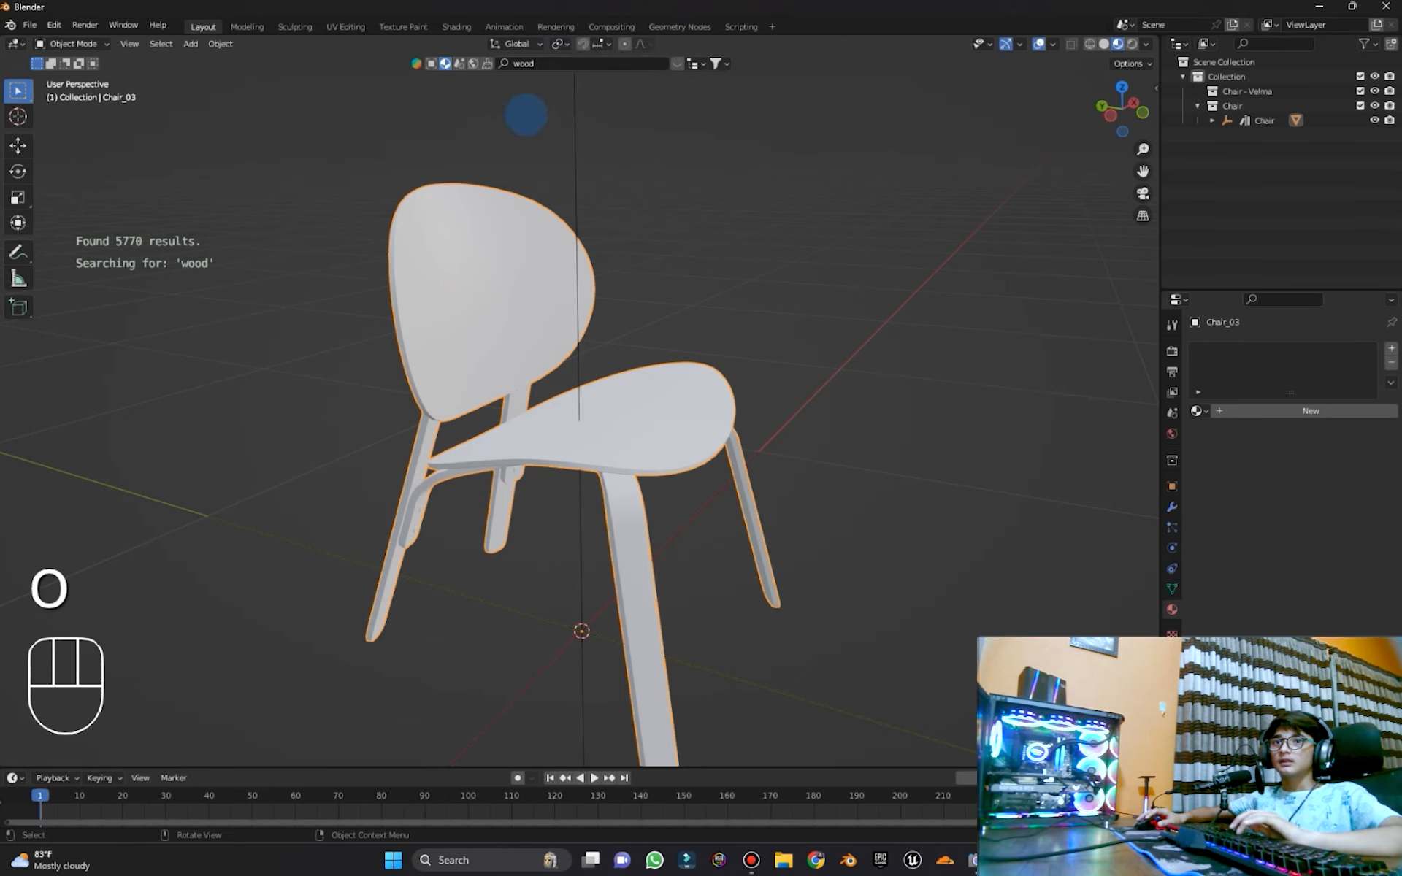
pyautogui.moveTo(430, 159)
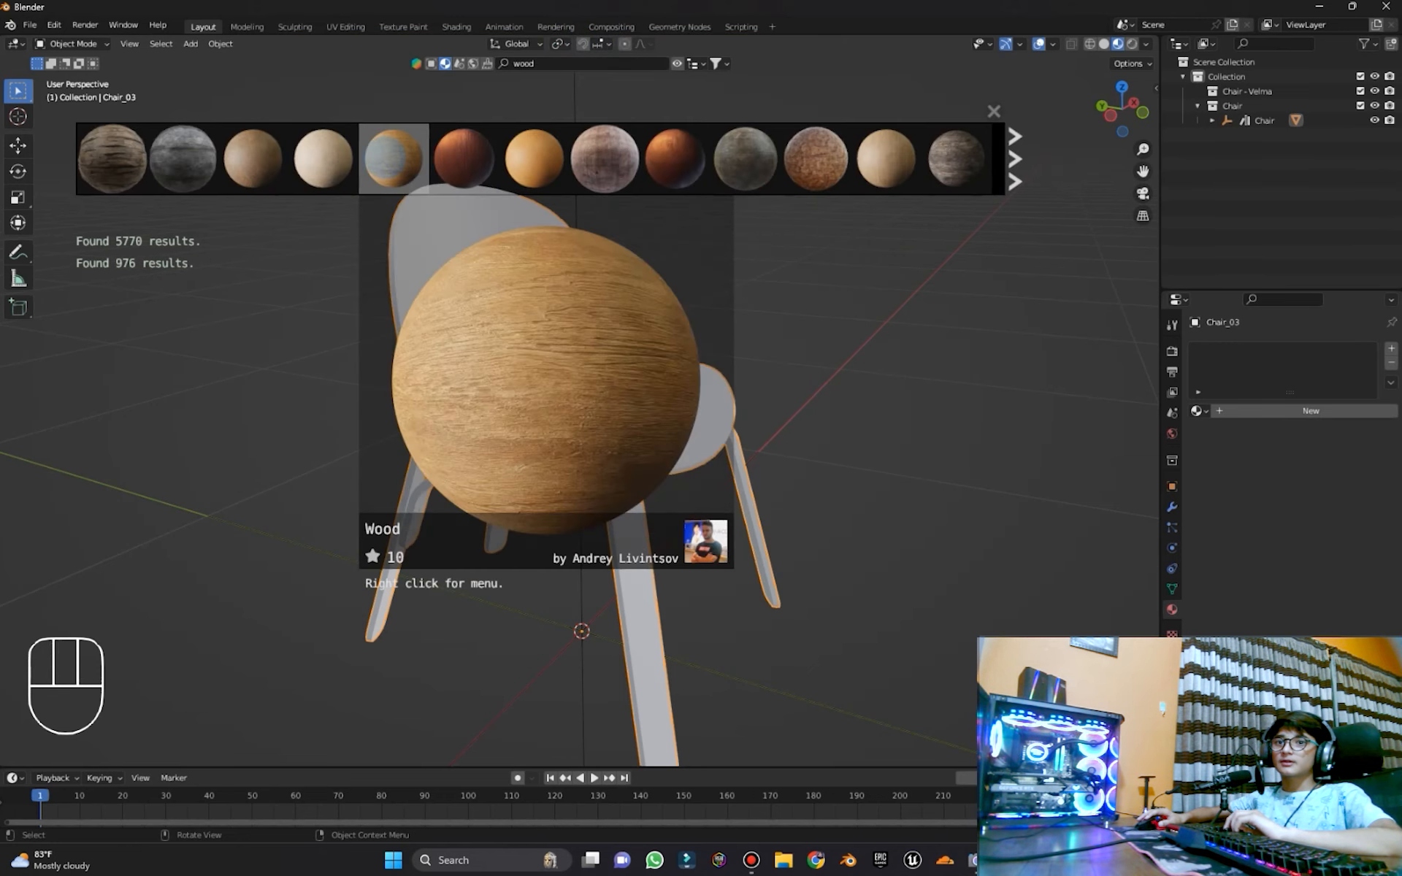
pyautogui.moveTo(393, 159); pyautogui.dragTo(491, 250)
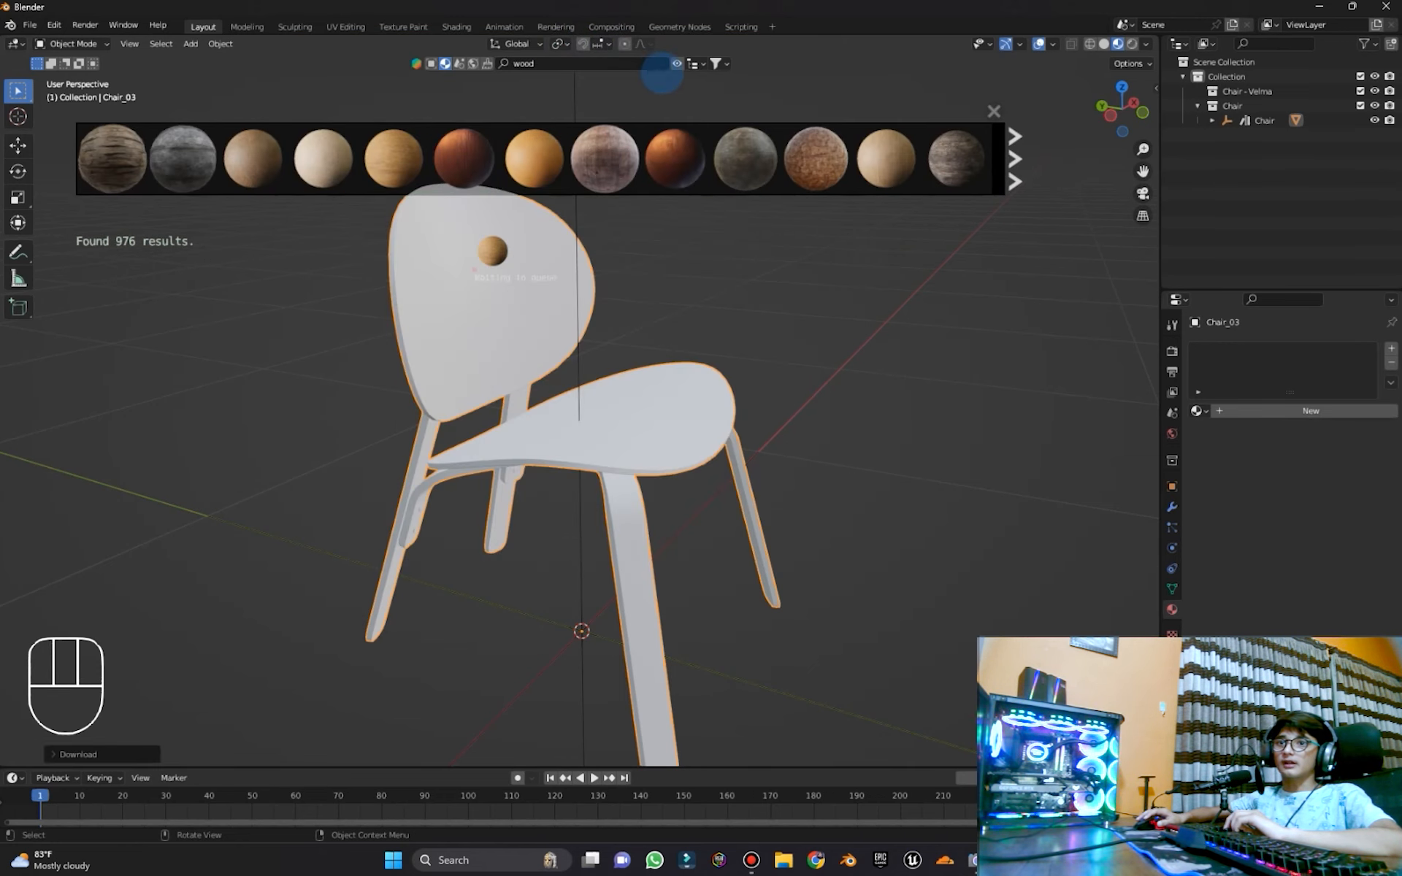
pyautogui.click(678, 65)
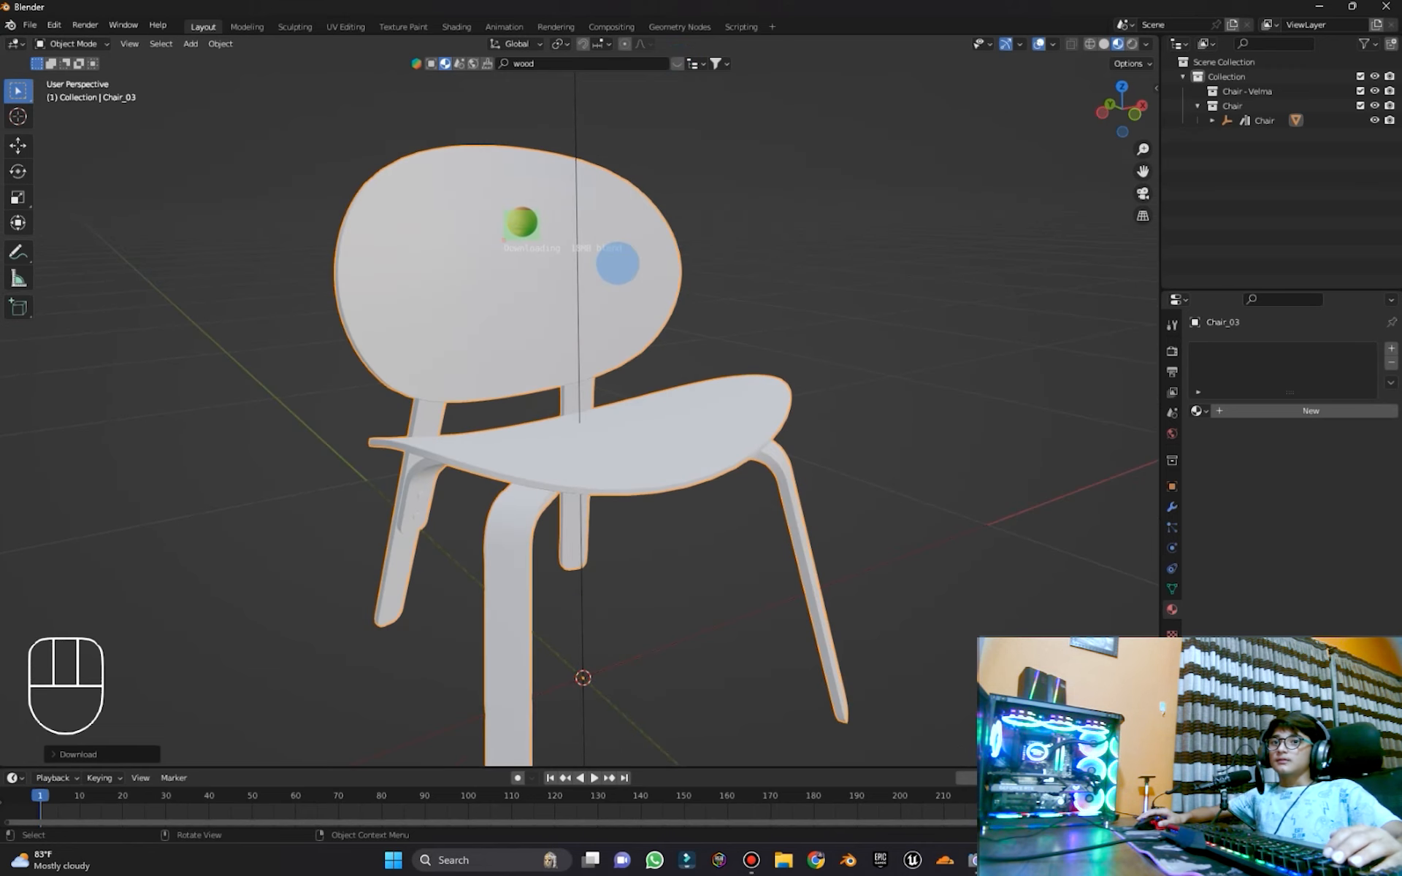
# Inspect the wood grain on the chair's backrest, seat edge and legs from several angles
pyautogui.moveTo(521, 270); pyautogui.dragTo(560, 184, button='middle')
pyautogui.scroll(-3, 613, 230)
pyautogui.moveTo(642, 254); pyautogui.dragTo(899, 317, button='middle')
pyautogui.scroll(3, 738, 275)
pyautogui.scroll(-2, 778, 290)
pyautogui.scroll(3, 817, 331)
pyautogui.scroll(2, 849, 286)
pyautogui.scroll(-4, 826, 282)
pyautogui.moveTo(803, 275); pyautogui.dragTo(845, 276, button='middle')
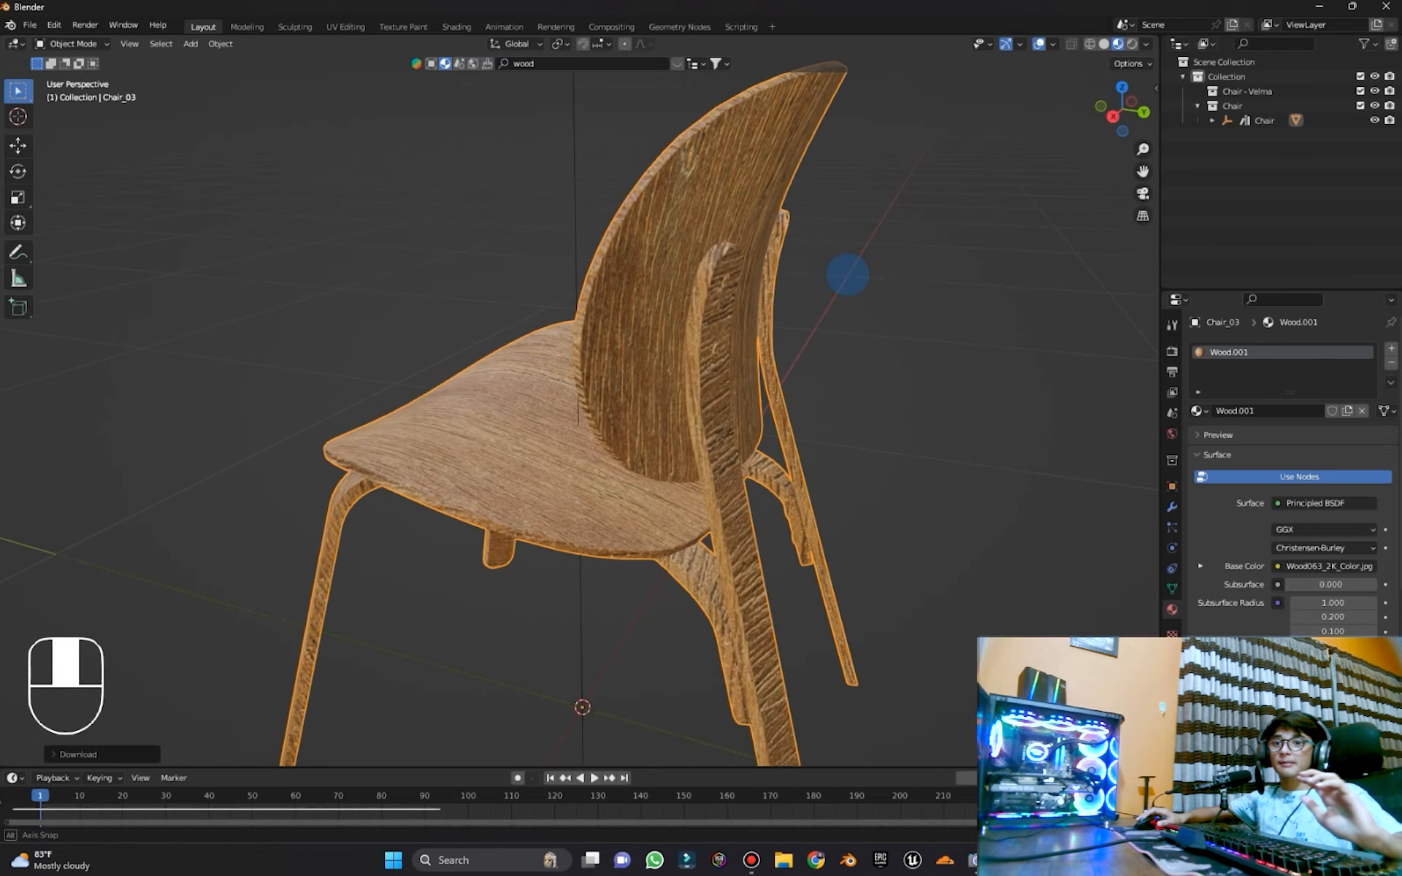
pyautogui.moveTo(779, 371); pyautogui.dragTo(955, 372, button='middle')
pyautogui.scroll(2, 760, 416)
pyautogui.moveTo(760, 416); pyautogui.dragTo(594, 561, button='middle')
pyautogui.scroll(-2, 593, 586)
pyautogui.scroll(2, 431, 576)
pyautogui.scroll(-2, 482, 471)
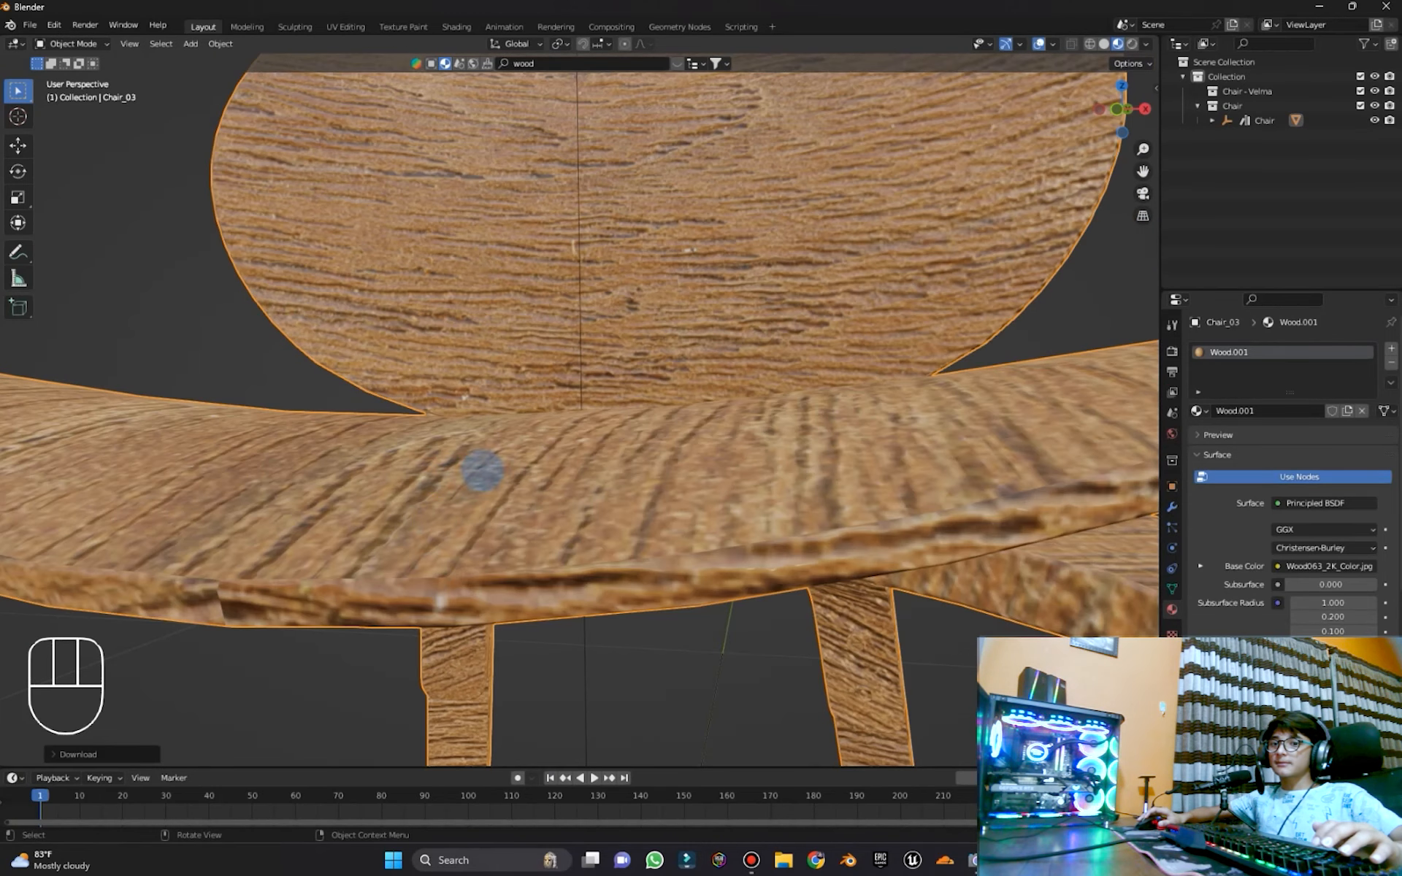
pyautogui.moveTo(461, 578); pyautogui.dragTo(469, 573, button='middle')
pyautogui.press('Tab')
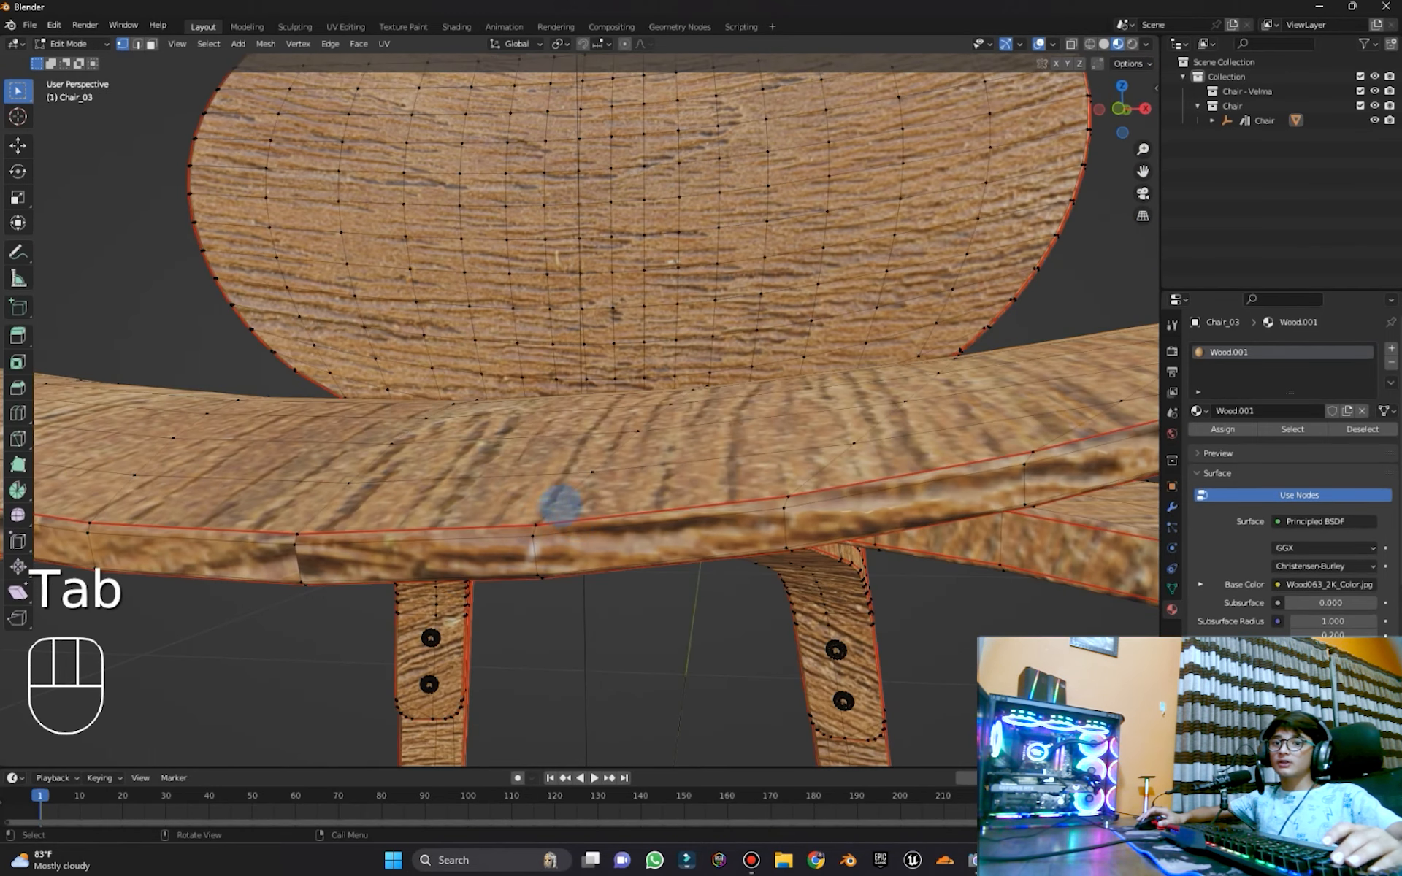
pyautogui.scroll(-2, 529, 532)
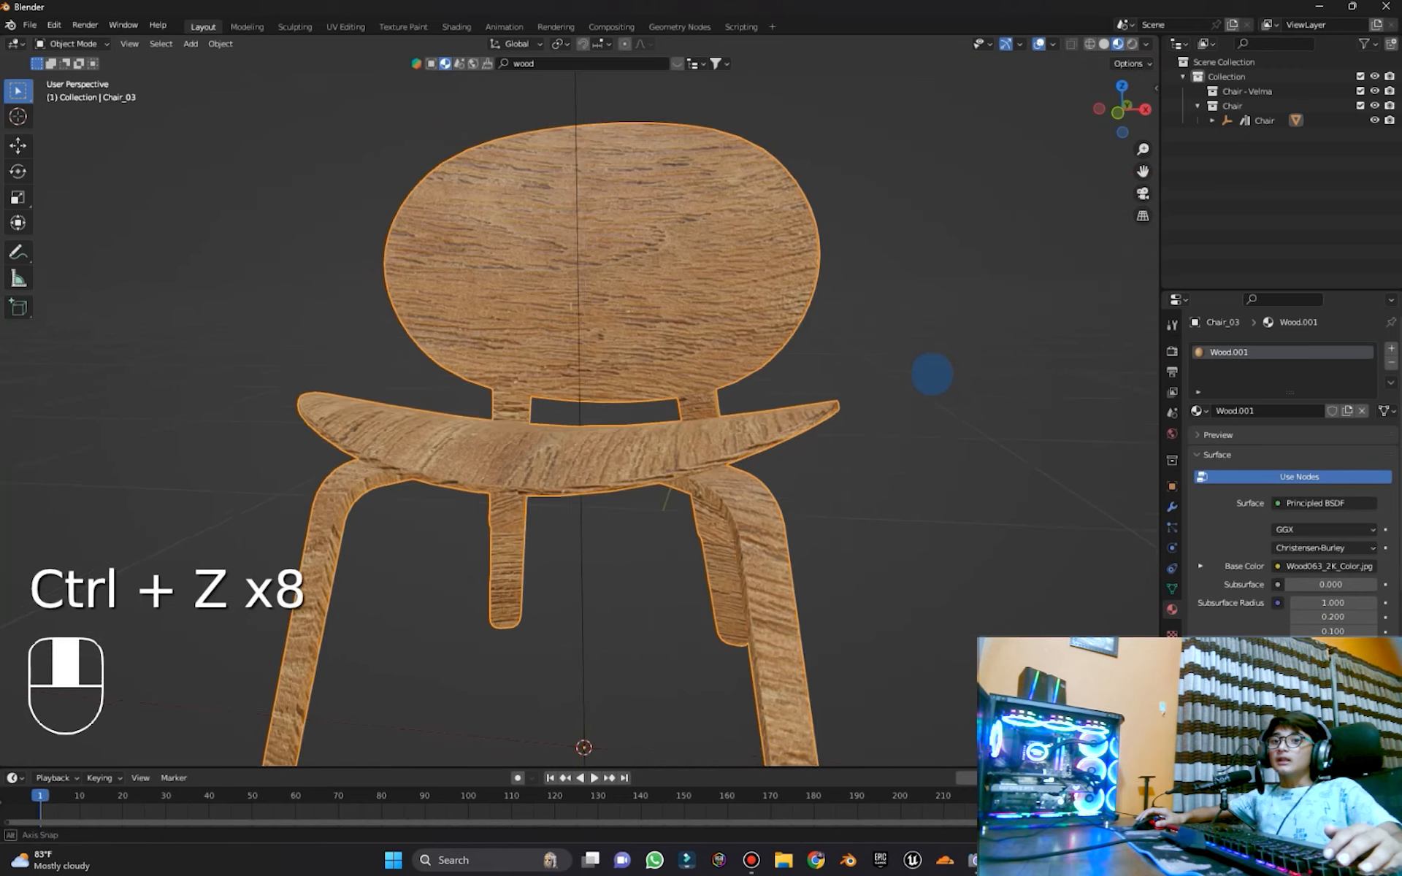
pyautogui.moveTo(939, 375); pyautogui.dragTo(907, 370, button='middle')
pyautogui.scroll(3, 908, 370)
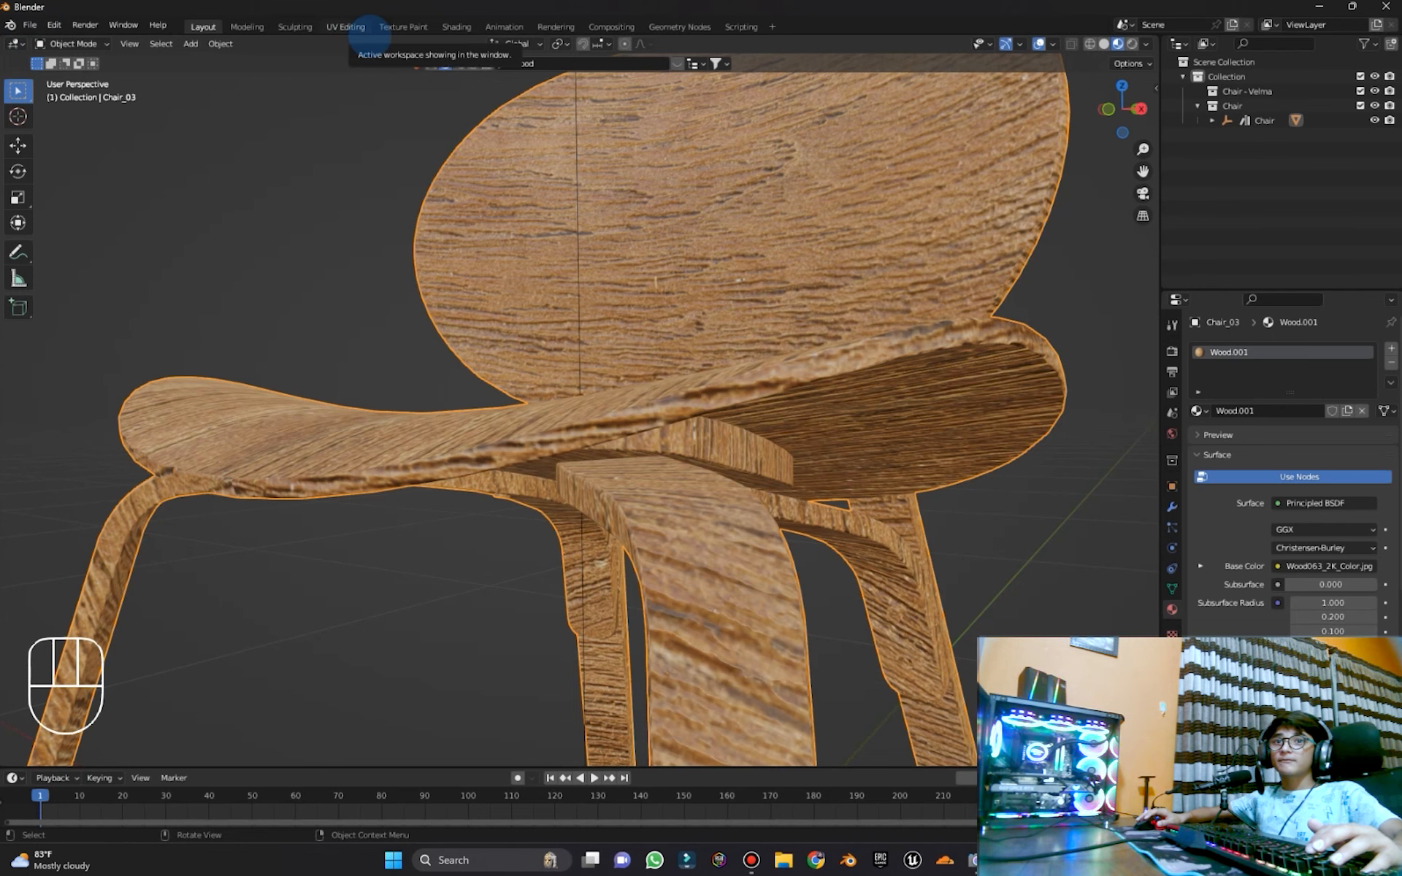
# Split the 3D viewport vertically and change the new narrow area into a UV Editor
pyautogui.rightClick(1122, 35)
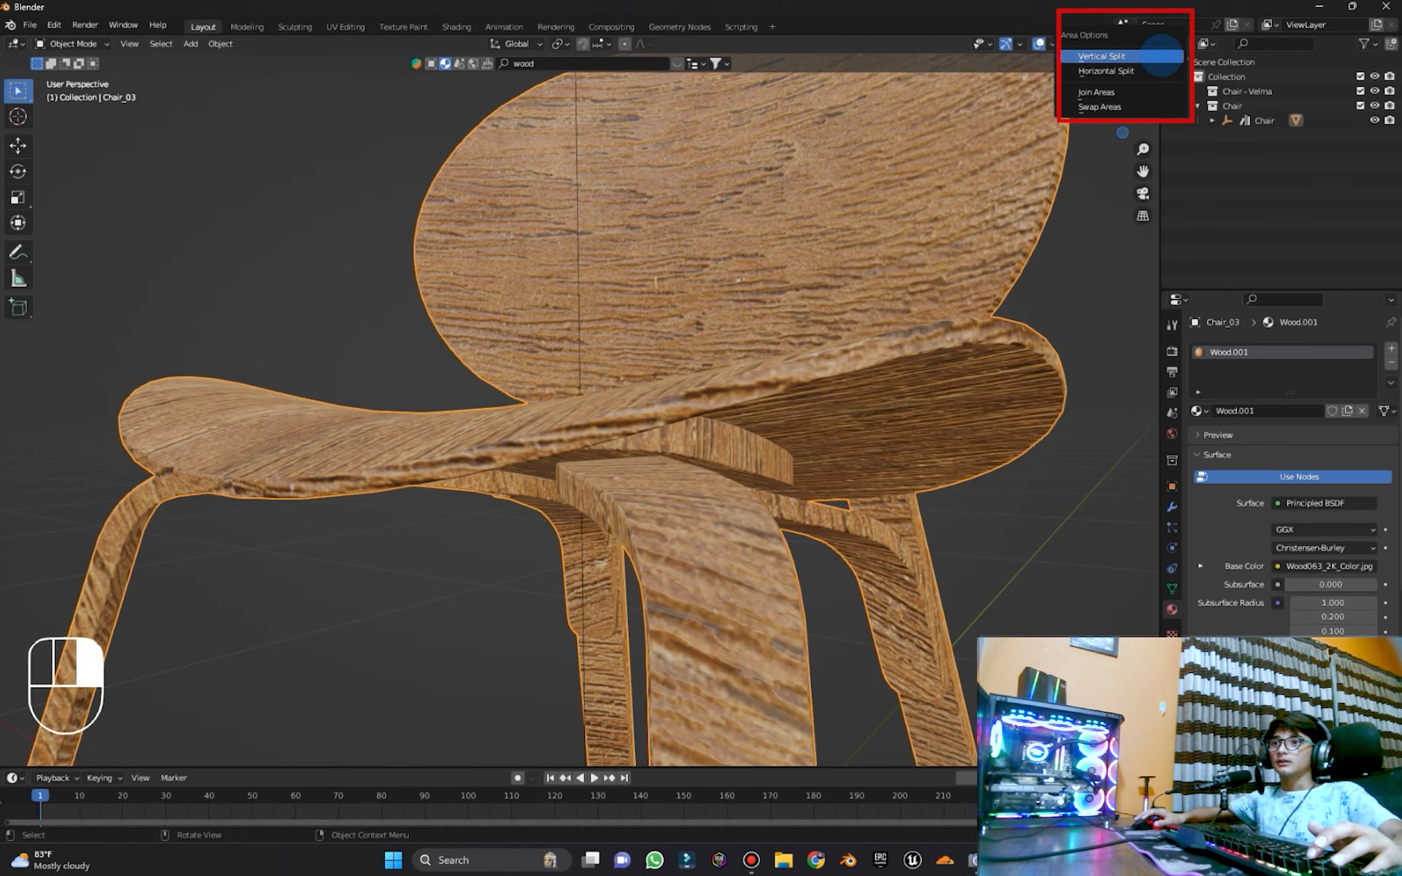
pyautogui.click(1098, 56)
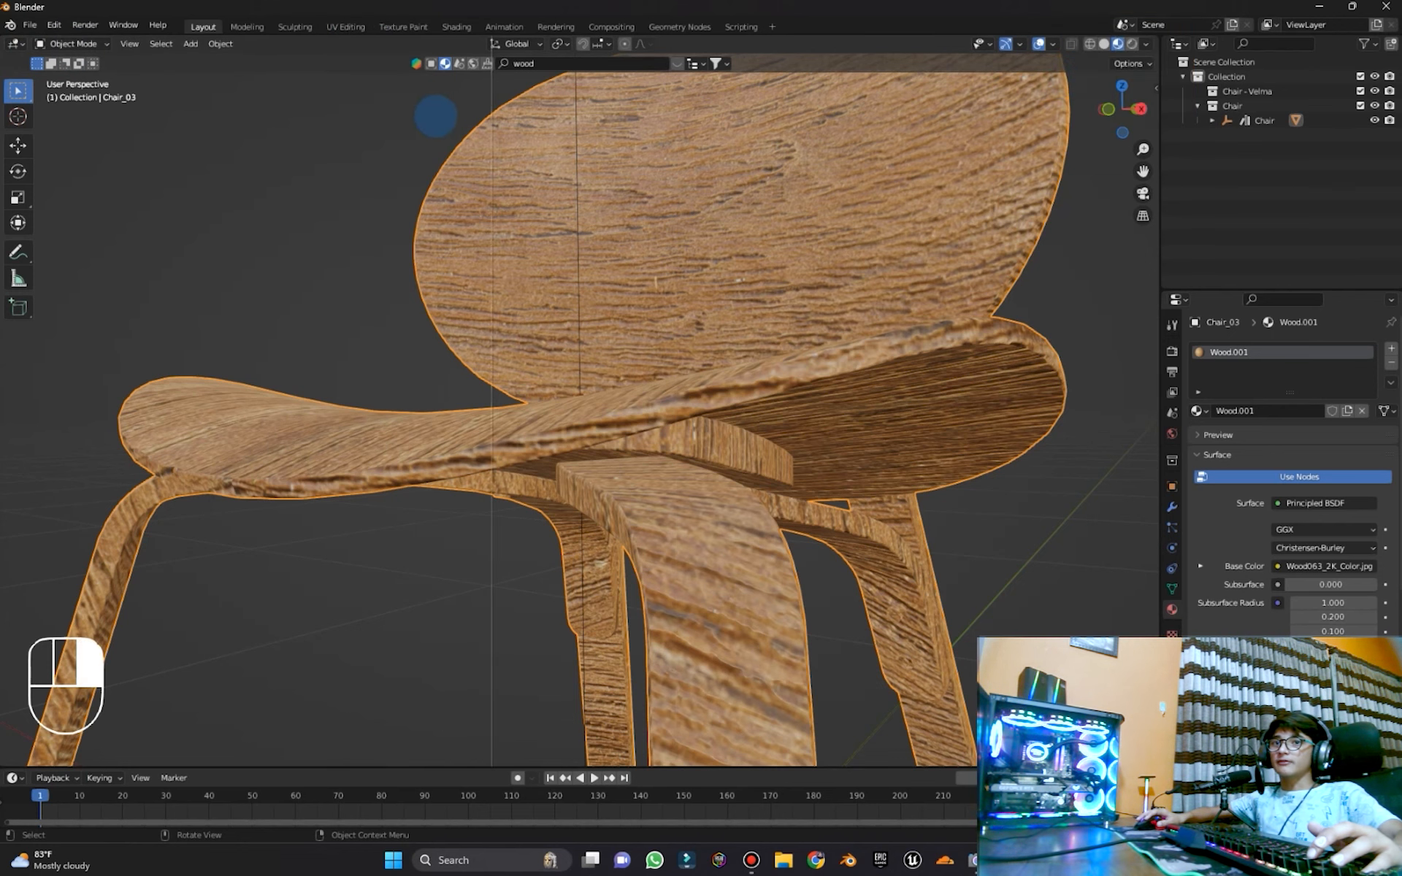
pyautogui.click(392, 117)
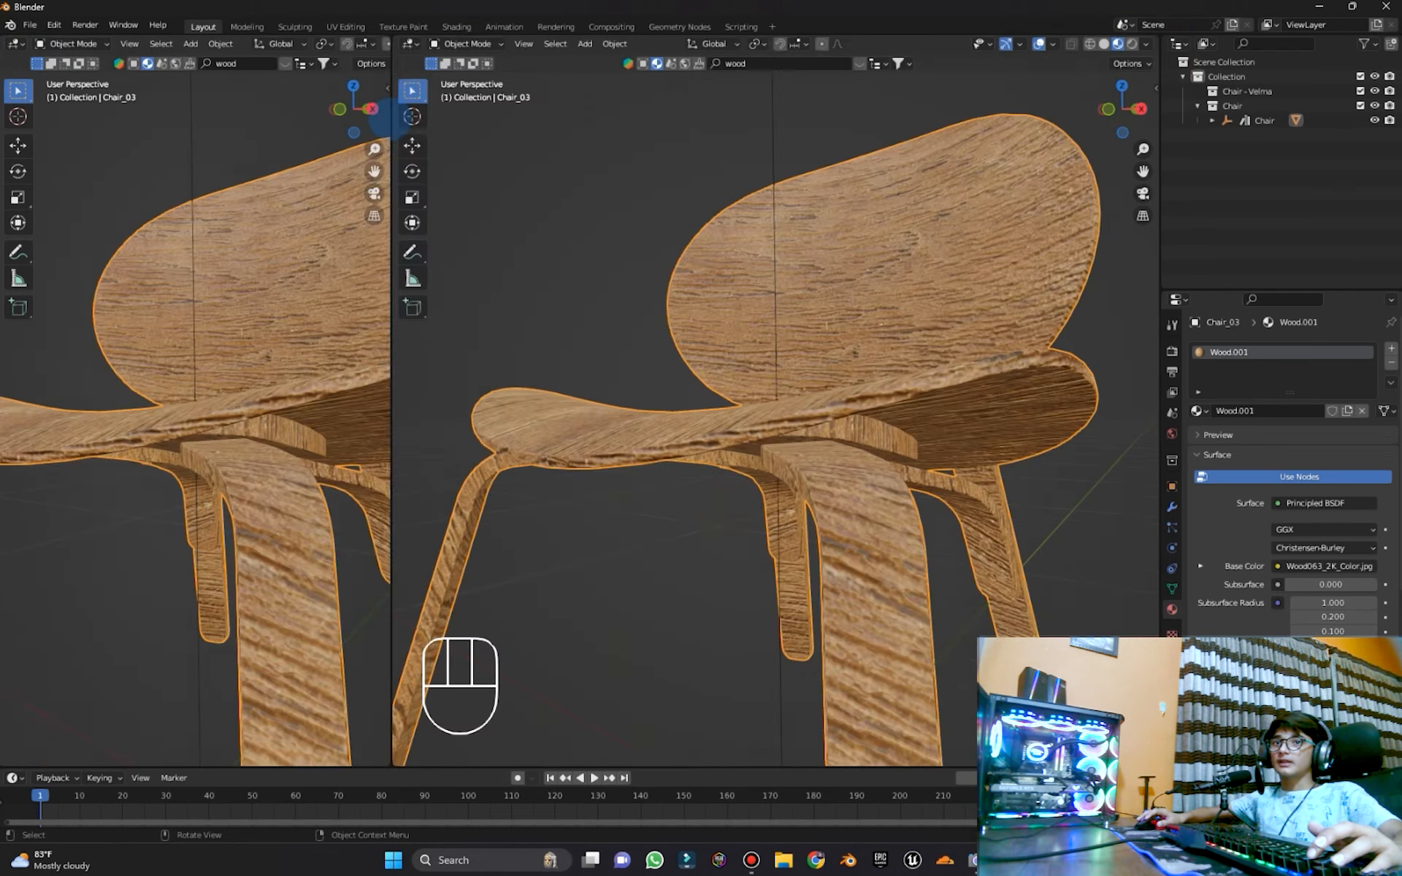
pyautogui.click(73, 43)
pyautogui.click(15, 44)
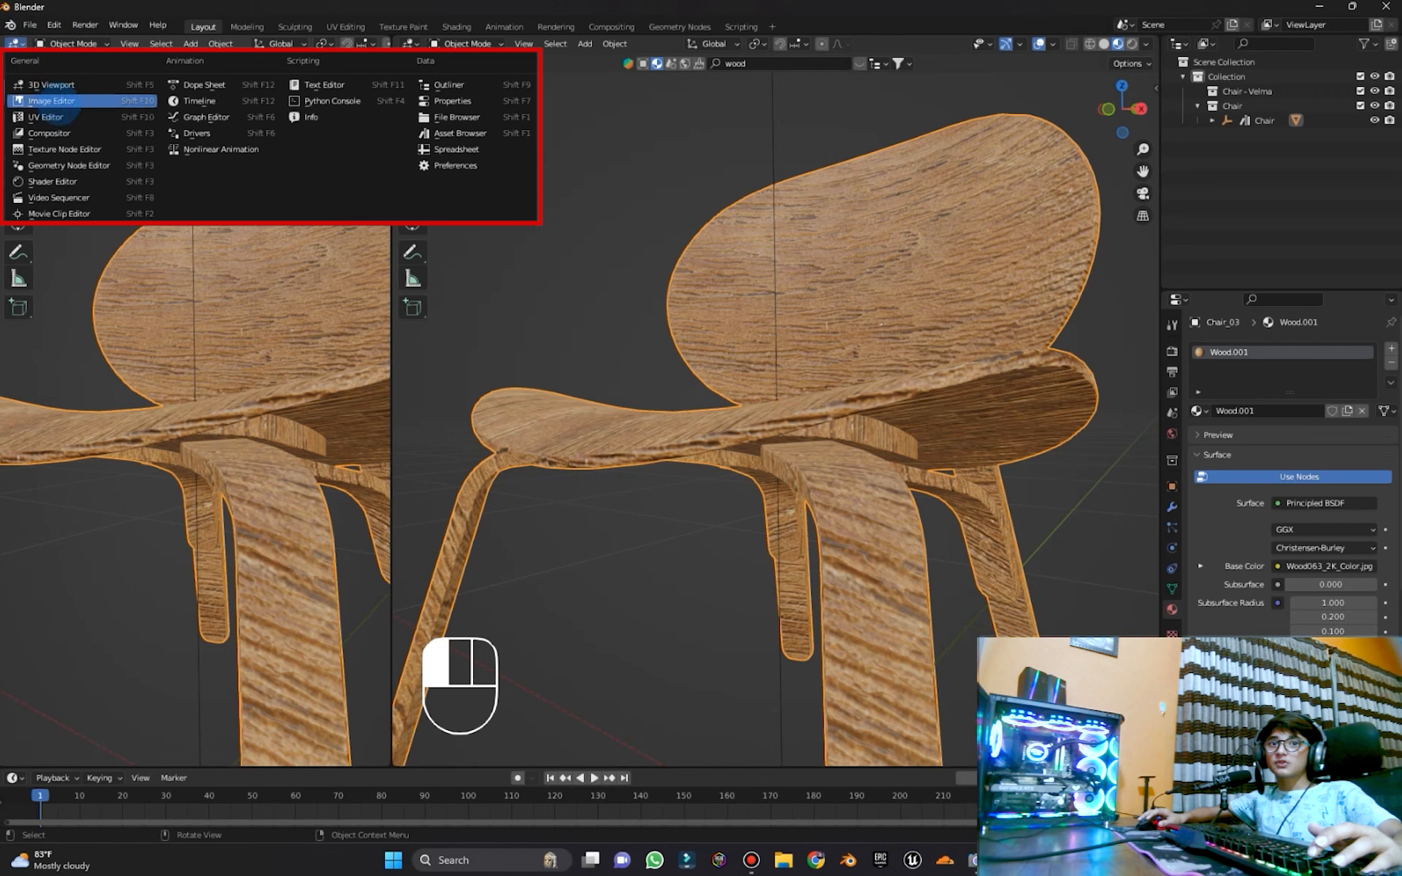
pyautogui.click(73, 101)
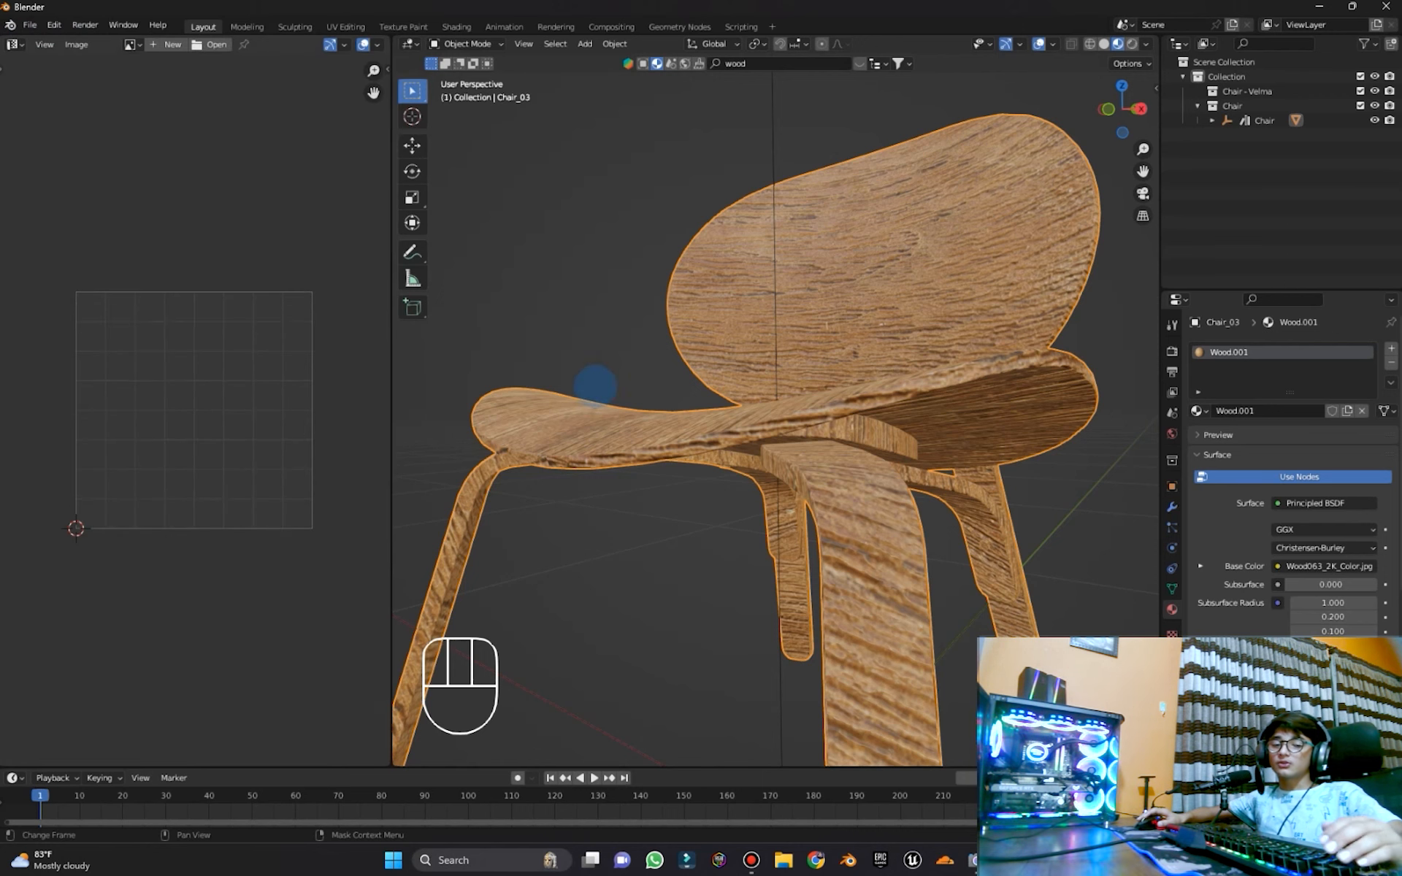
# Put the chair in Edit Mode so its UV layout is shown over the wood texture in the UV Editor
pyautogui.press('Tab')
pyautogui.press('Tab')
pyautogui.scroll(2, 248, 325)
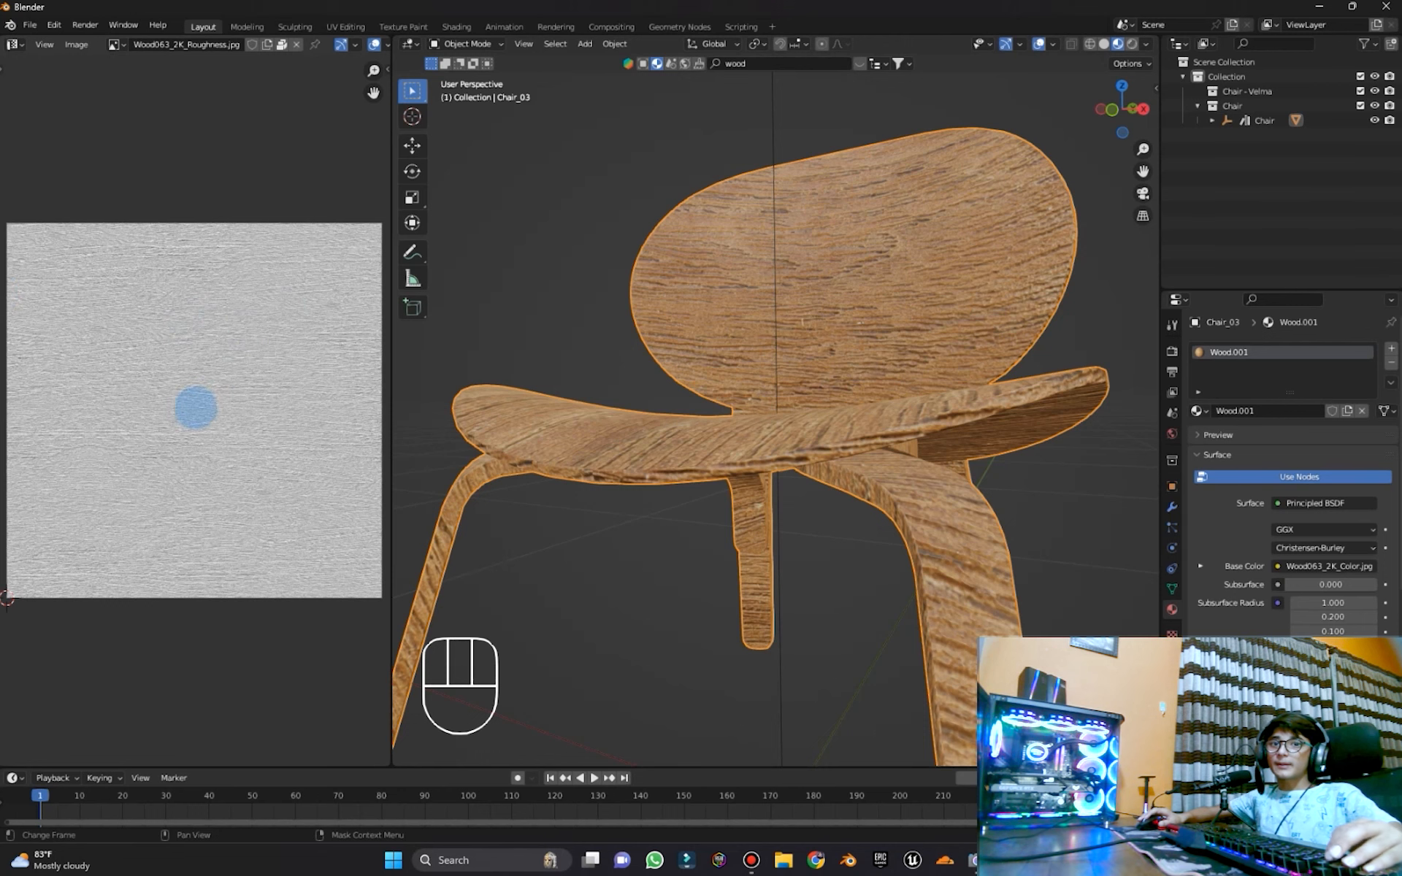
pyautogui.scroll(-2, 196, 408)
pyautogui.scroll(2, 889, 475)
pyautogui.scroll(-3, 886, 454)
pyautogui.press('Tab')
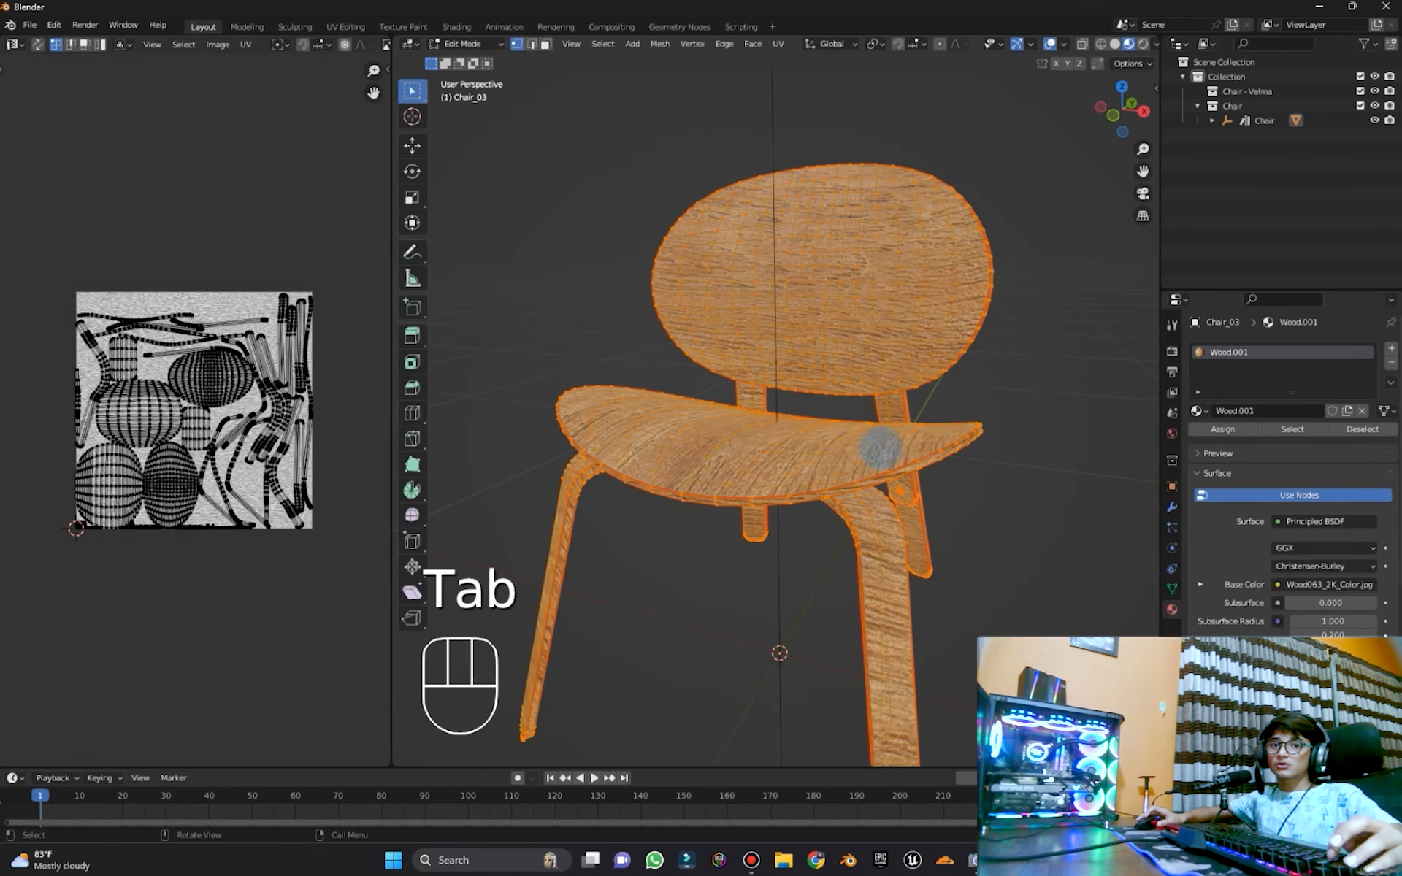
# Select the whole chair mesh and examine how its UV islands lie on the wood texture and how the grain runs on the chair
pyautogui.click(1036, 392)
pyautogui.moveTo(765, 268); pyautogui.dragTo(860, 453)
pyautogui.moveTo(760, 474); pyautogui.dragTo(939, 589)
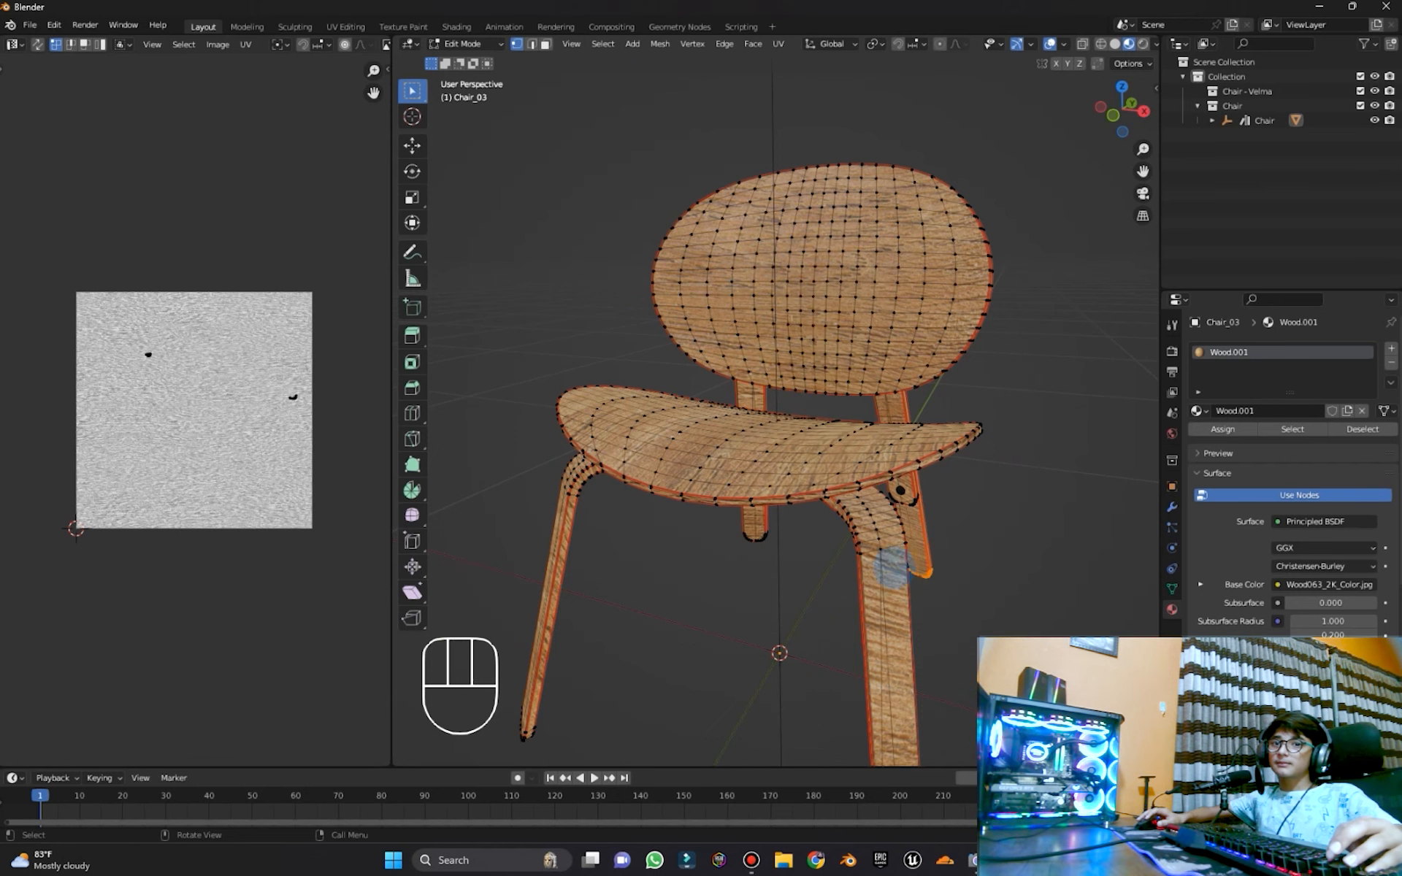
pyautogui.press('a')
pyautogui.scroll(3, 282, 463)
pyautogui.scroll(-1, 171, 434)
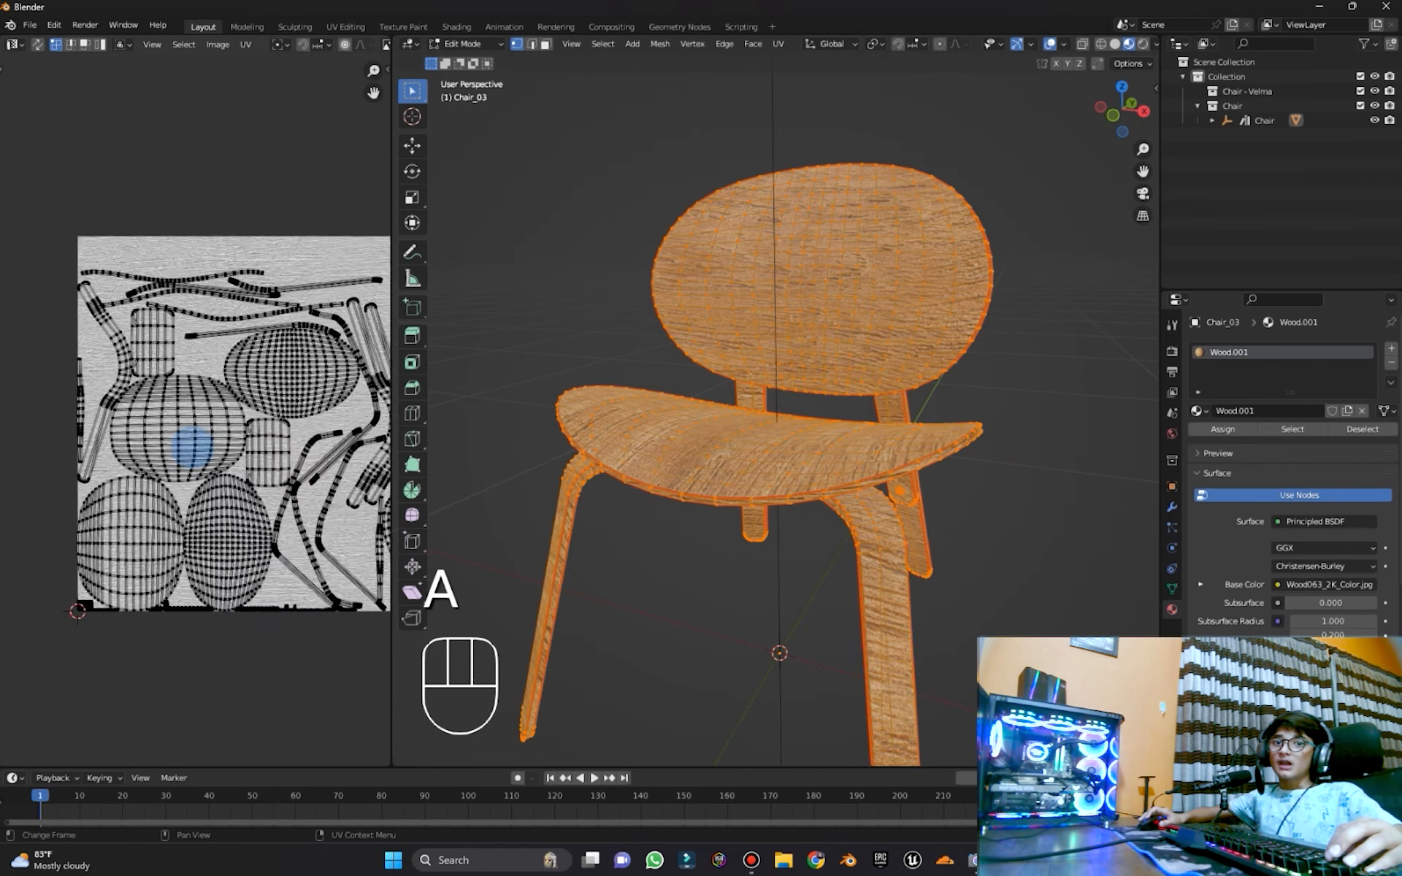
pyautogui.scroll(2, 192, 447)
pyautogui.moveTo(181, 463); pyautogui.dragTo(207, 391, button='middle')
pyautogui.scroll(3, 207, 398)
pyautogui.moveTo(208, 496); pyautogui.dragTo(276, 532, button='middle')
pyautogui.scroll(-1, 216, 403)
pyautogui.scroll(-2, 230, 431)
pyautogui.scroll(1, 186, 219)
pyautogui.moveTo(187, 219); pyautogui.dragTo(372, 387, button='middle')
pyautogui.scroll(-4, 469, 410)
pyautogui.scroll(-1, 186, 467)
pyautogui.scroll(-2, 196, 491)
pyautogui.moveTo(202, 499); pyautogui.dragTo(195, 412, button='middle')
pyautogui.scroll(5, 511, 438)
pyautogui.moveTo(511, 438); pyautogui.dragTo(516, 427, button='middle')
pyautogui.scroll(1, 319, 454)
pyautogui.scroll(-2, 152, 449)
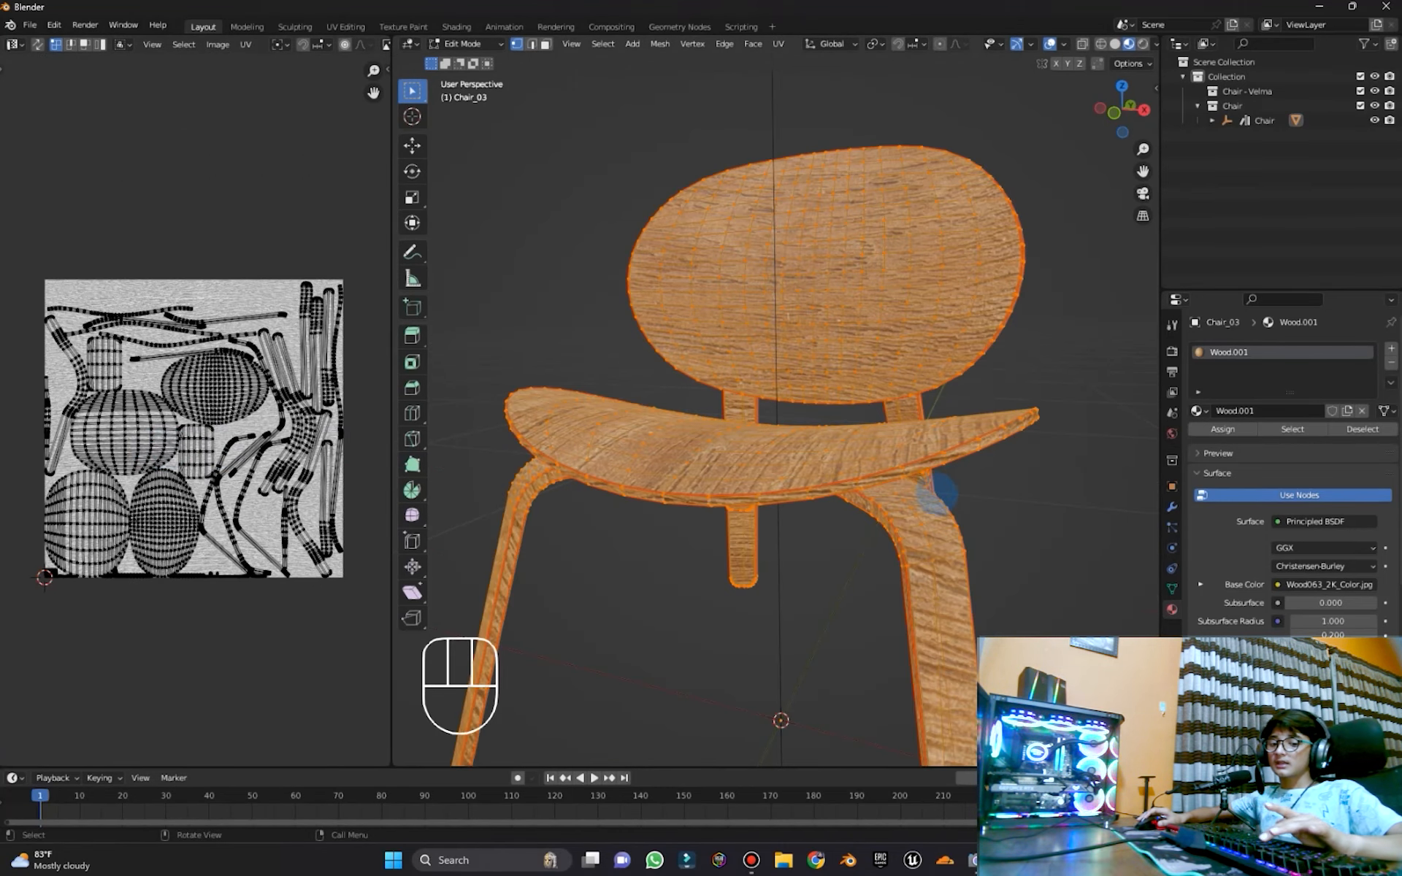
# Unwrap the whole chair mesh along its marked seams
pyautogui.moveTo(936, 491); pyautogui.dragTo(939, 494, button='middle')
pyautogui.press('u')
pyautogui.click(939, 503)
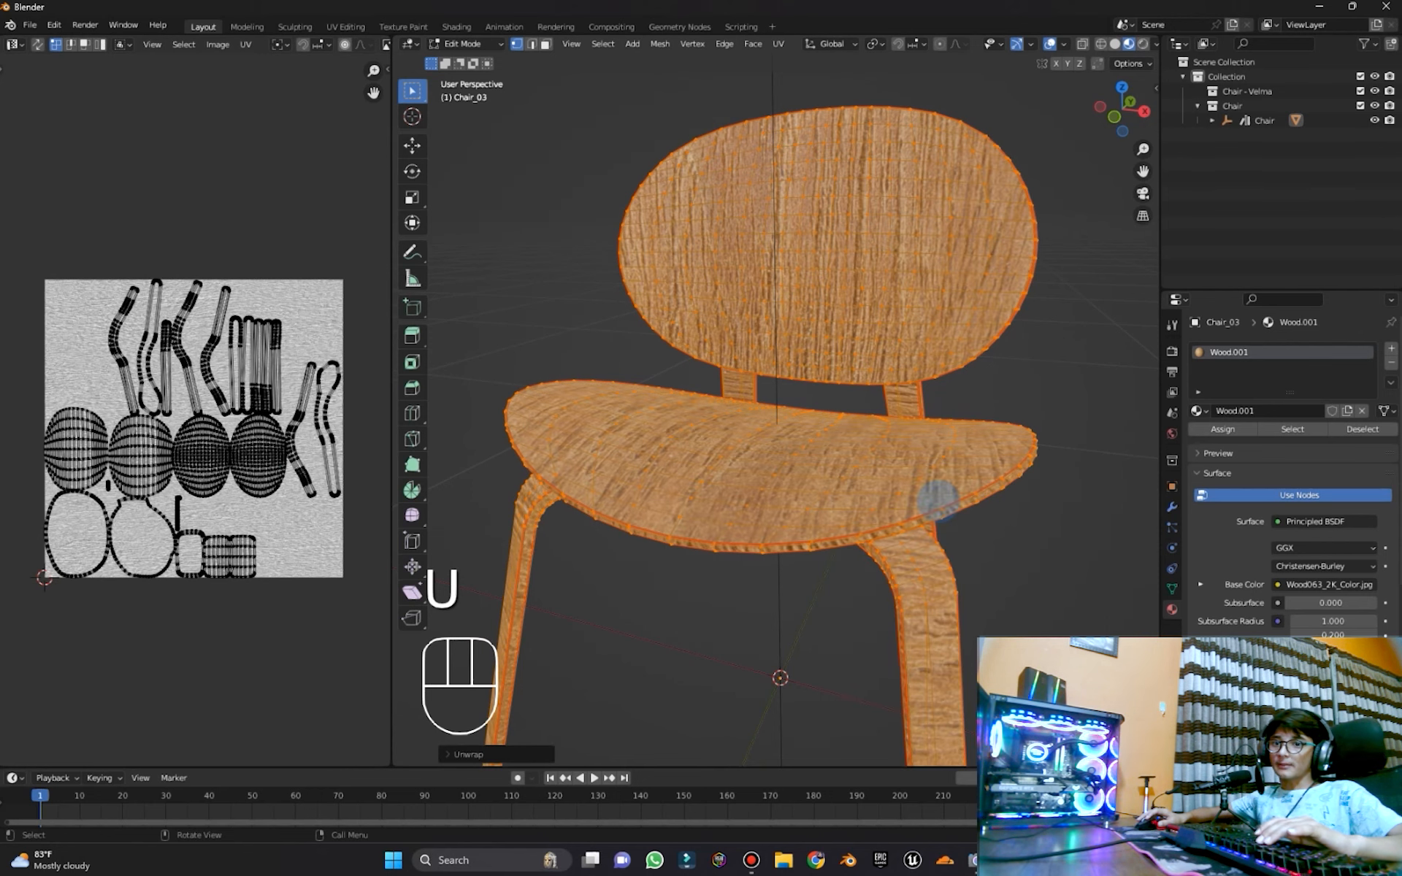
# Inspect the direction of the unwrapped wood grain on the backrest, seat and legs, also in Object Mode
pyautogui.moveTo(803, 499); pyautogui.dragTo(756, 438, button='middle')
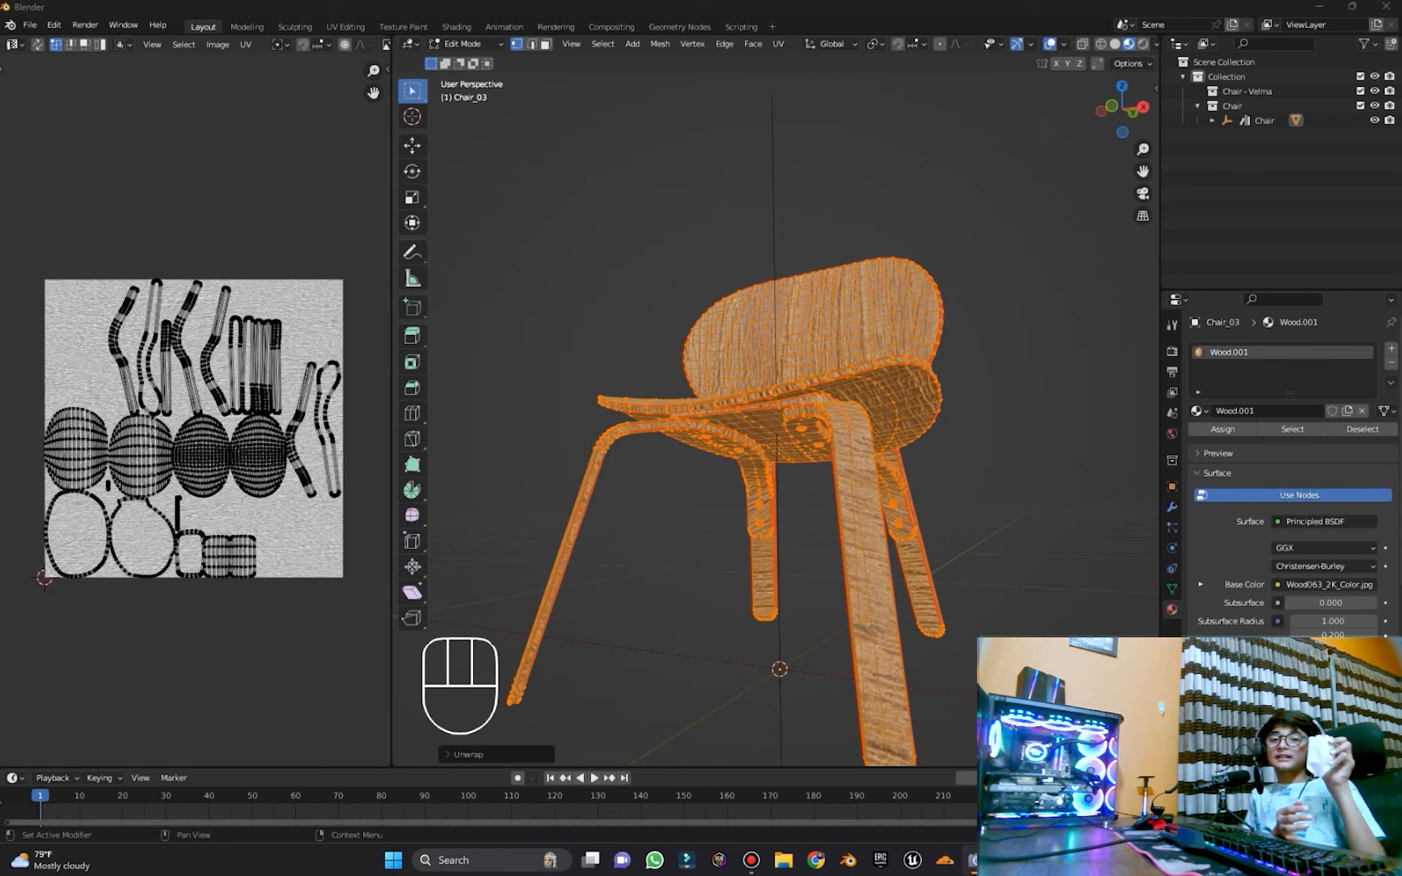
pyautogui.moveTo(730, 351); pyautogui.dragTo(876, 311, button='middle')
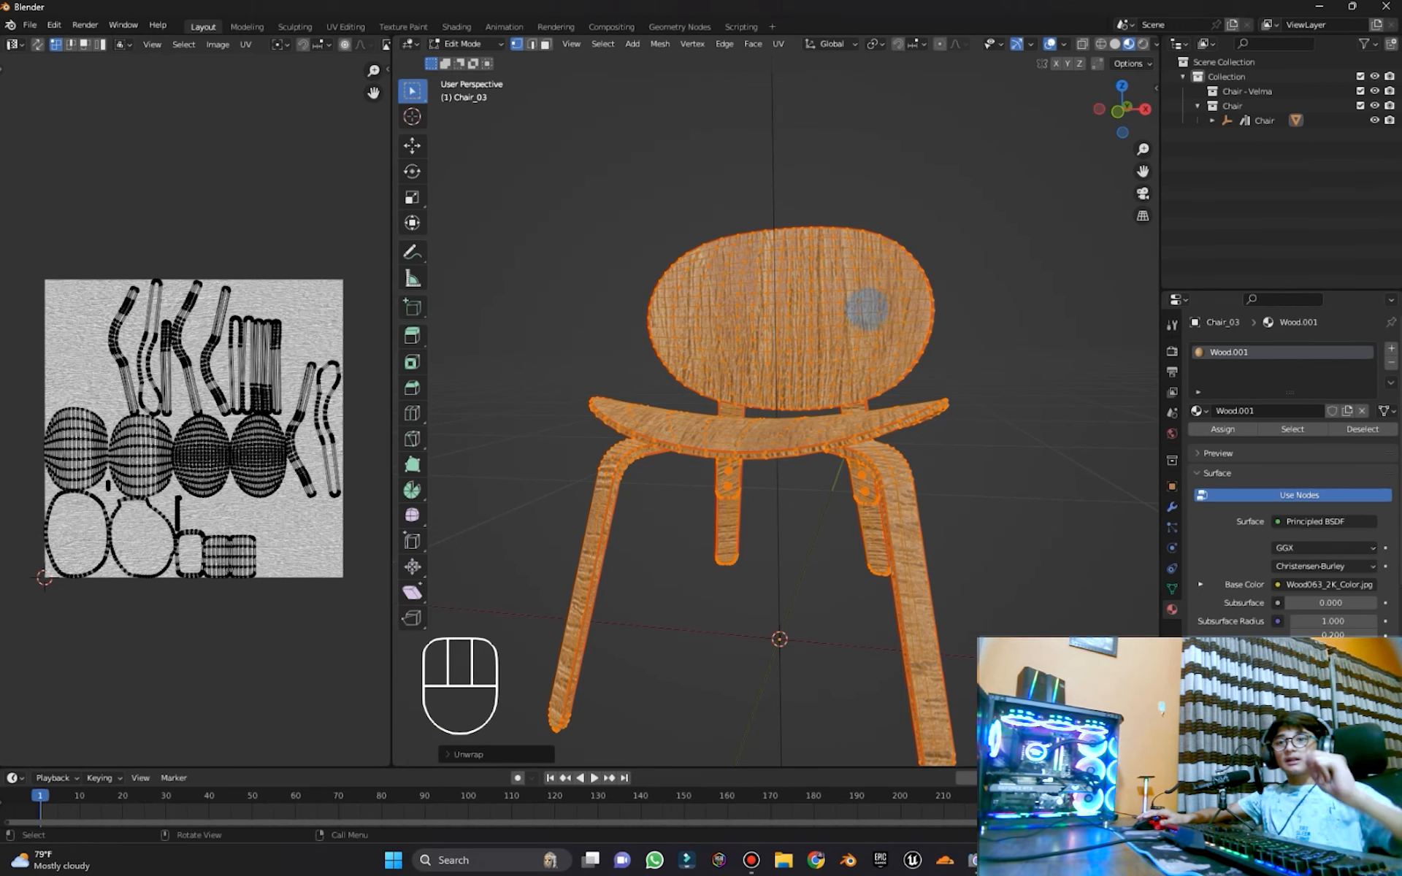
pyautogui.moveTo(879, 325); pyautogui.dragTo(830, 335, button='middle')
pyautogui.scroll(2, 951, 547)
pyautogui.click(923, 584)
pyautogui.scroll(-2, 923, 584)
pyautogui.moveTo(923, 585); pyautogui.dragTo(770, 507, button='middle')
pyautogui.press('Tab')
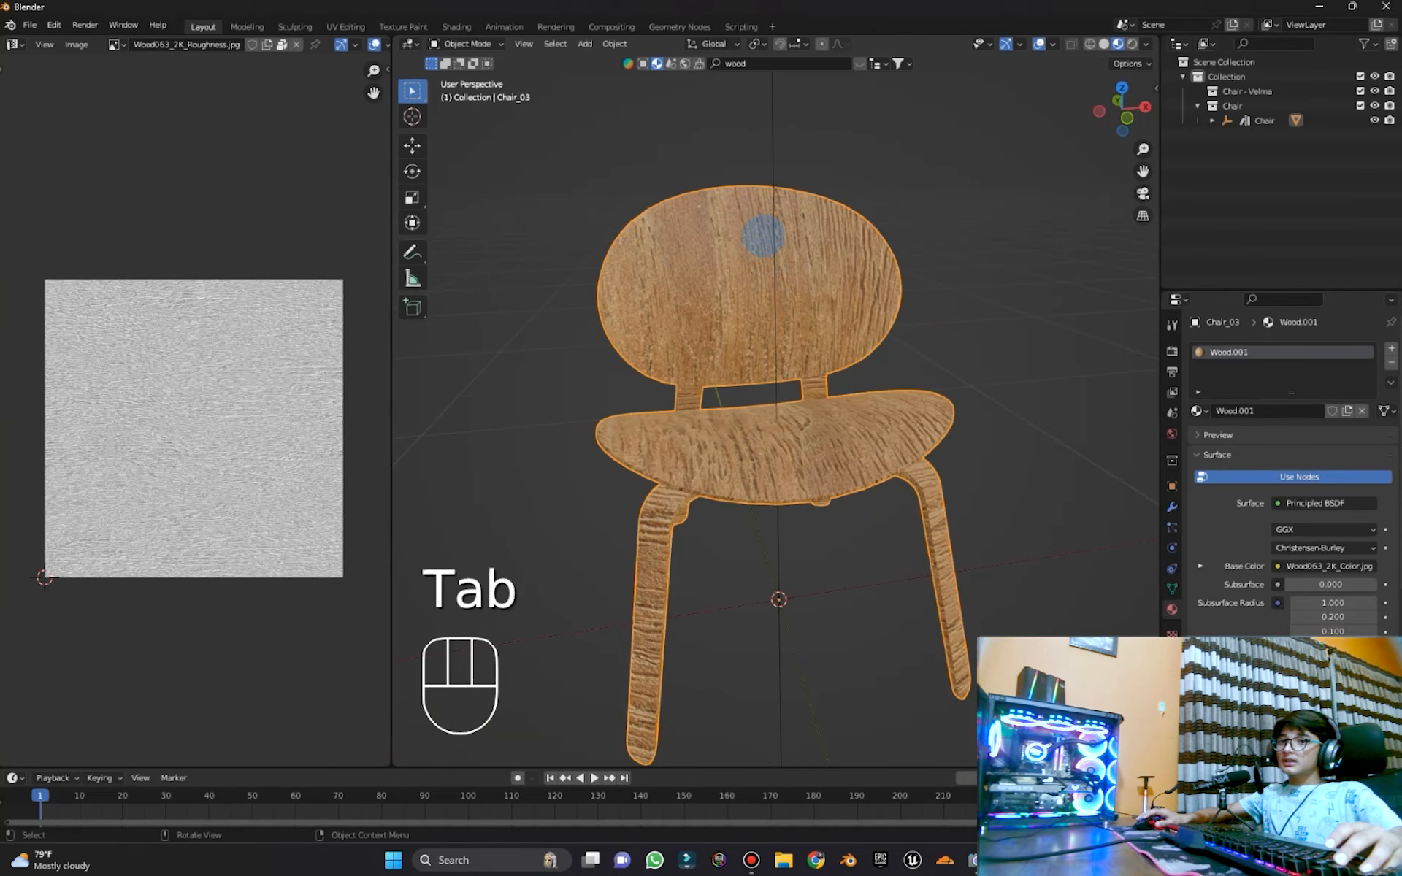
pyautogui.moveTo(873, 475); pyautogui.dragTo(892, 711, button='middle')
# Put the chair in Edit Mode and select its front and rear leg pieces as linked geometry
pyautogui.press('Tab')
pyautogui.press('l')
pyautogui.press('l')
pyautogui.press('l')
pyautogui.press('l')
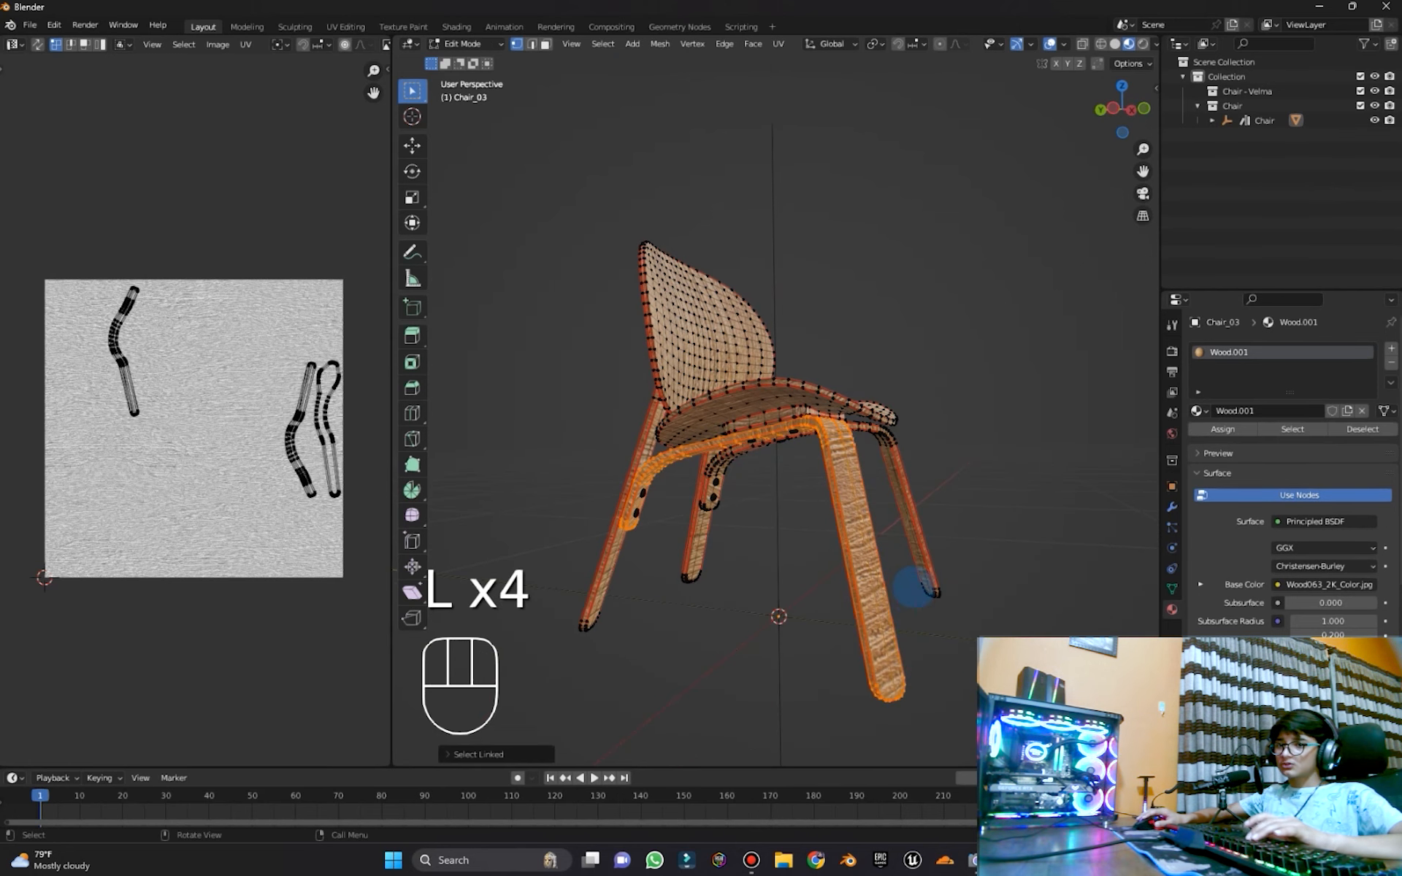
pyautogui.press('l')
pyautogui.press('l')
pyautogui.moveTo(638, 635); pyautogui.dragTo(670, 652, button='middle')
pyautogui.press('l')
pyautogui.press('l')
# Add the linked screw heads on the leg frames beneath the seat to the selection
pyautogui.moveTo(642, 579); pyautogui.dragTo(830, 470, button='middle')
pyautogui.scroll(5, 830, 470)
pyautogui.press('l')
pyautogui.press('l')
pyautogui.press('l')
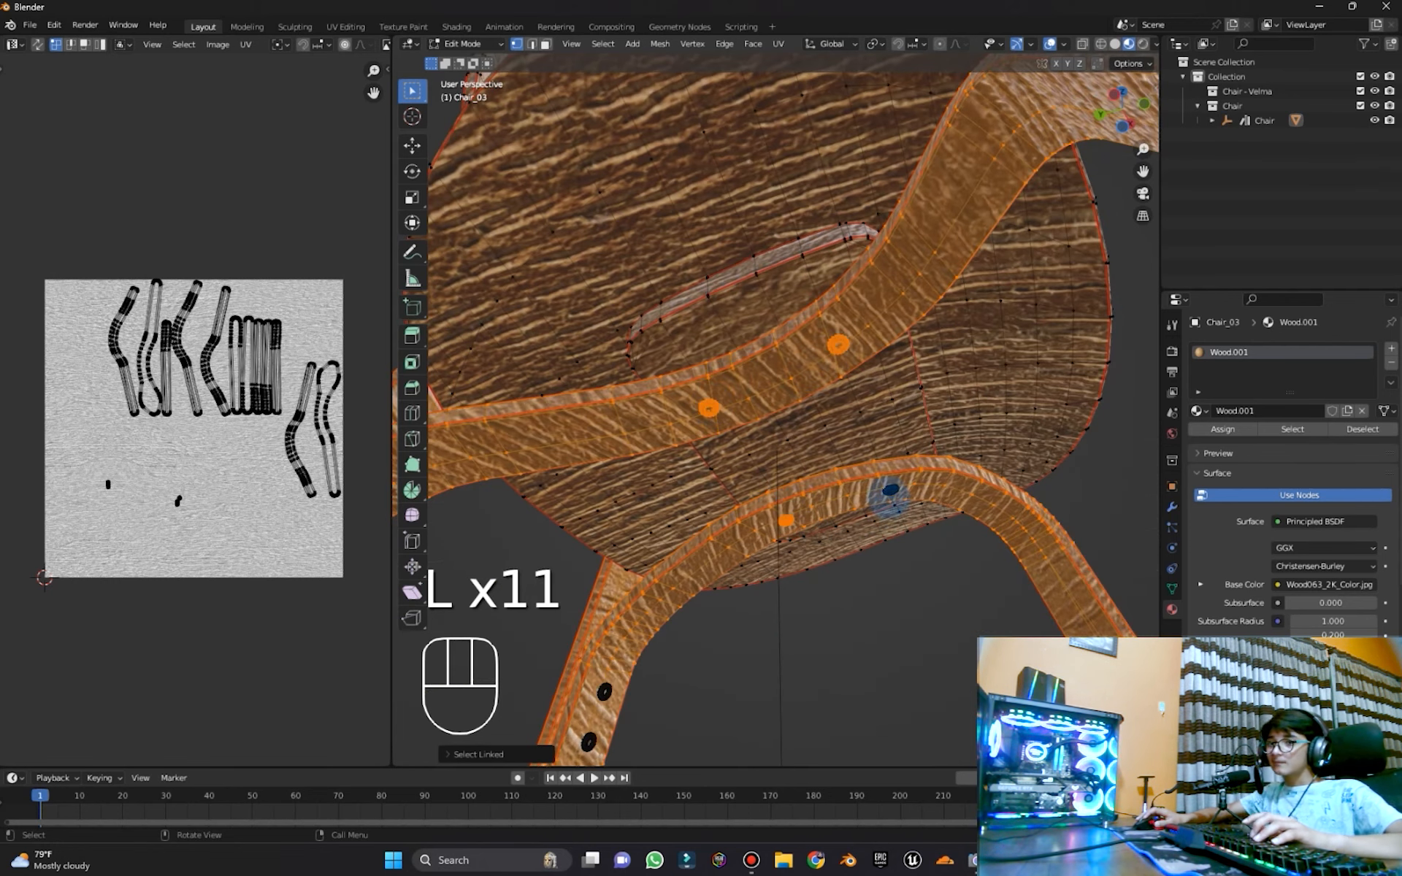
pyautogui.scroll(-5, 891, 490)
pyautogui.press('l')
pyautogui.press('l')
pyautogui.press('l')
# Add the remaining linked screw heads on the legs, including those behind the backrest, to the selection
pyautogui.moveTo(619, 682); pyautogui.dragTo(485, 491, button='middle')
pyautogui.press('l')
pyautogui.press('l')
pyautogui.hotkey('ctrl', 'z')
pyautogui.hotkey('ctrl', 'z')
pyautogui.press('l')
pyautogui.scroll(-5, 458, 533)
pyautogui.moveTo(555, 241); pyautogui.dragTo(701, 337, button='middle')
pyautogui.press('l')
pyautogui.press('l')
# Separate the selected legs and screws into their own object and select that object in Object Mode
pyautogui.press('p')
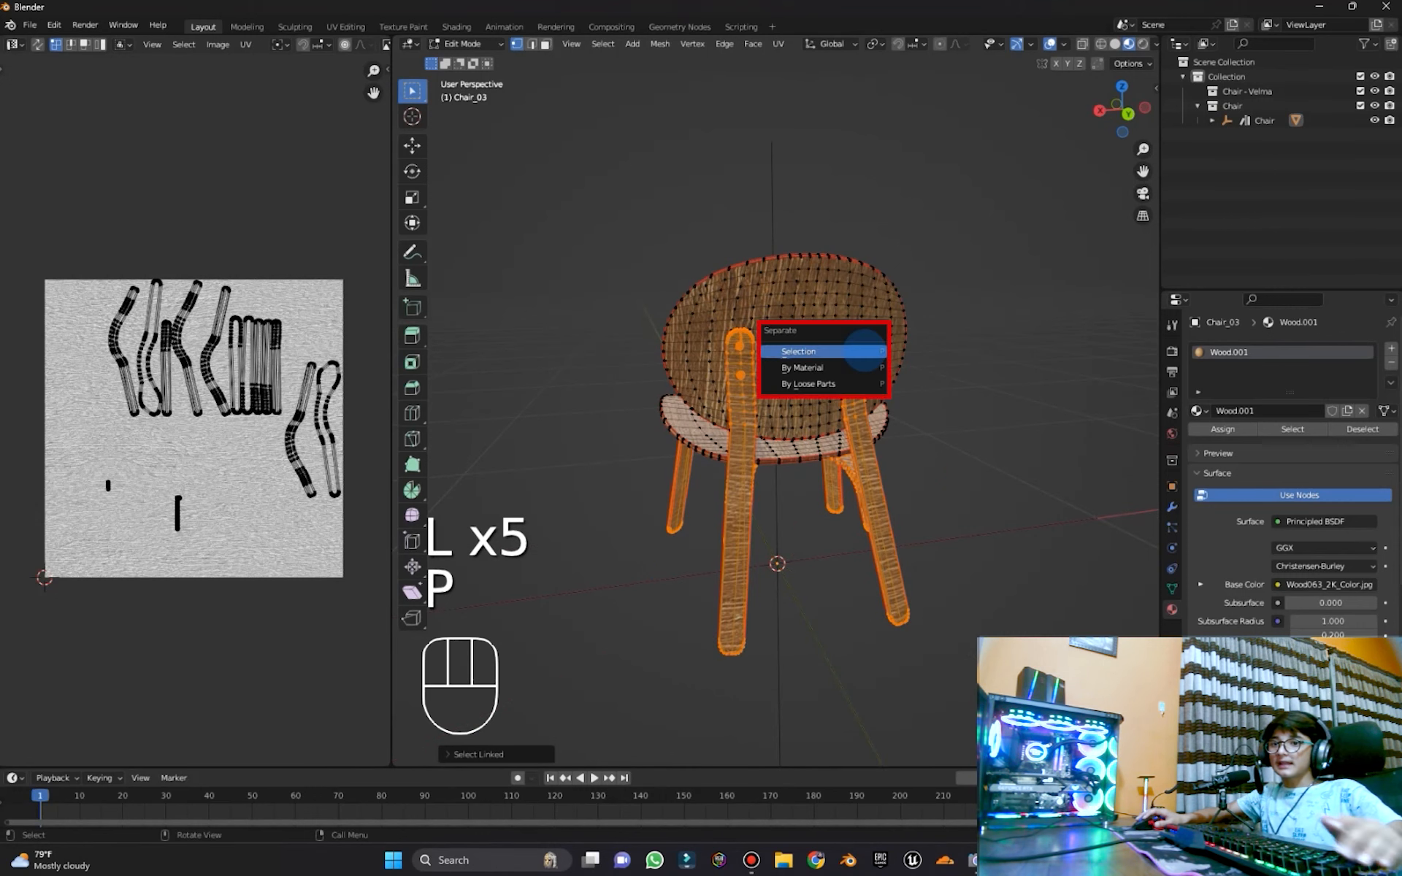
pyautogui.click(862, 349)
pyautogui.press('Tab')
pyautogui.scroll(4, 921, 362)
pyautogui.click(895, 476)
pyautogui.moveTo(896, 476); pyautogui.dragTo(822, 457, button='middle')
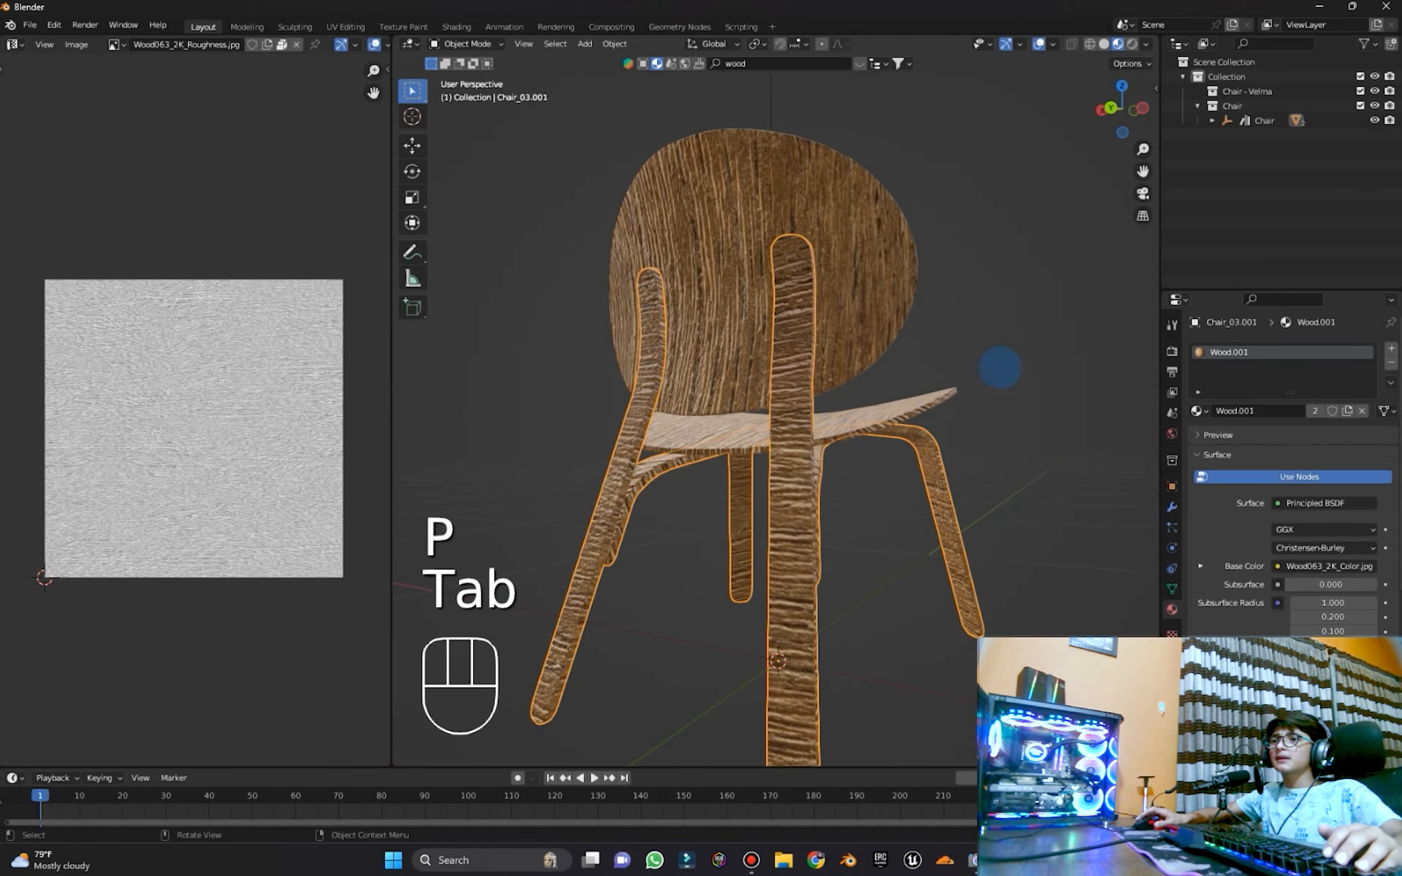
# Add a second material slot to the legs object, assign all its faces to it and create a new material there
pyautogui.scroll(2, 966, 385)
pyautogui.moveTo(974, 395); pyautogui.dragTo(954, 392, button='middle')
pyautogui.press('Tab')
pyautogui.press('a')
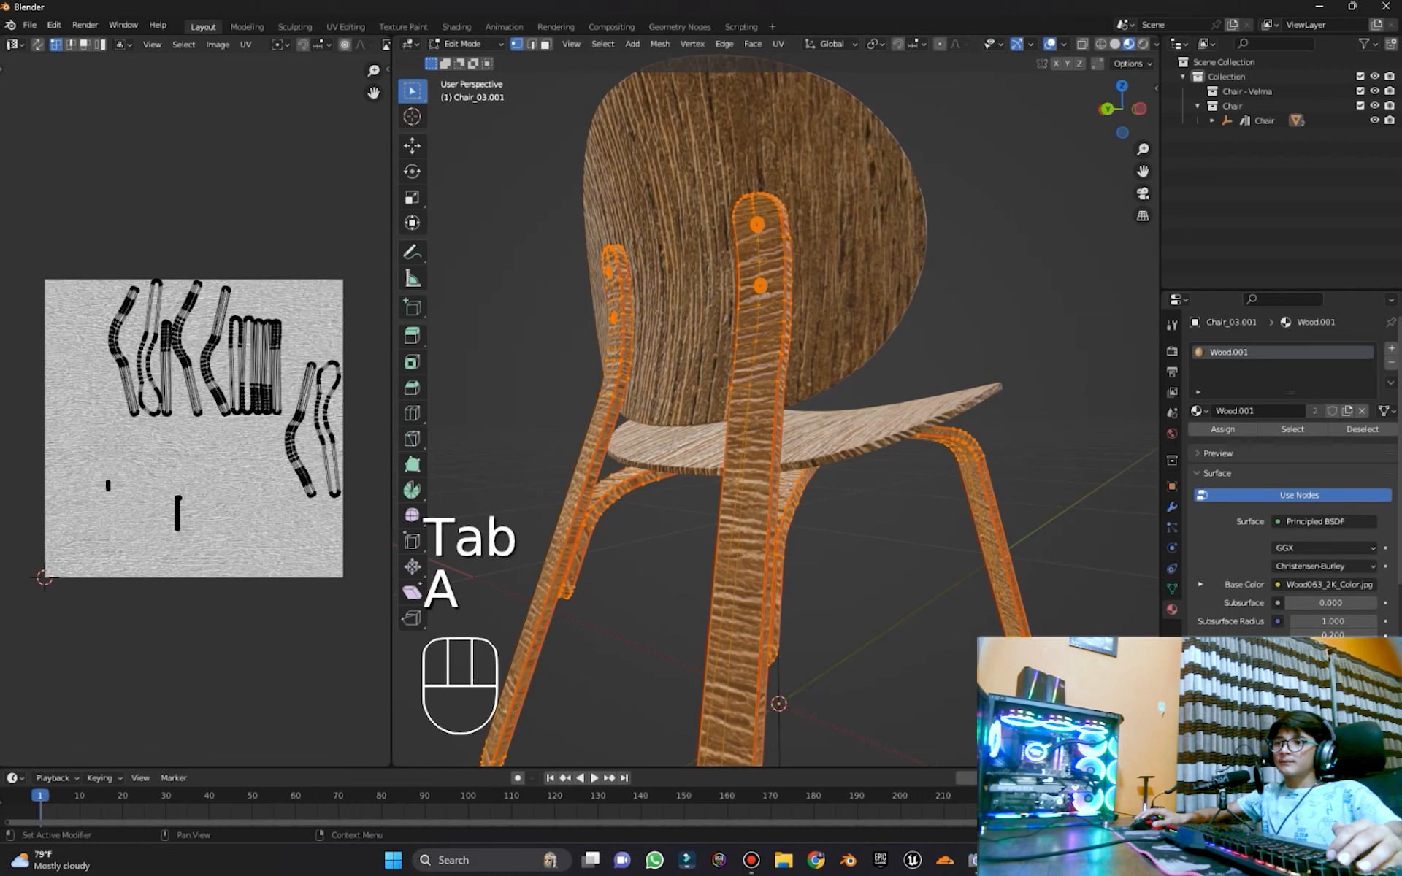
pyautogui.click(1390, 348)
pyautogui.click(1117, 358)
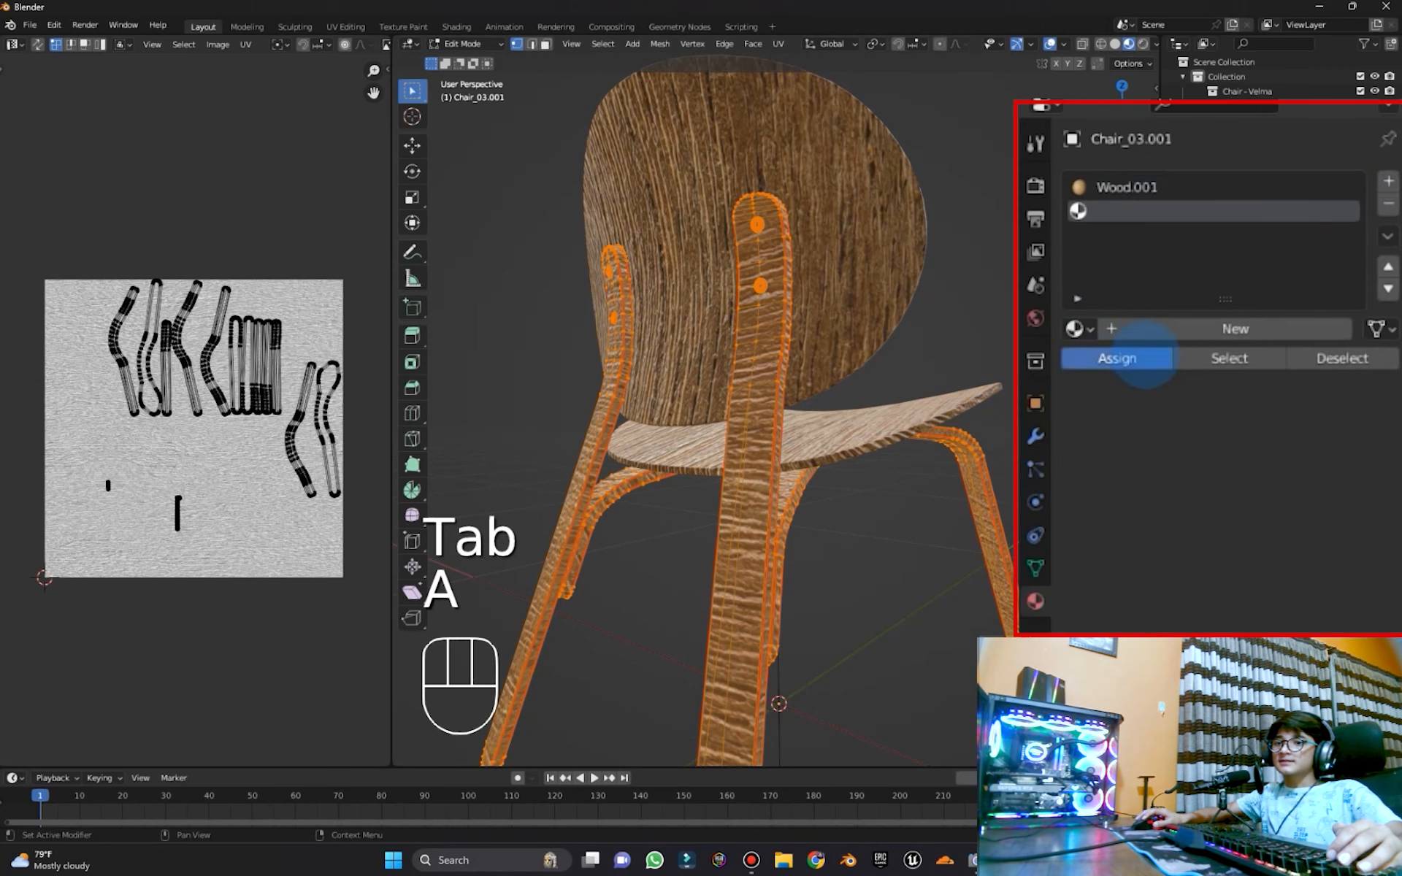
pyautogui.press('Tab')
pyautogui.click(1212, 329)
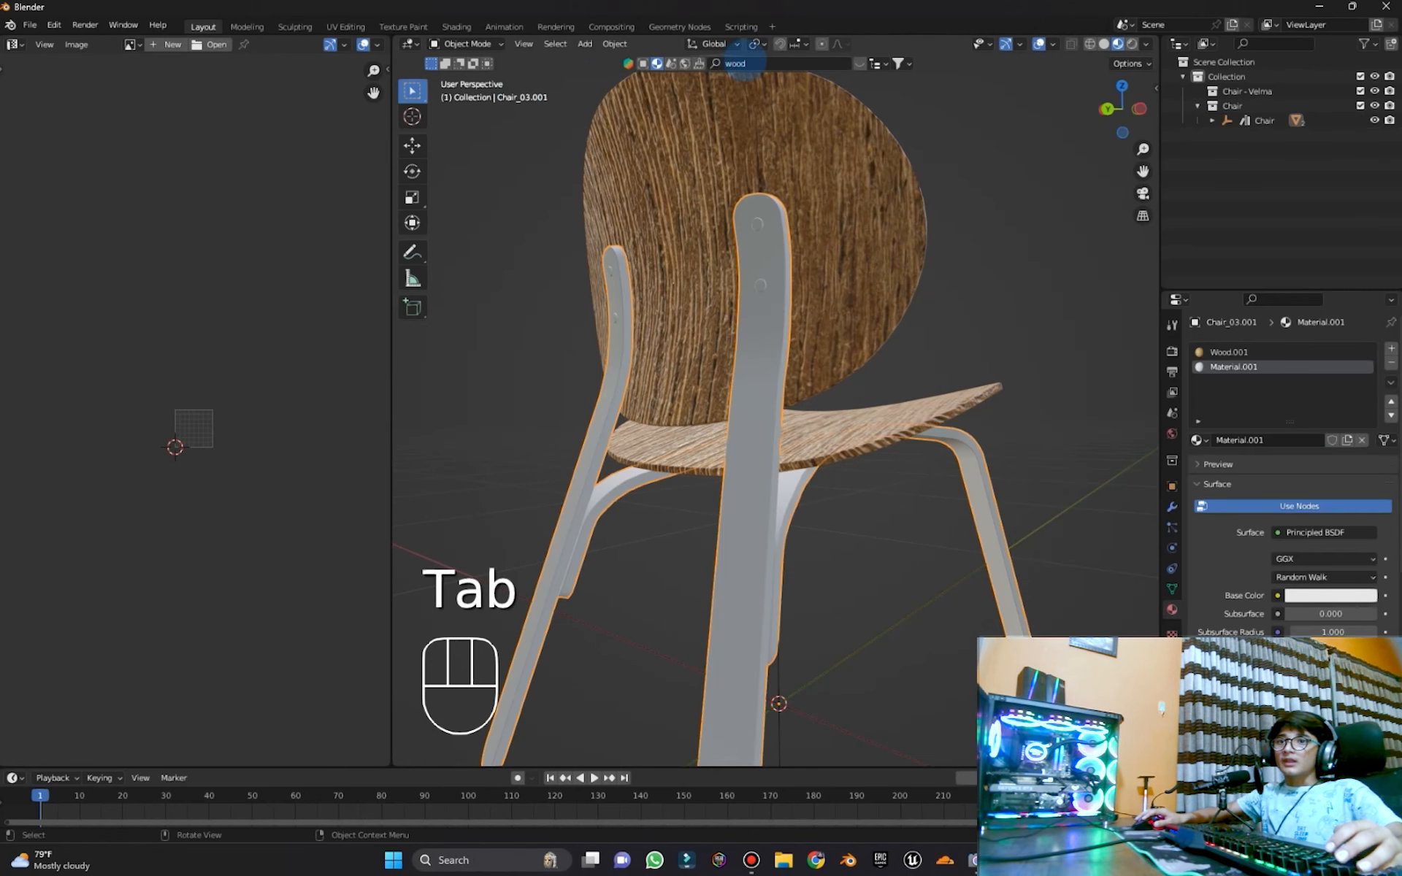
# Search the online material library for "metal" and apply the dark, glossy metal material to the chair legs
pyautogui.click(737, 64)
pyautogui.write('met')
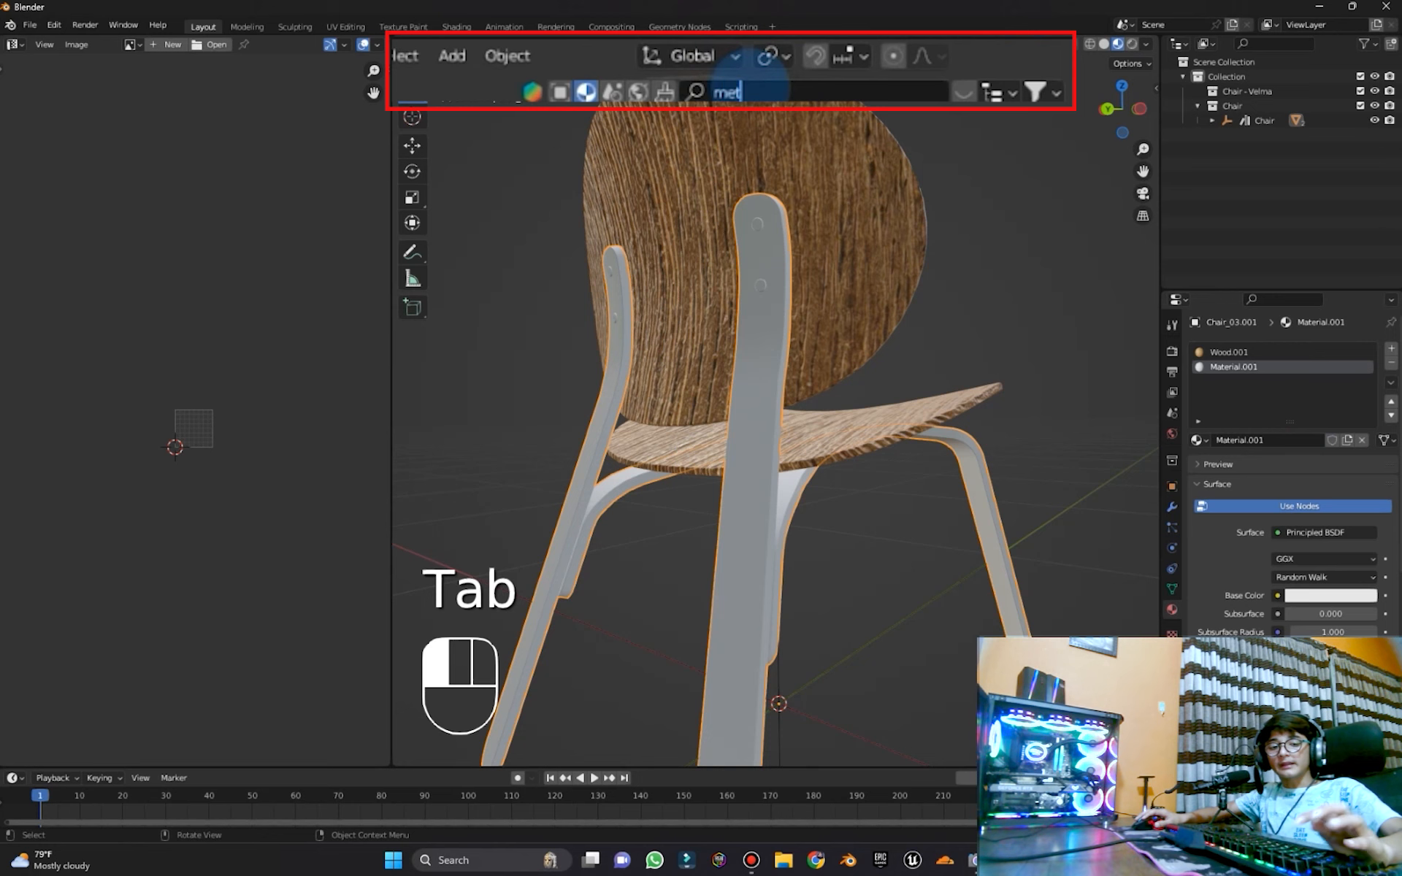
pyautogui.write('al')
pyautogui.press('Return')
pyautogui.moveTo(577, 157)
pyautogui.moveTo(577, 157); pyautogui.dragTo(730, 606)
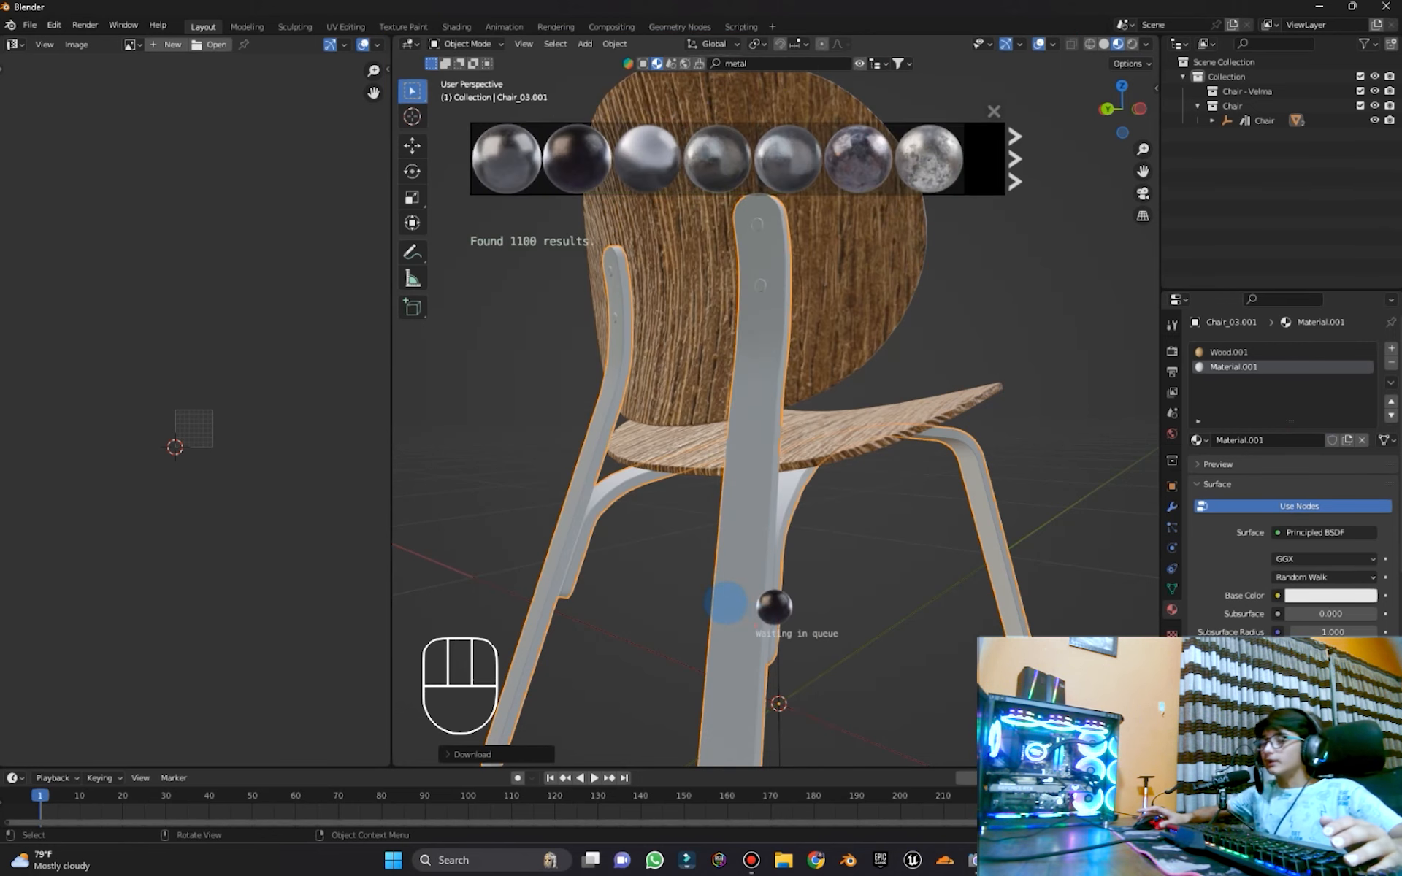